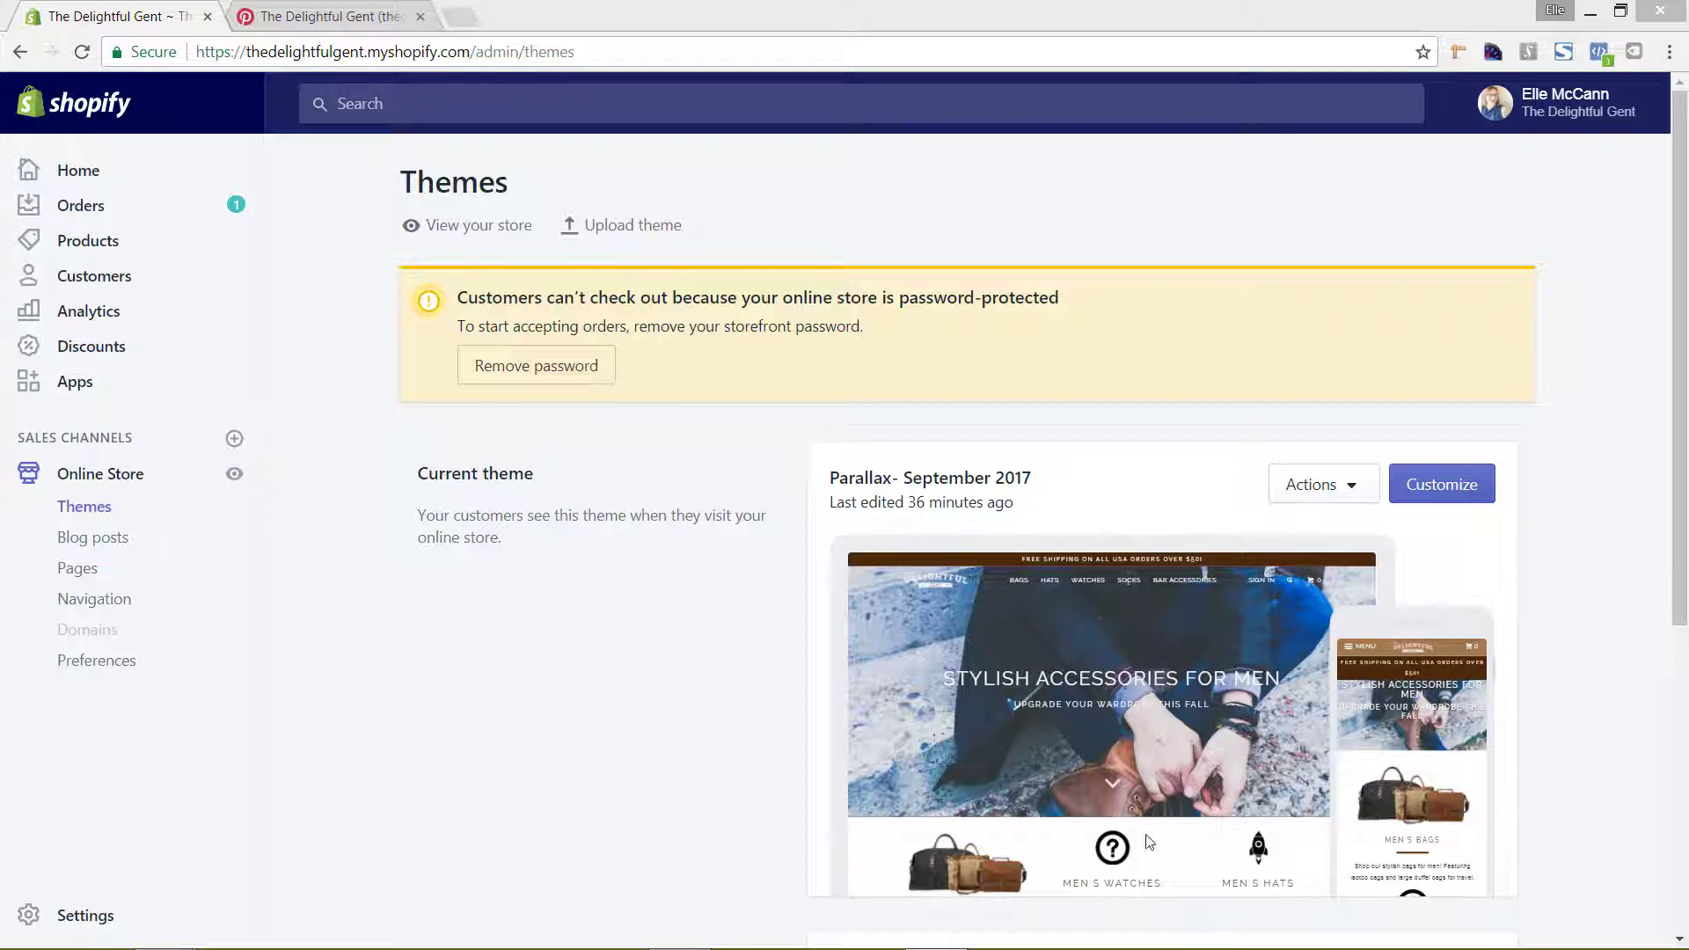
Open theme.liquid of the Parallax- September 2017 theme in the code editor and locate </head> on line 58.
click(1319, 486)
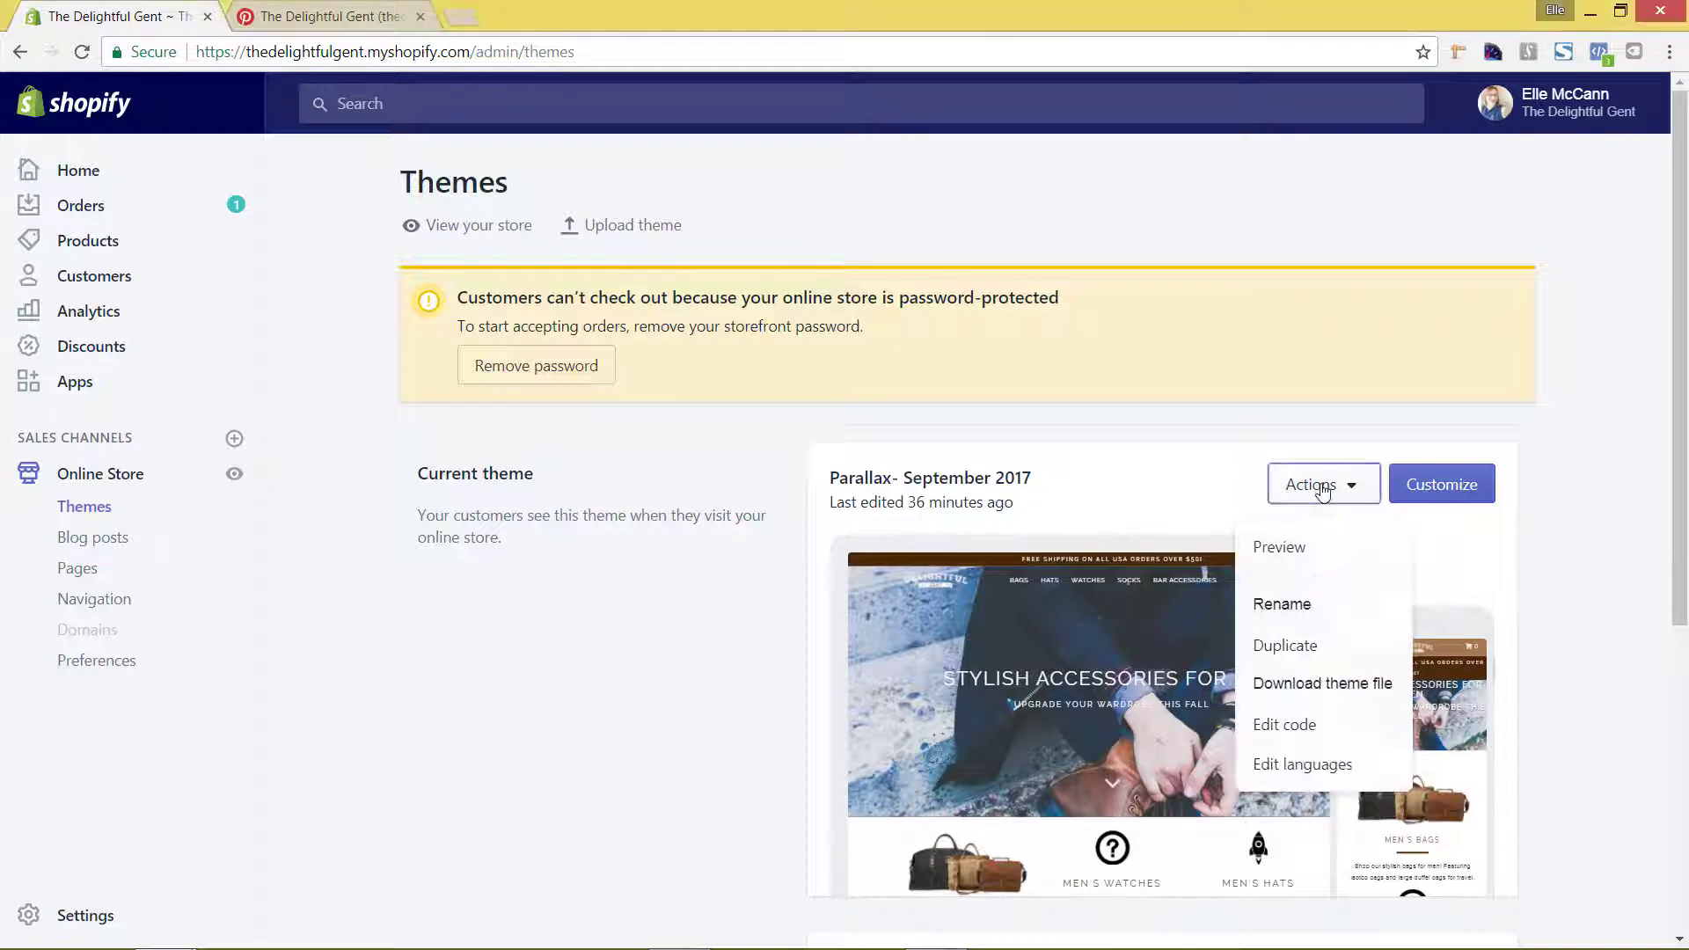
click(1300, 736)
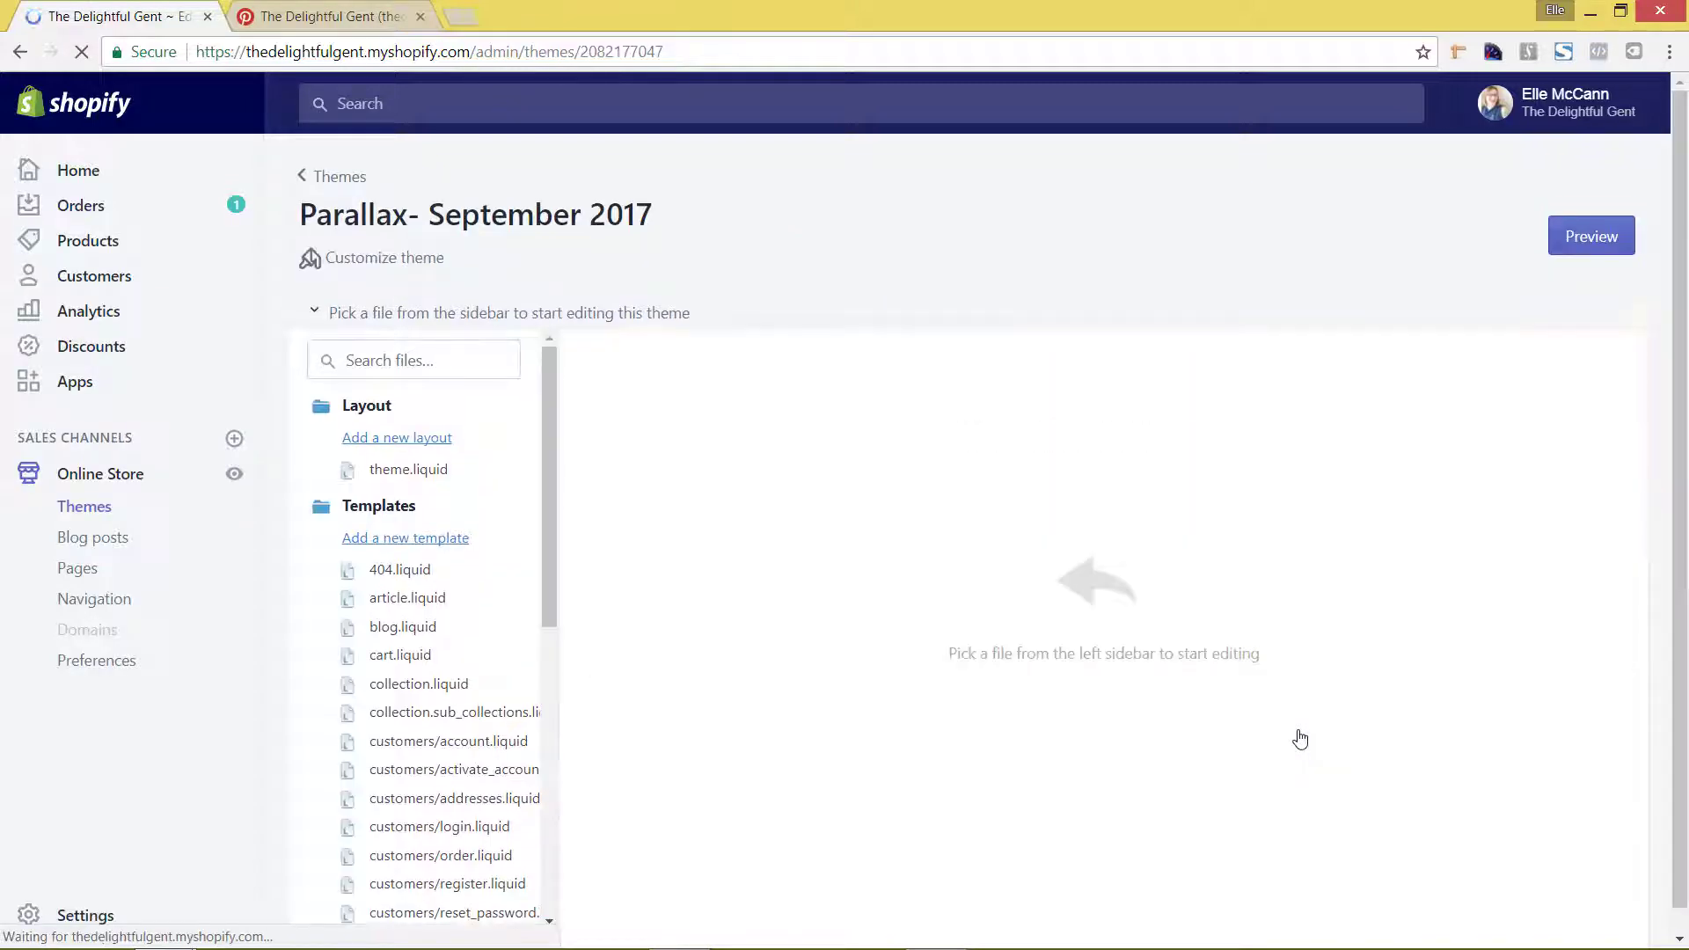
click(445, 483)
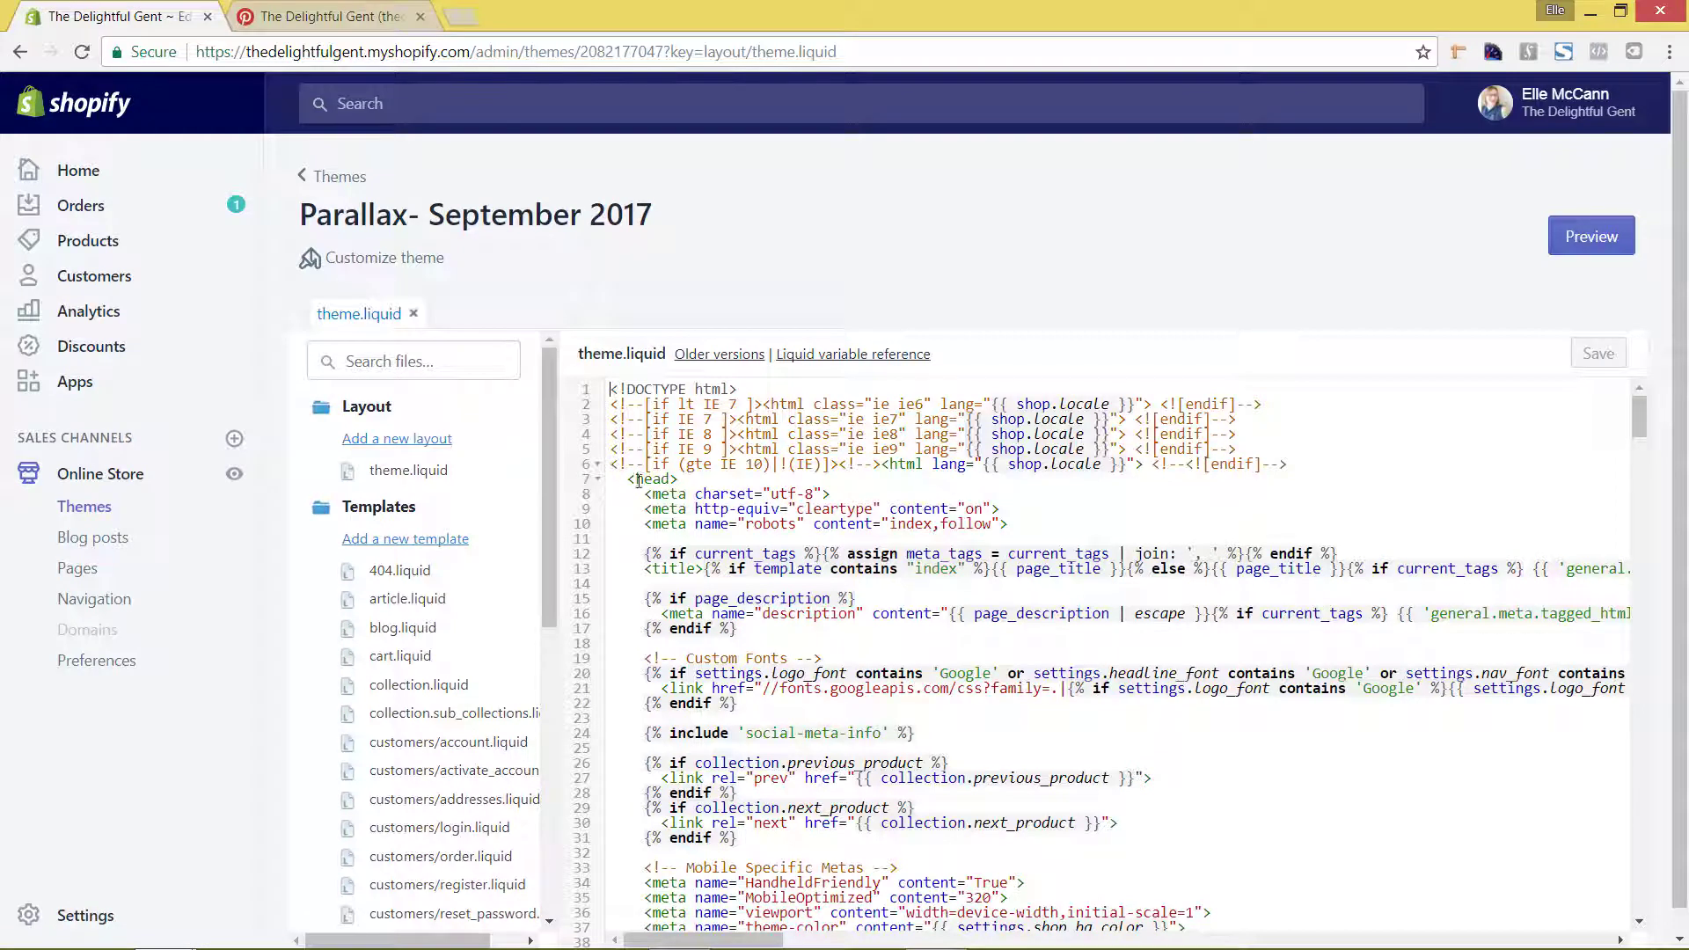
drag(627, 478, 682, 479)
scroll(801, 576, down, 6)
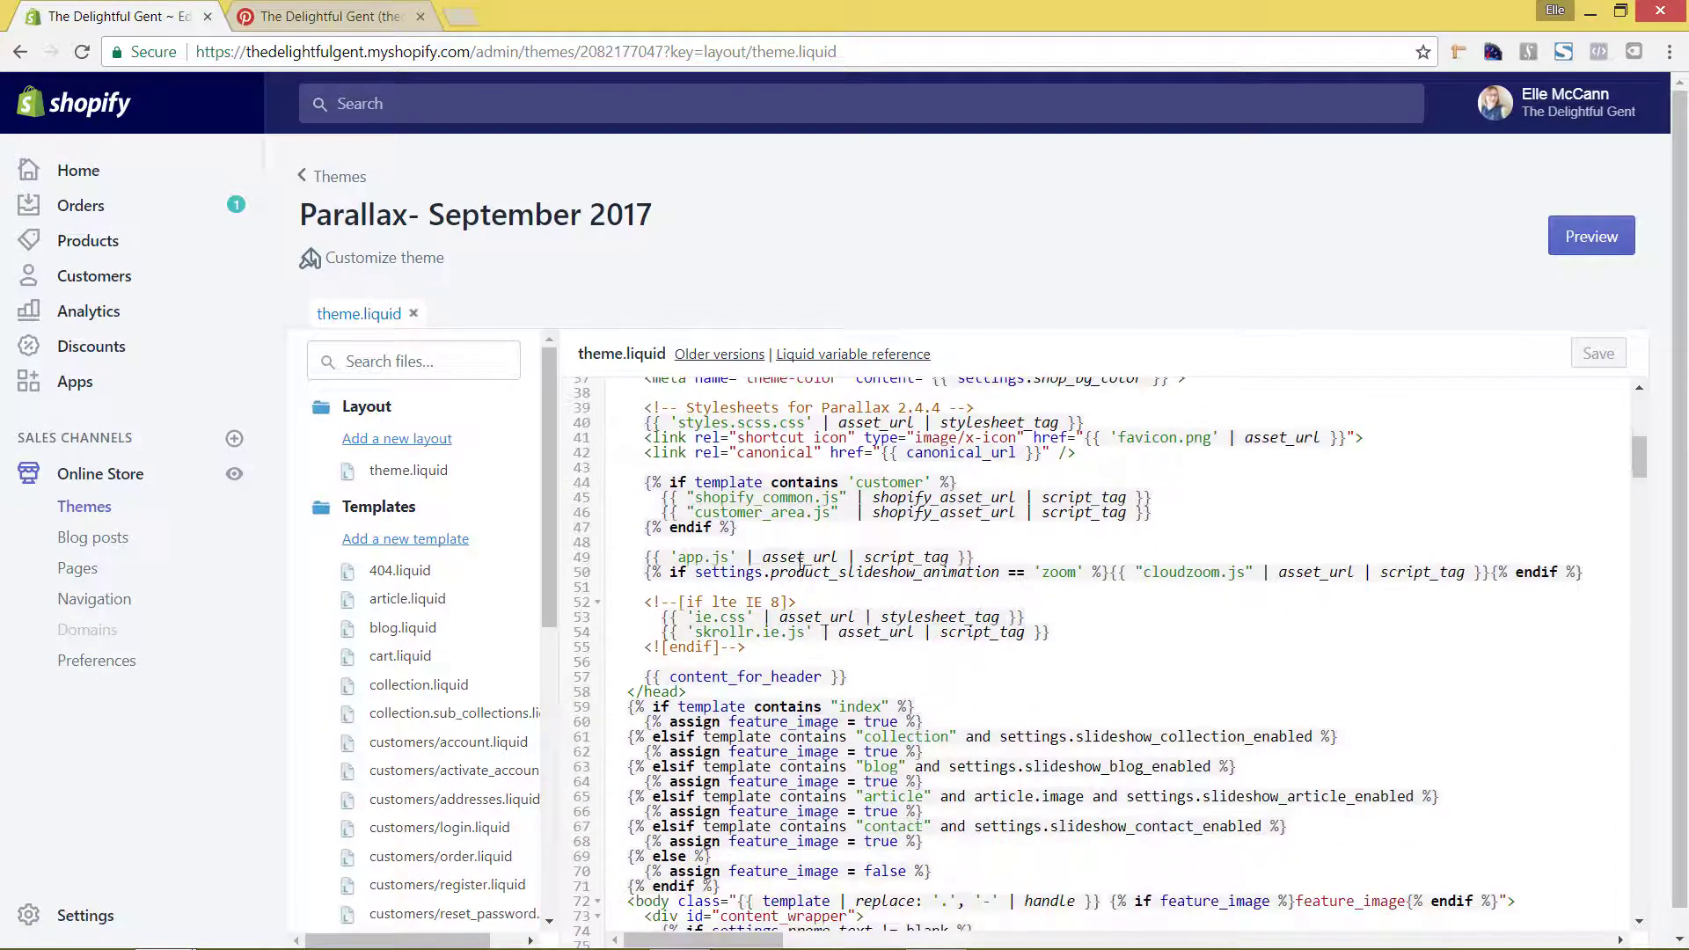
scroll(800, 563, down, 1)
click(835, 579)
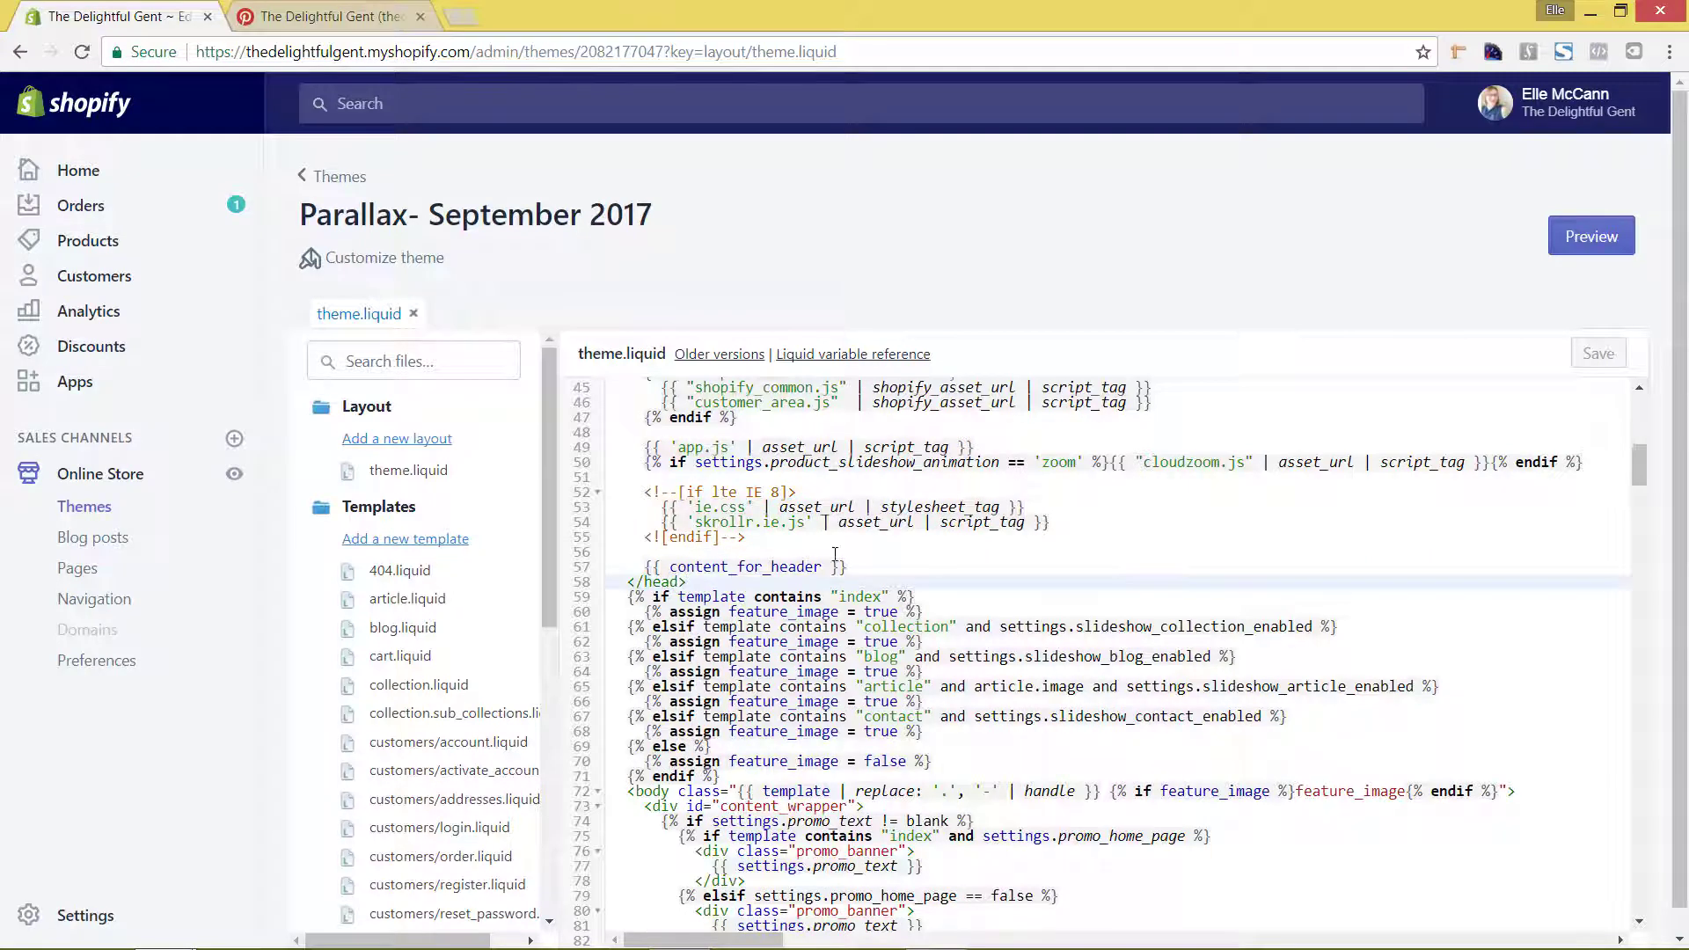
scroll(835, 554, up, 3)
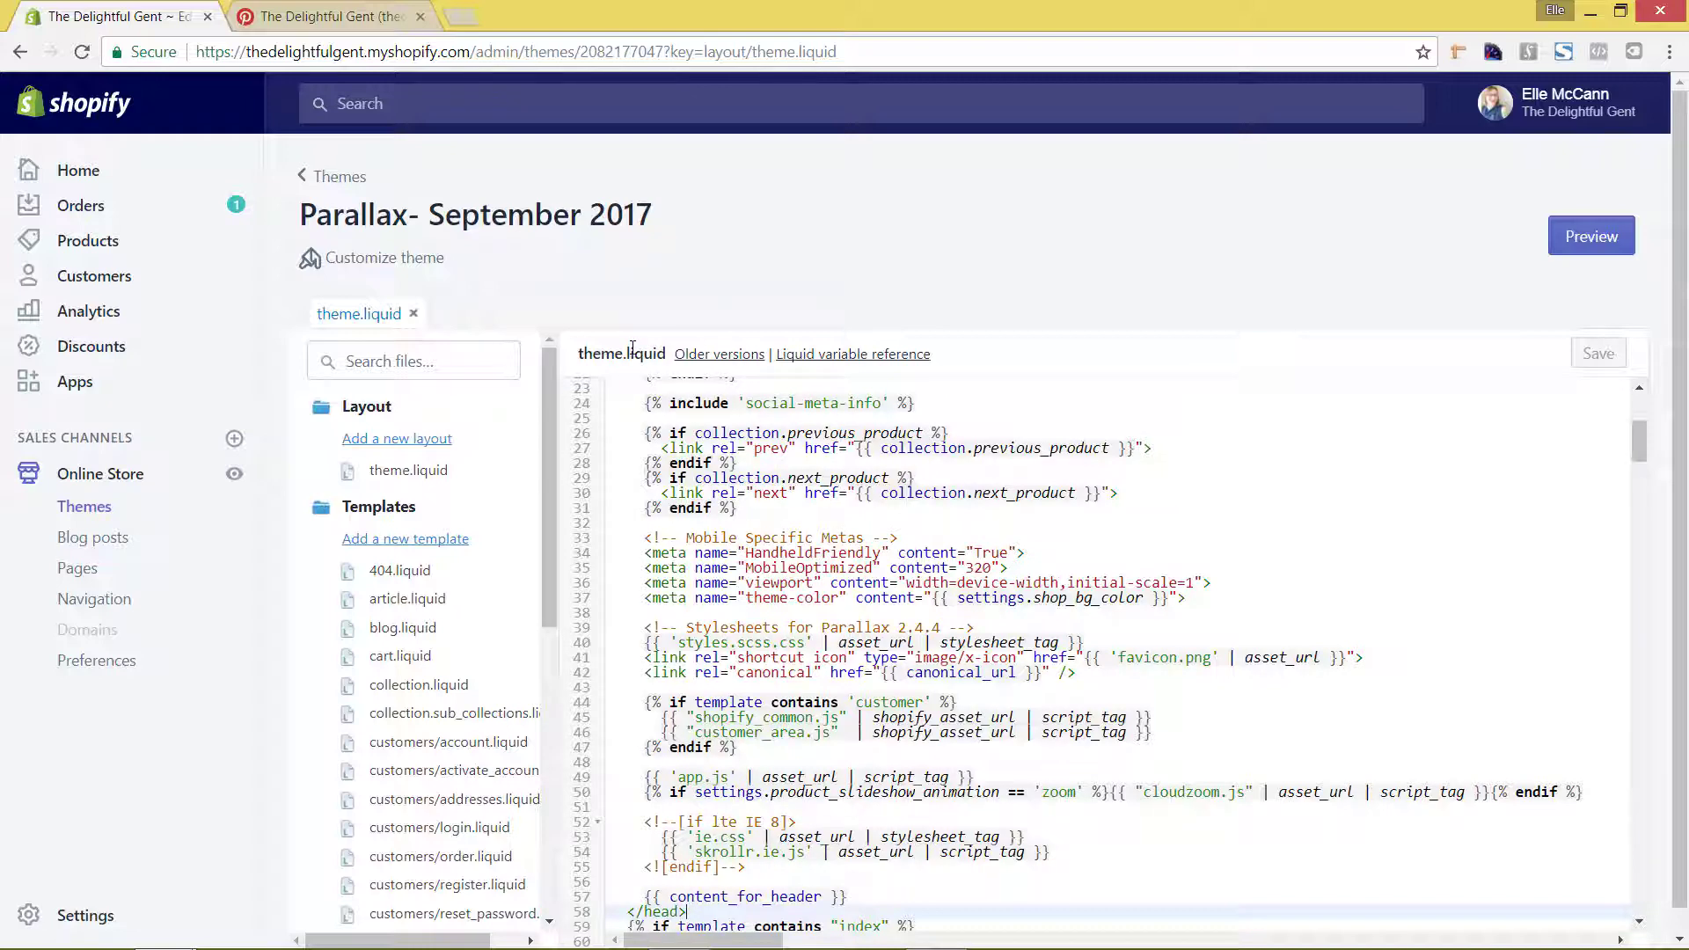
Go to Pinterest Ads conversion tracking for The Delightful Gent, which has no tags yet.
click(322, 19)
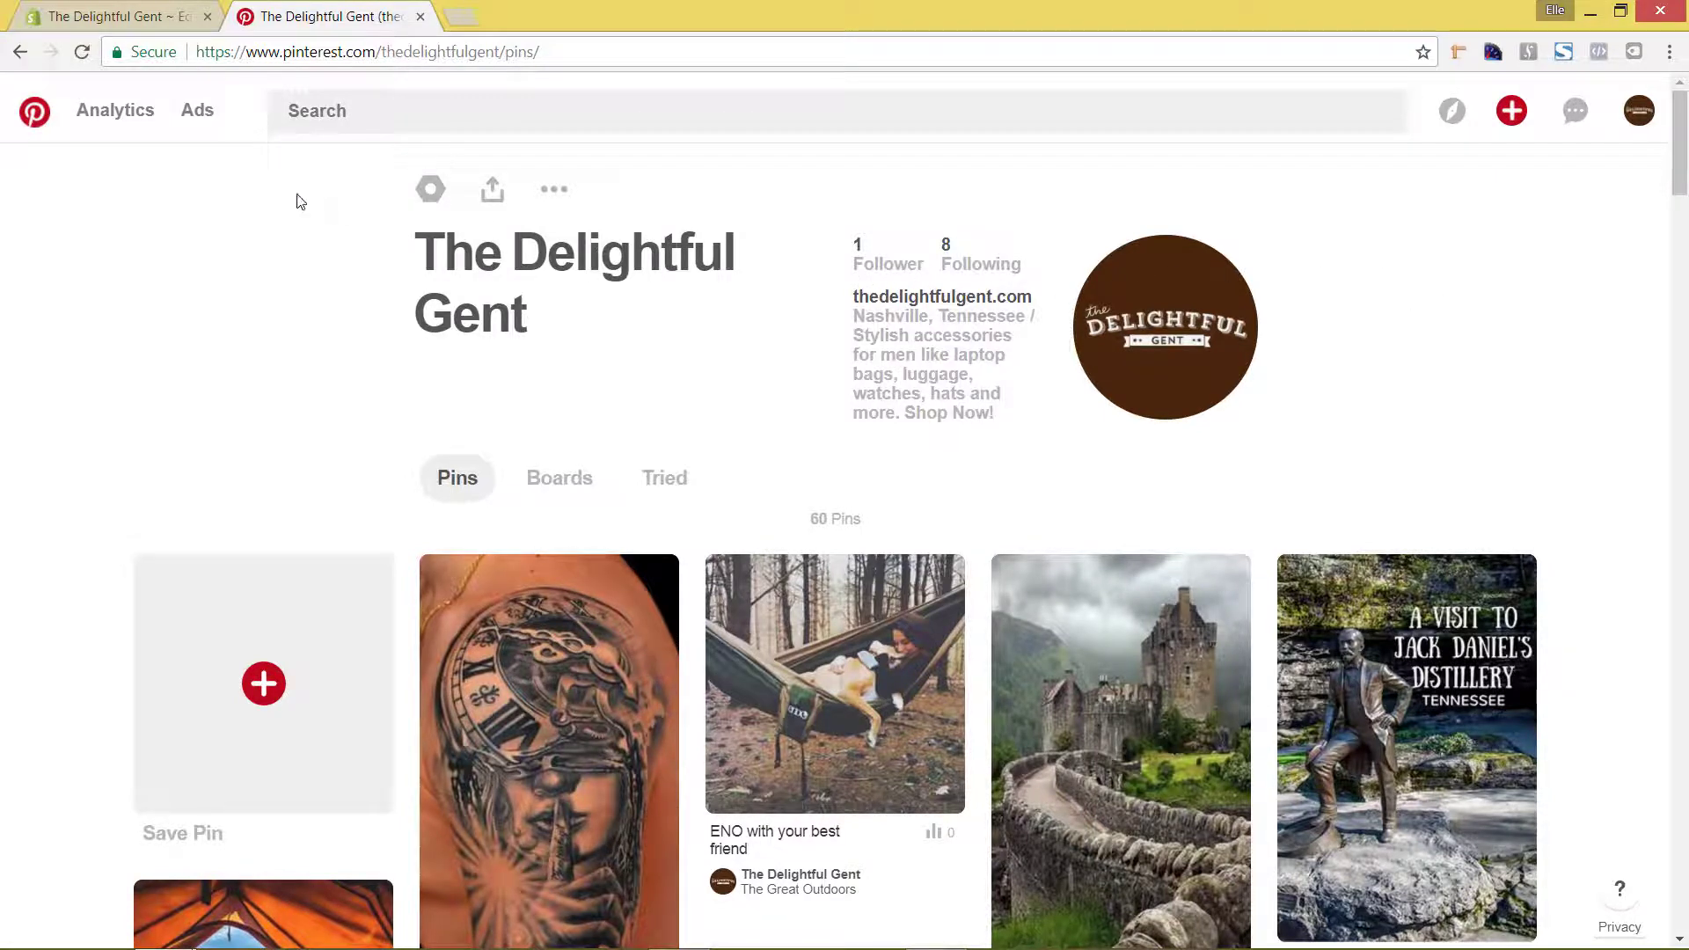
mouse_move(202, 126)
click(199, 112)
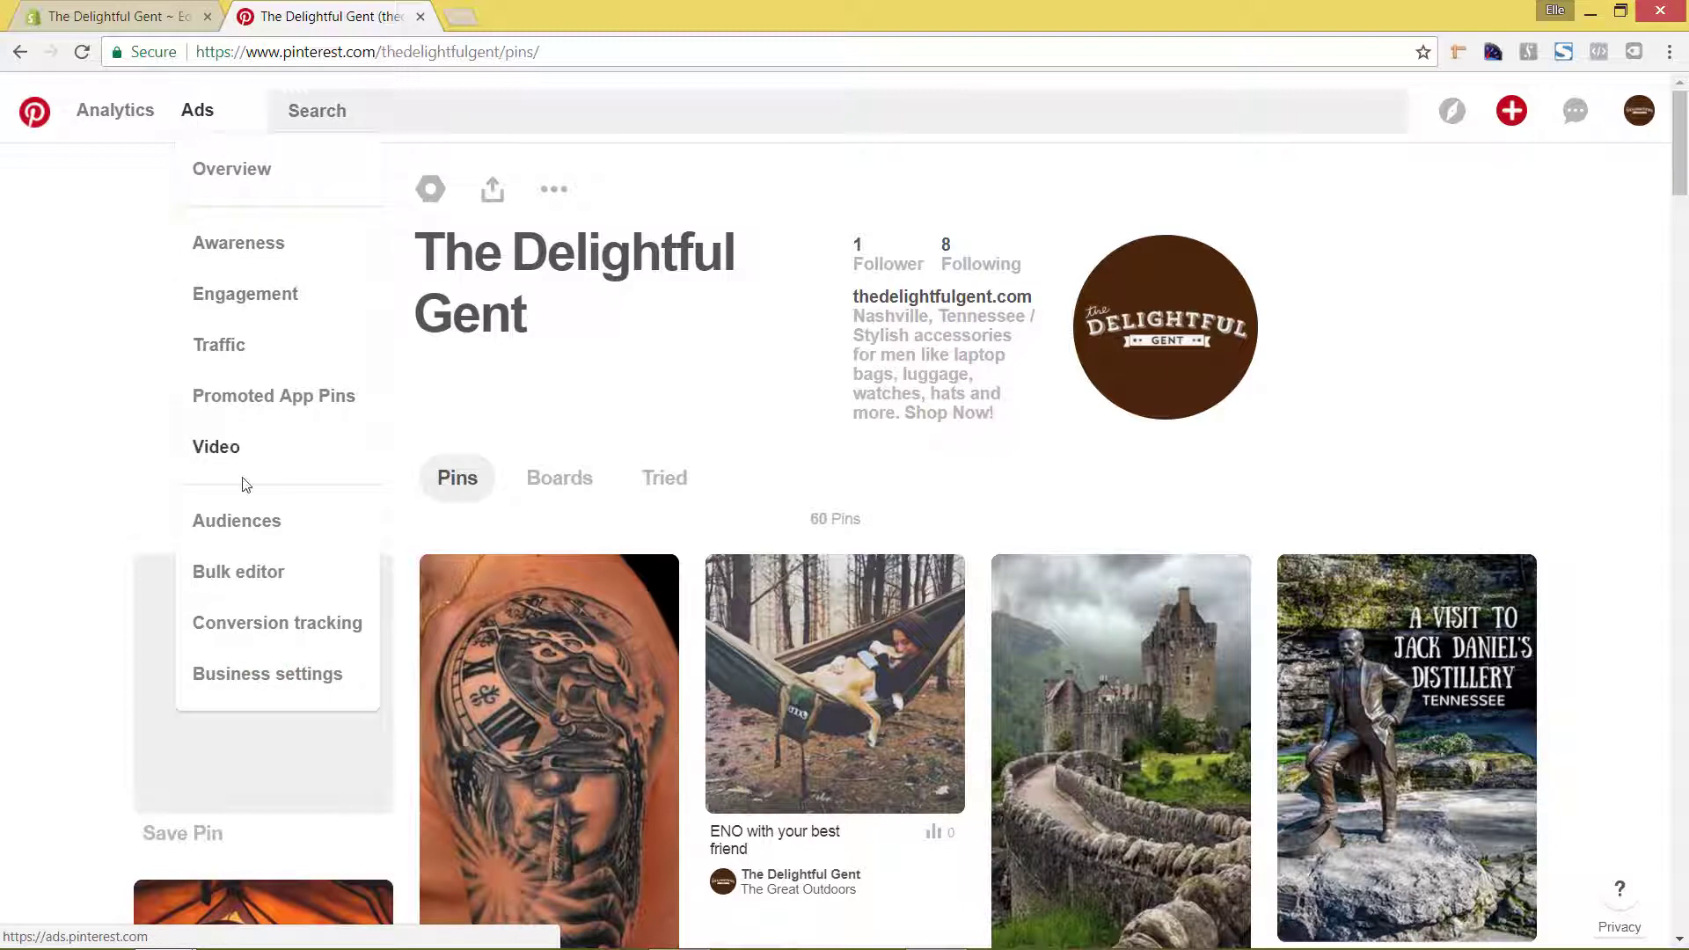
click(247, 626)
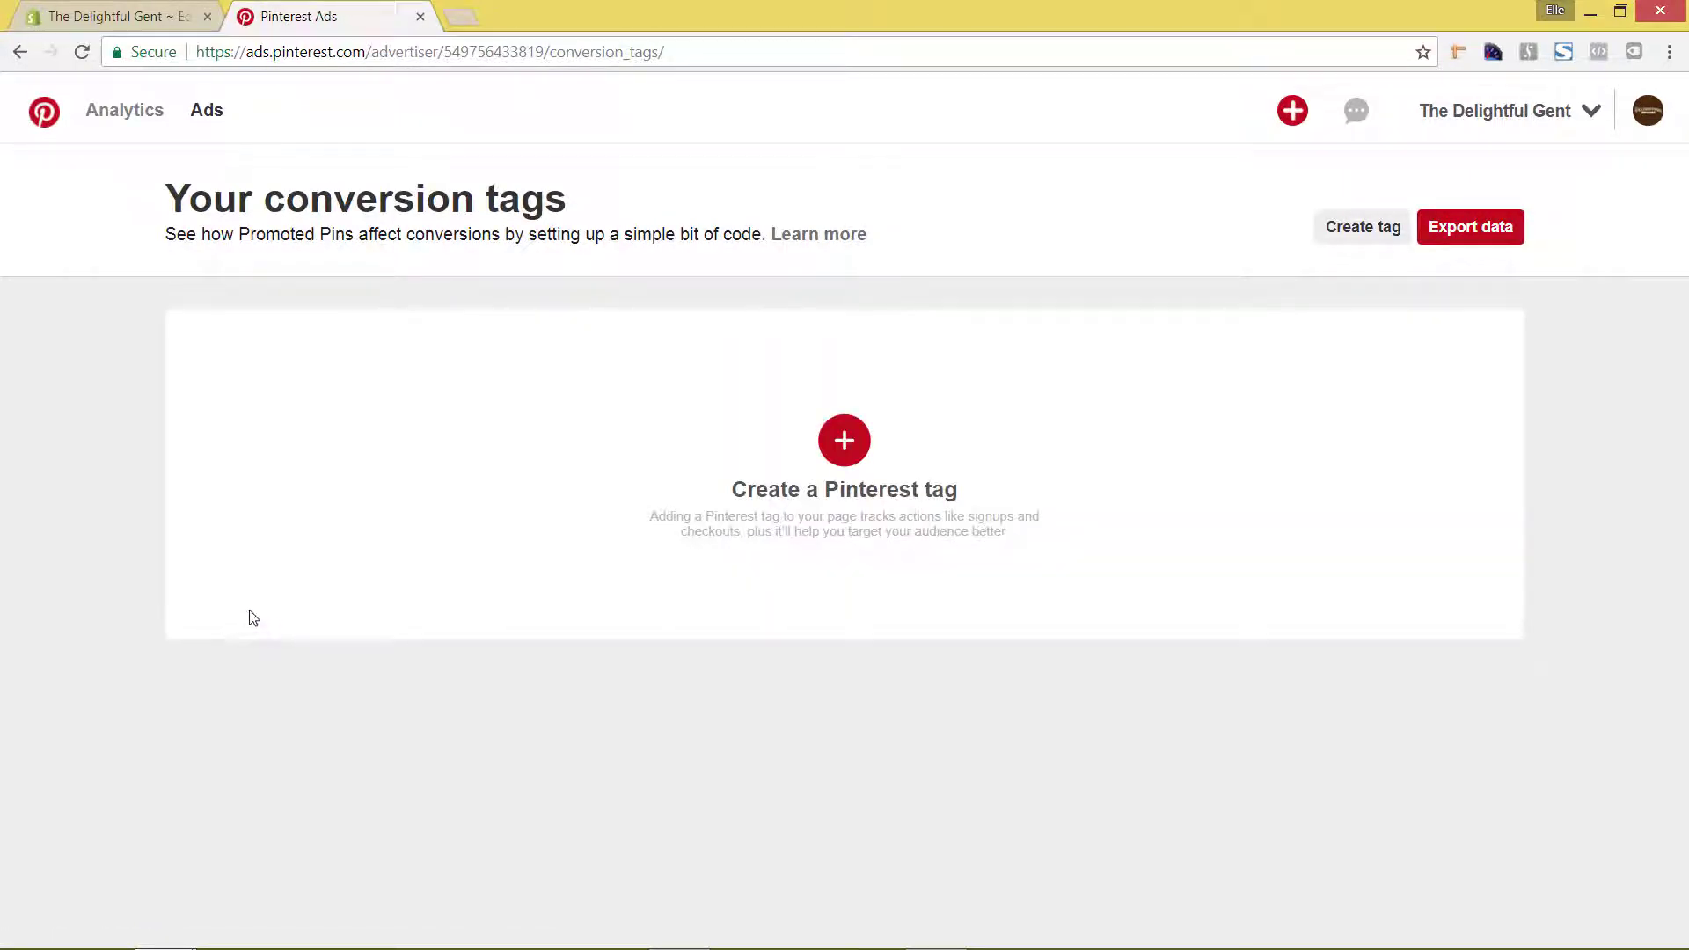
Create a new Pinterest tag named 'The Delightful Gent Pinterest Tag'.
click(844, 458)
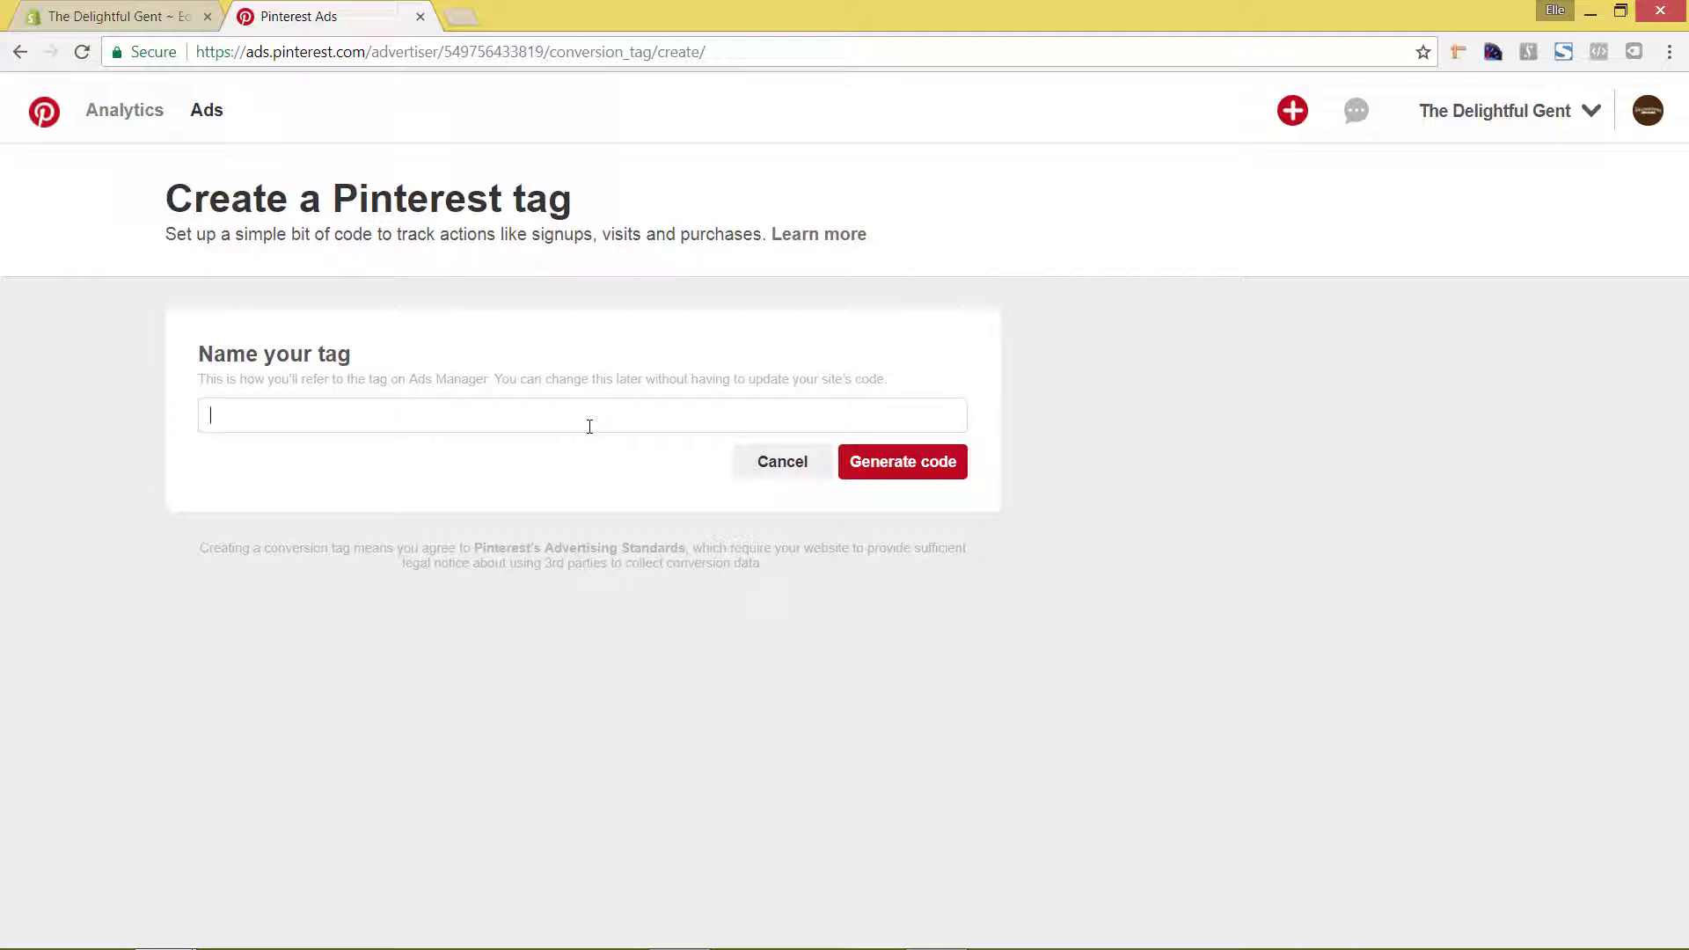
click(589, 427)
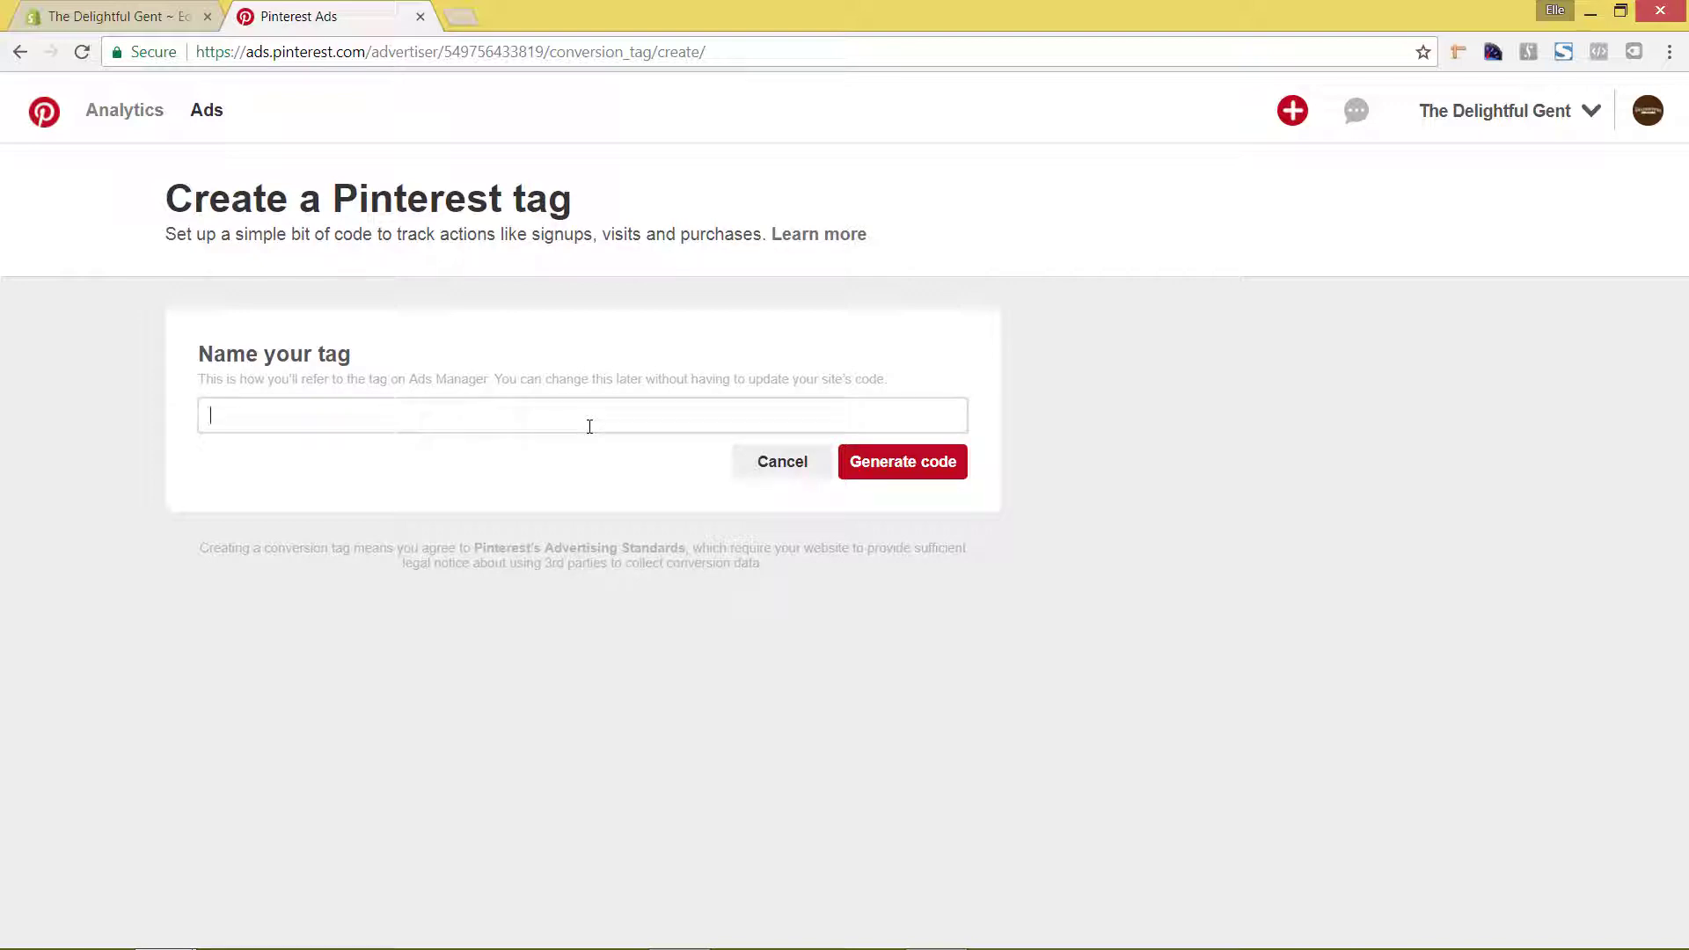
text(The Delightful Gent Pinterest)
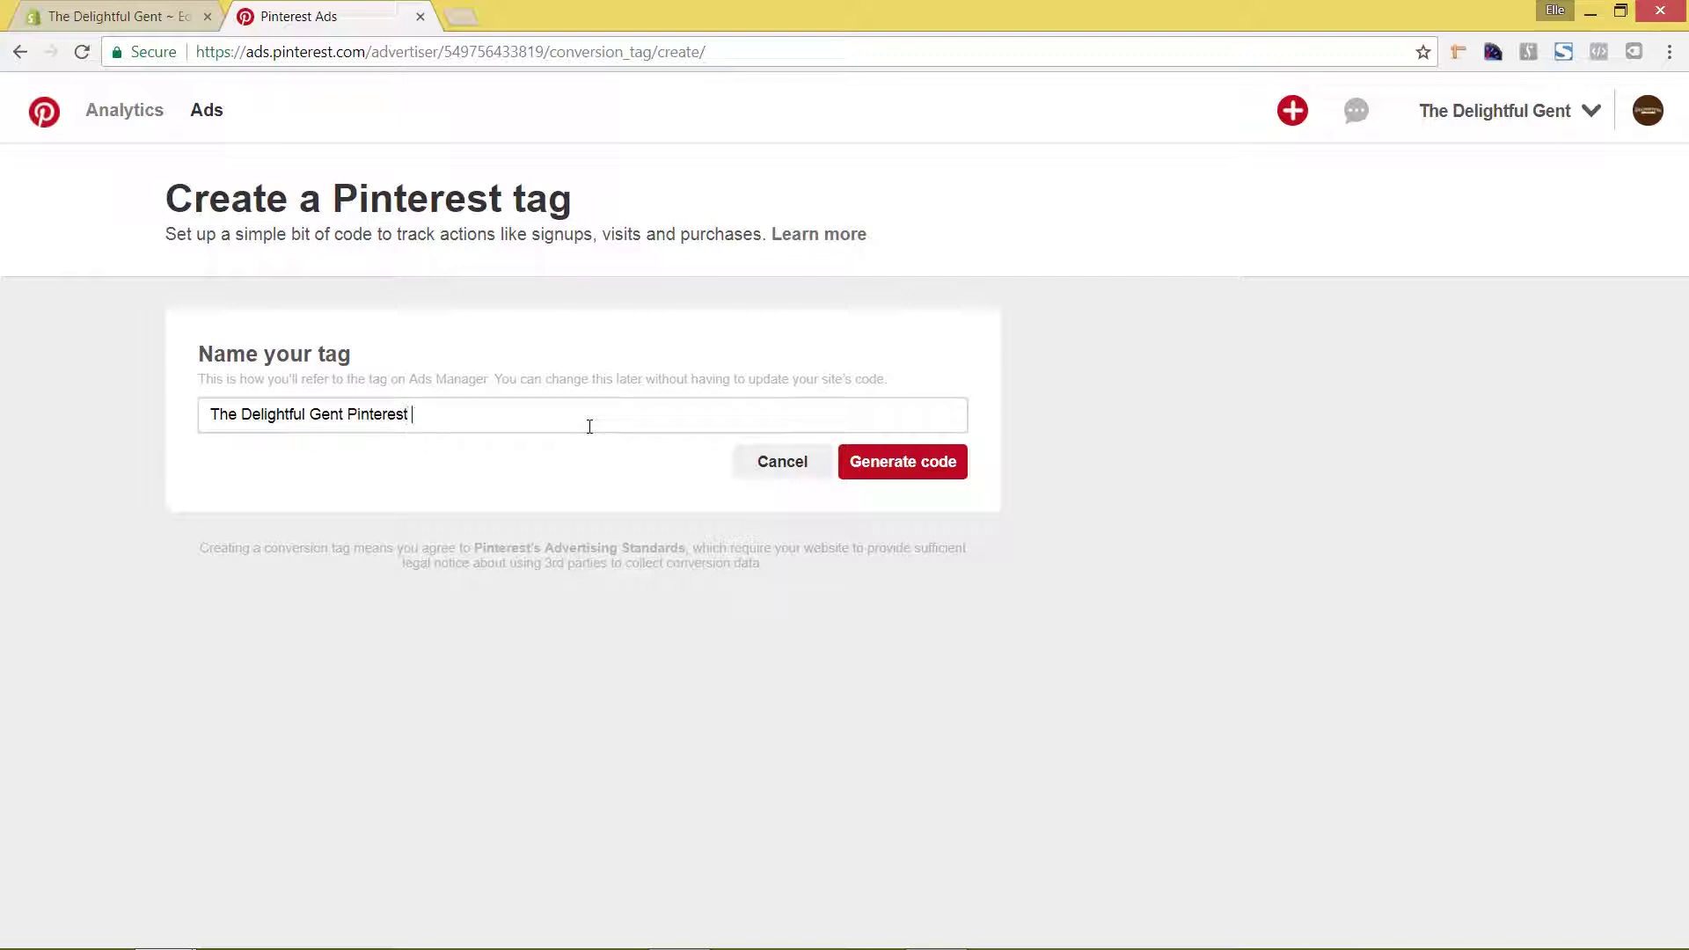
text( Tag)
Generate the tag's code and copy the base code under 'First, add the Pinterest tag code'.
click(935, 474)
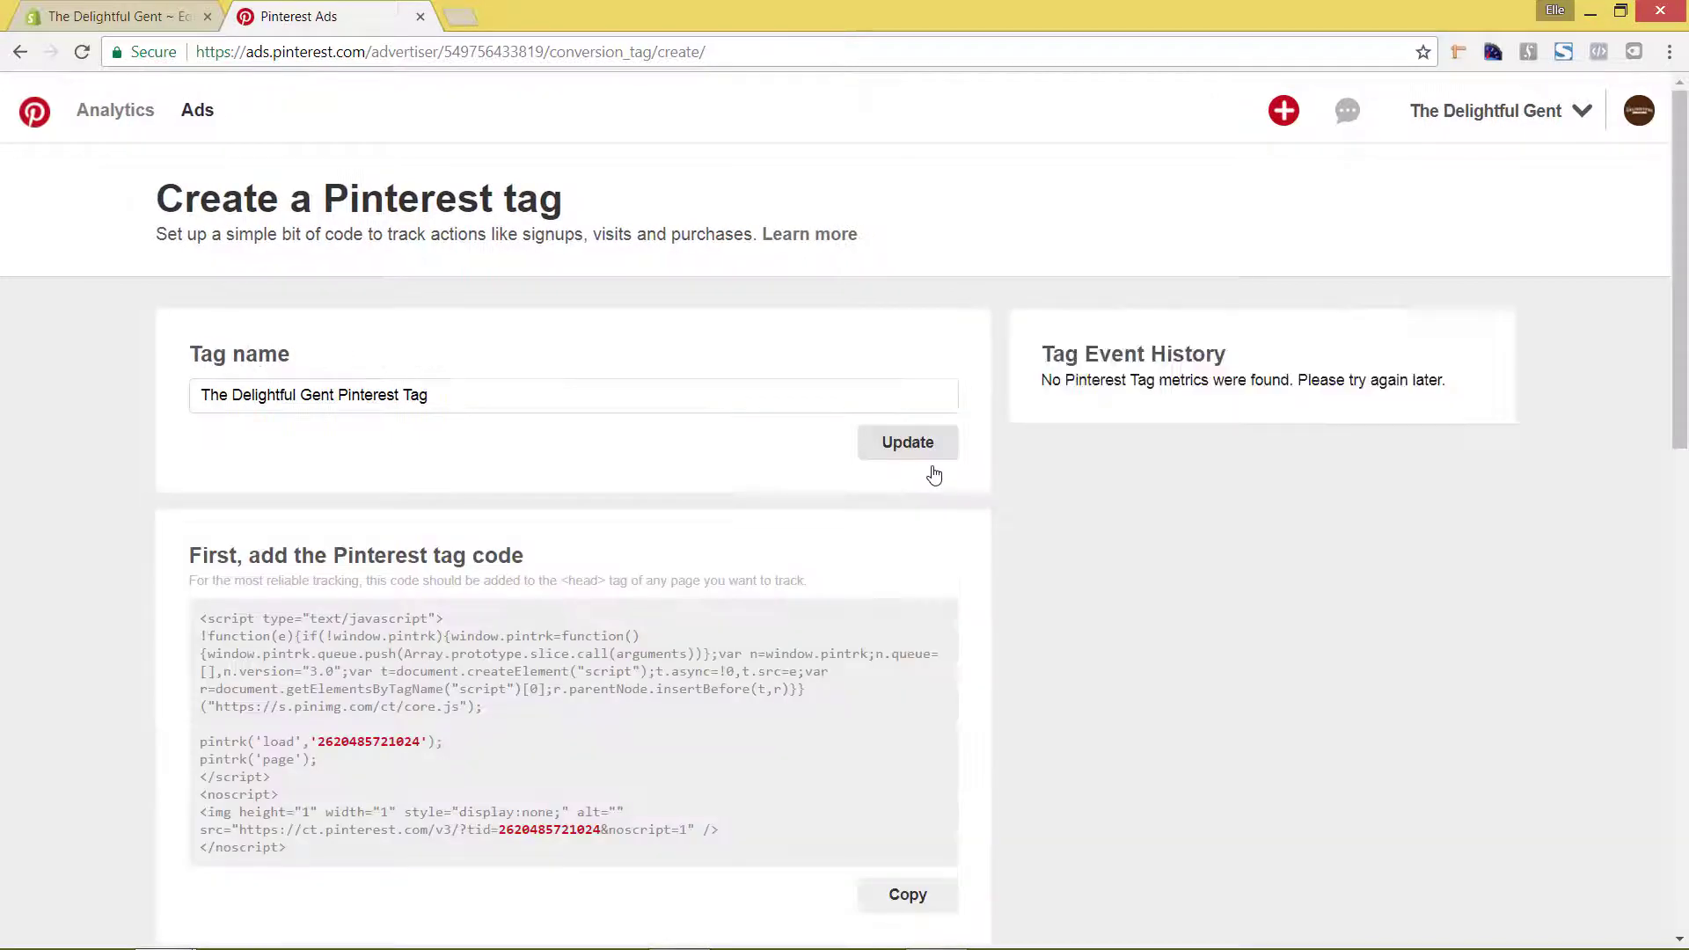
scroll(829, 558, down, 1)
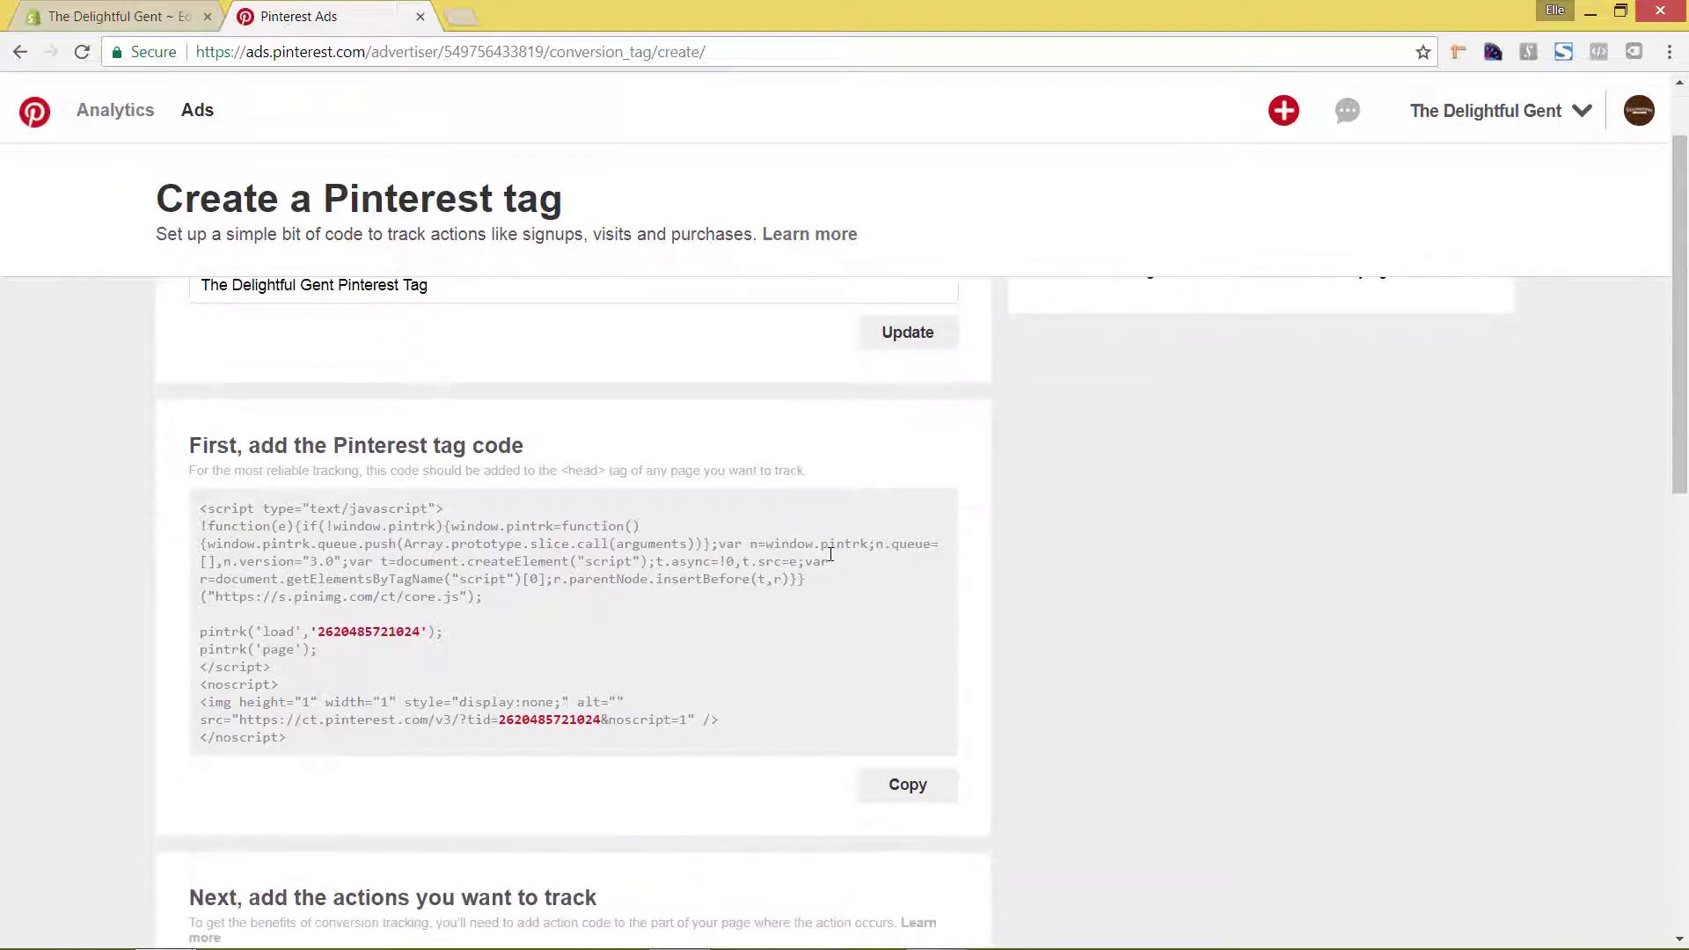
scroll(829, 554, down, 1)
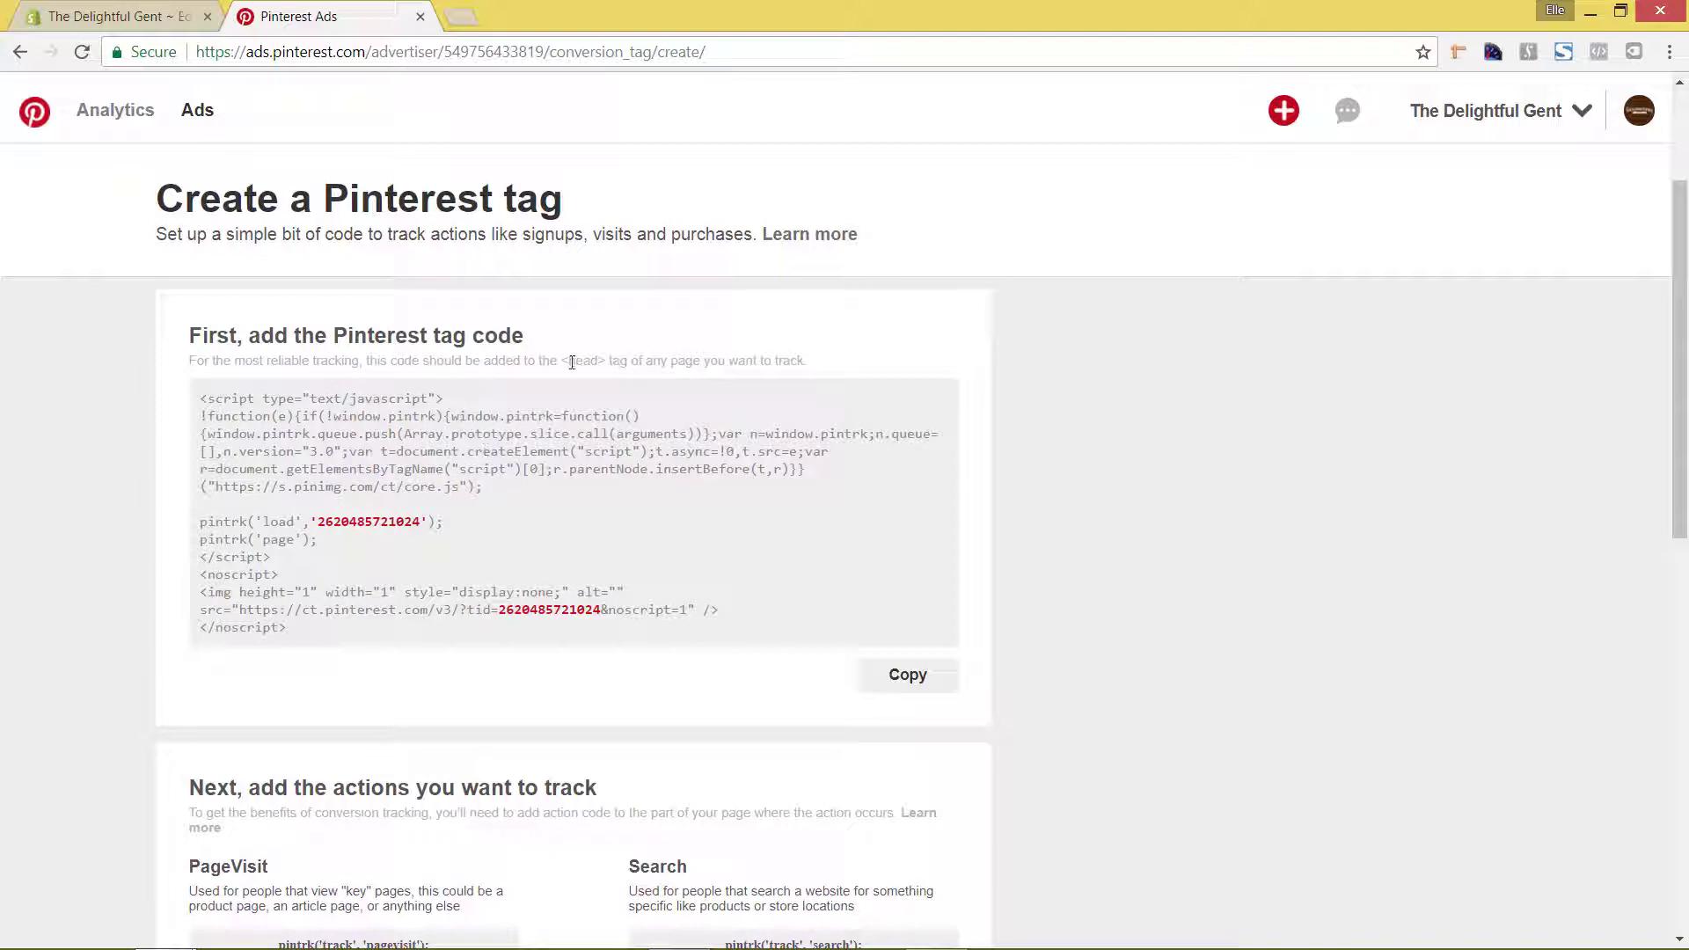
drag(572, 362, 606, 361)
click(806, 359)
click(932, 683)
Paste the Pinterest base code on new lines just above </head> in theme.liquid and save the file.
click(148, 21)
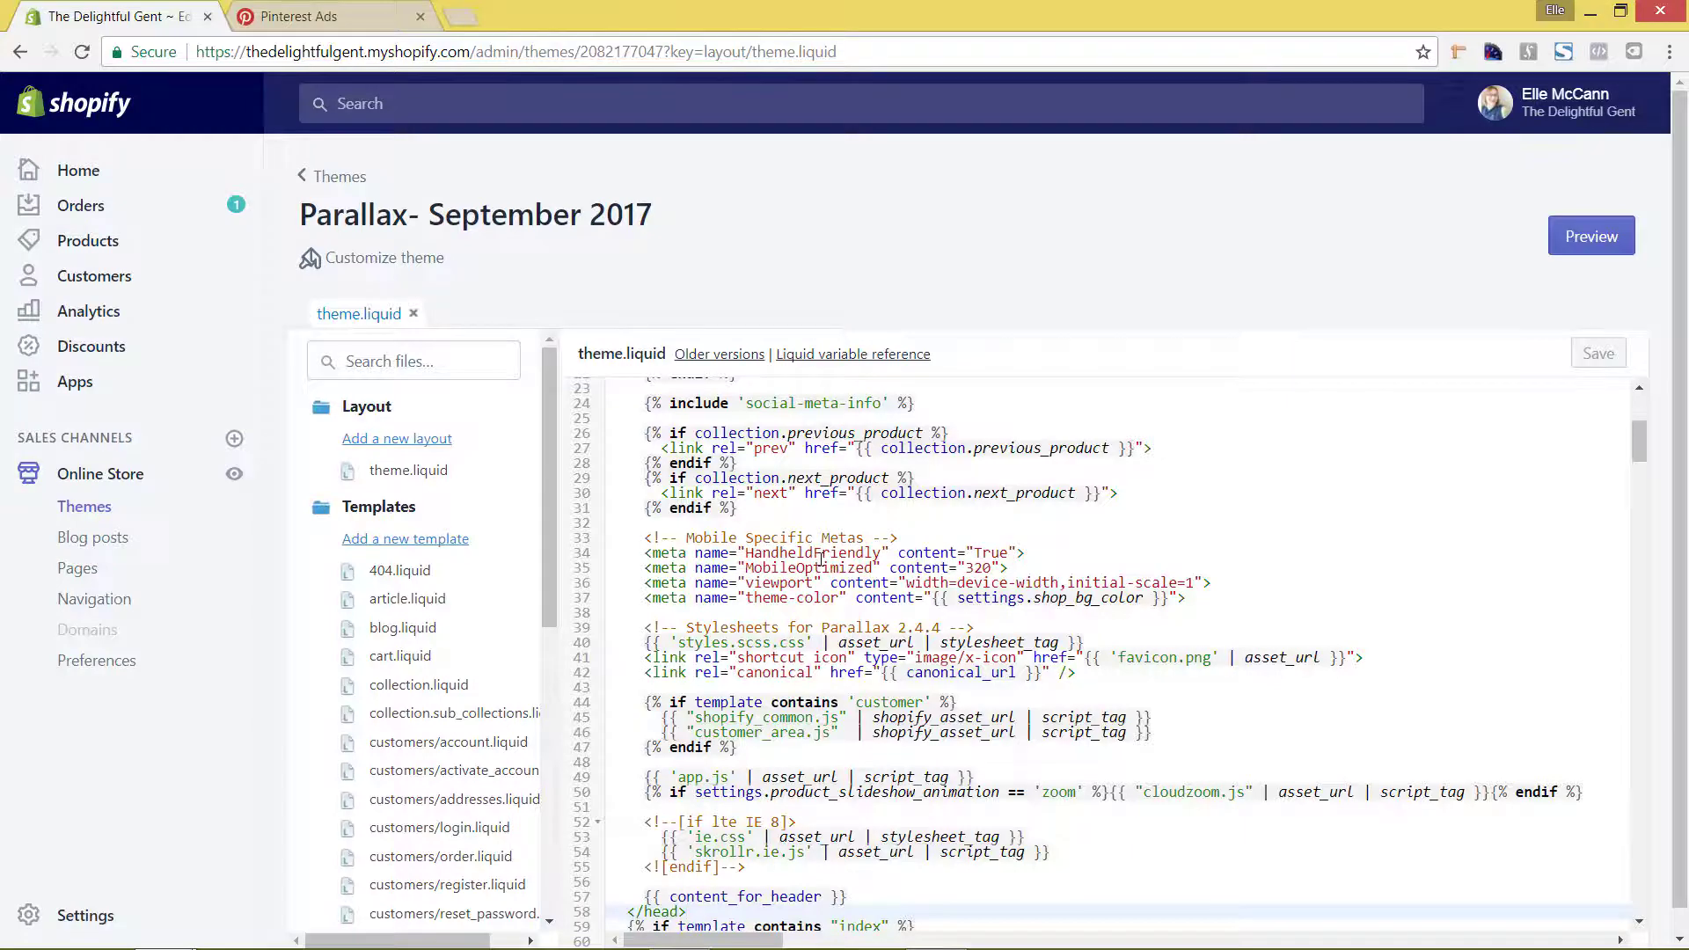
scroll(820, 559, up, 5)
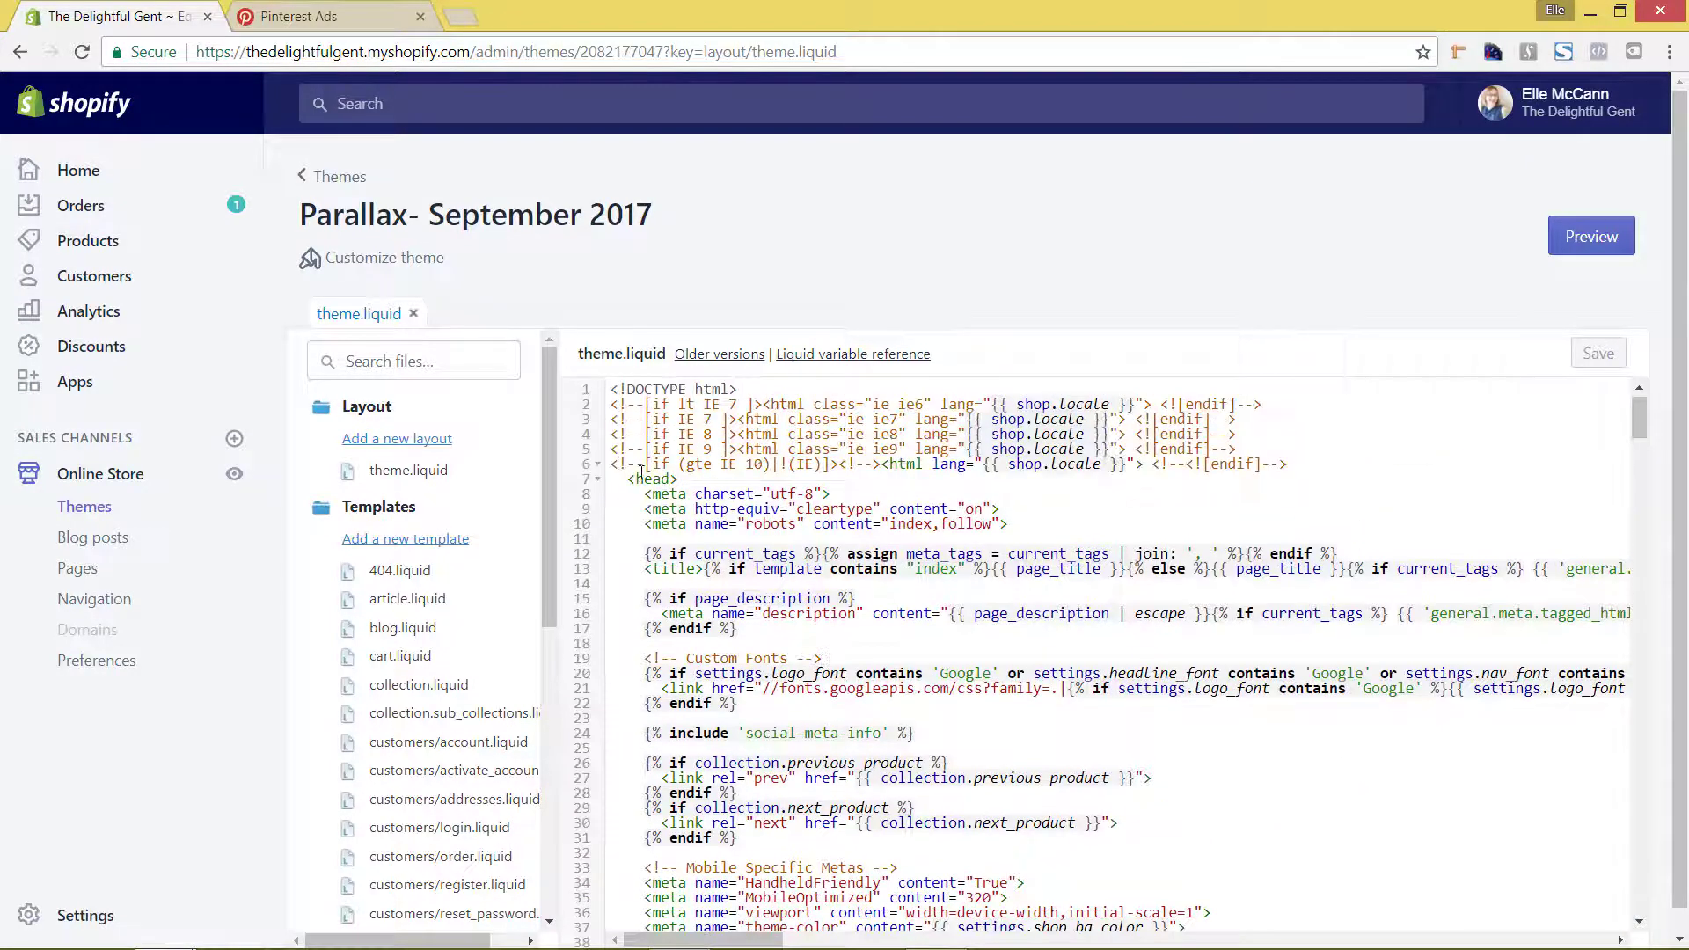
click(641, 477)
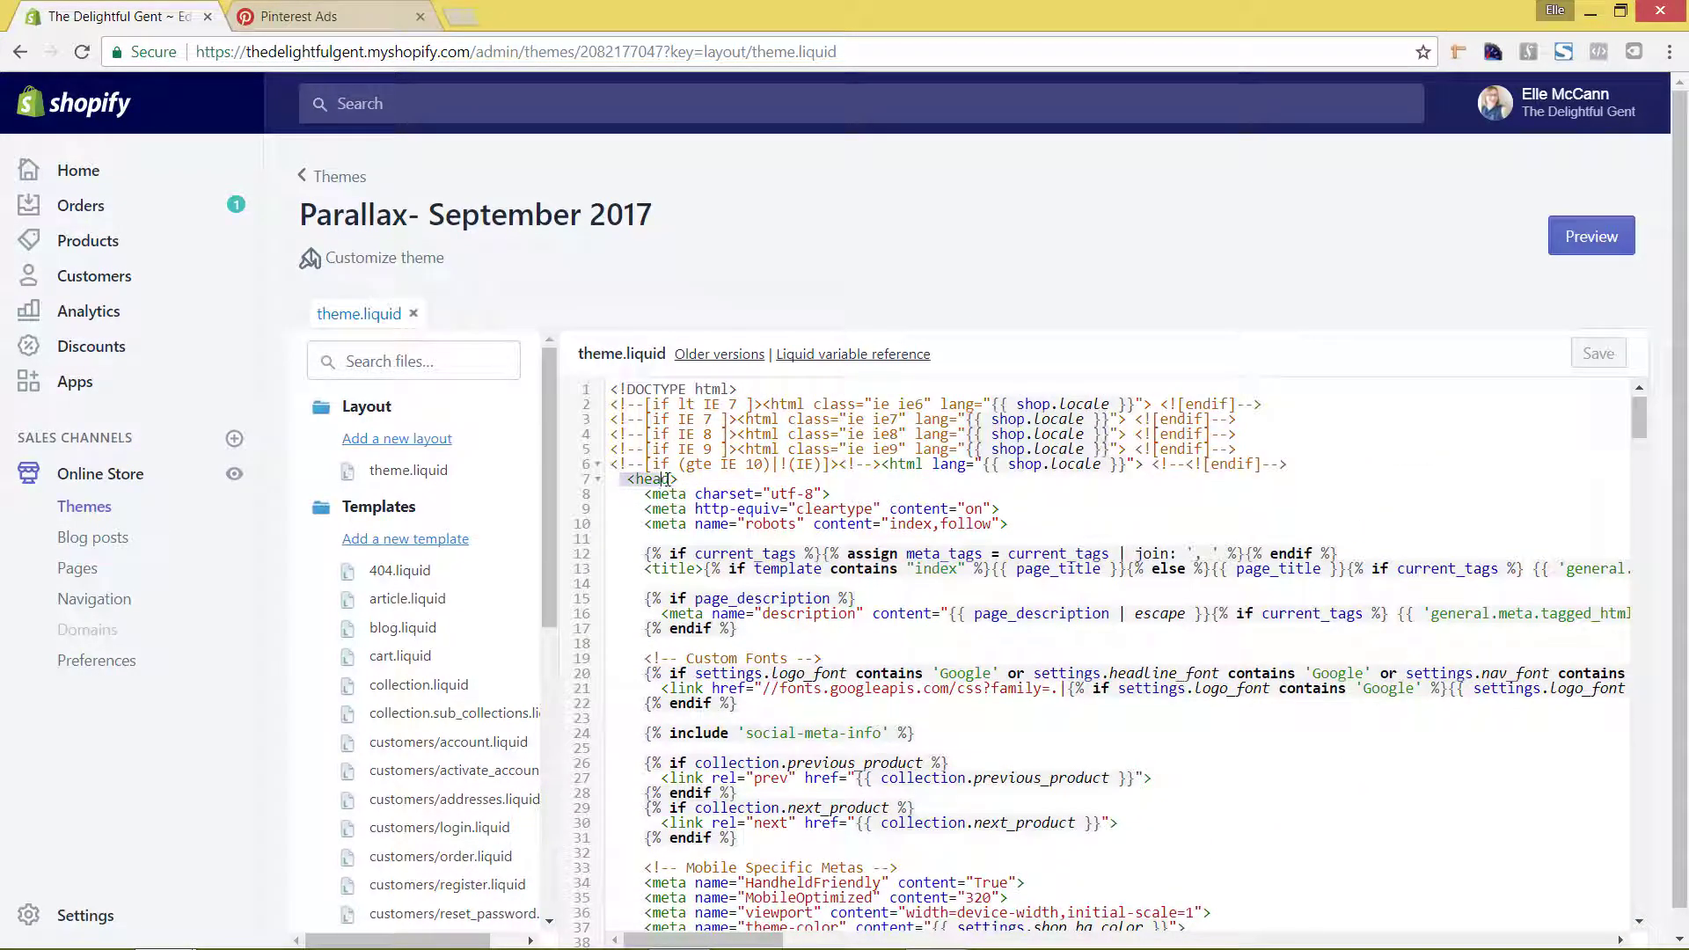
click(742, 598)
scroll(730, 642, down, 6)
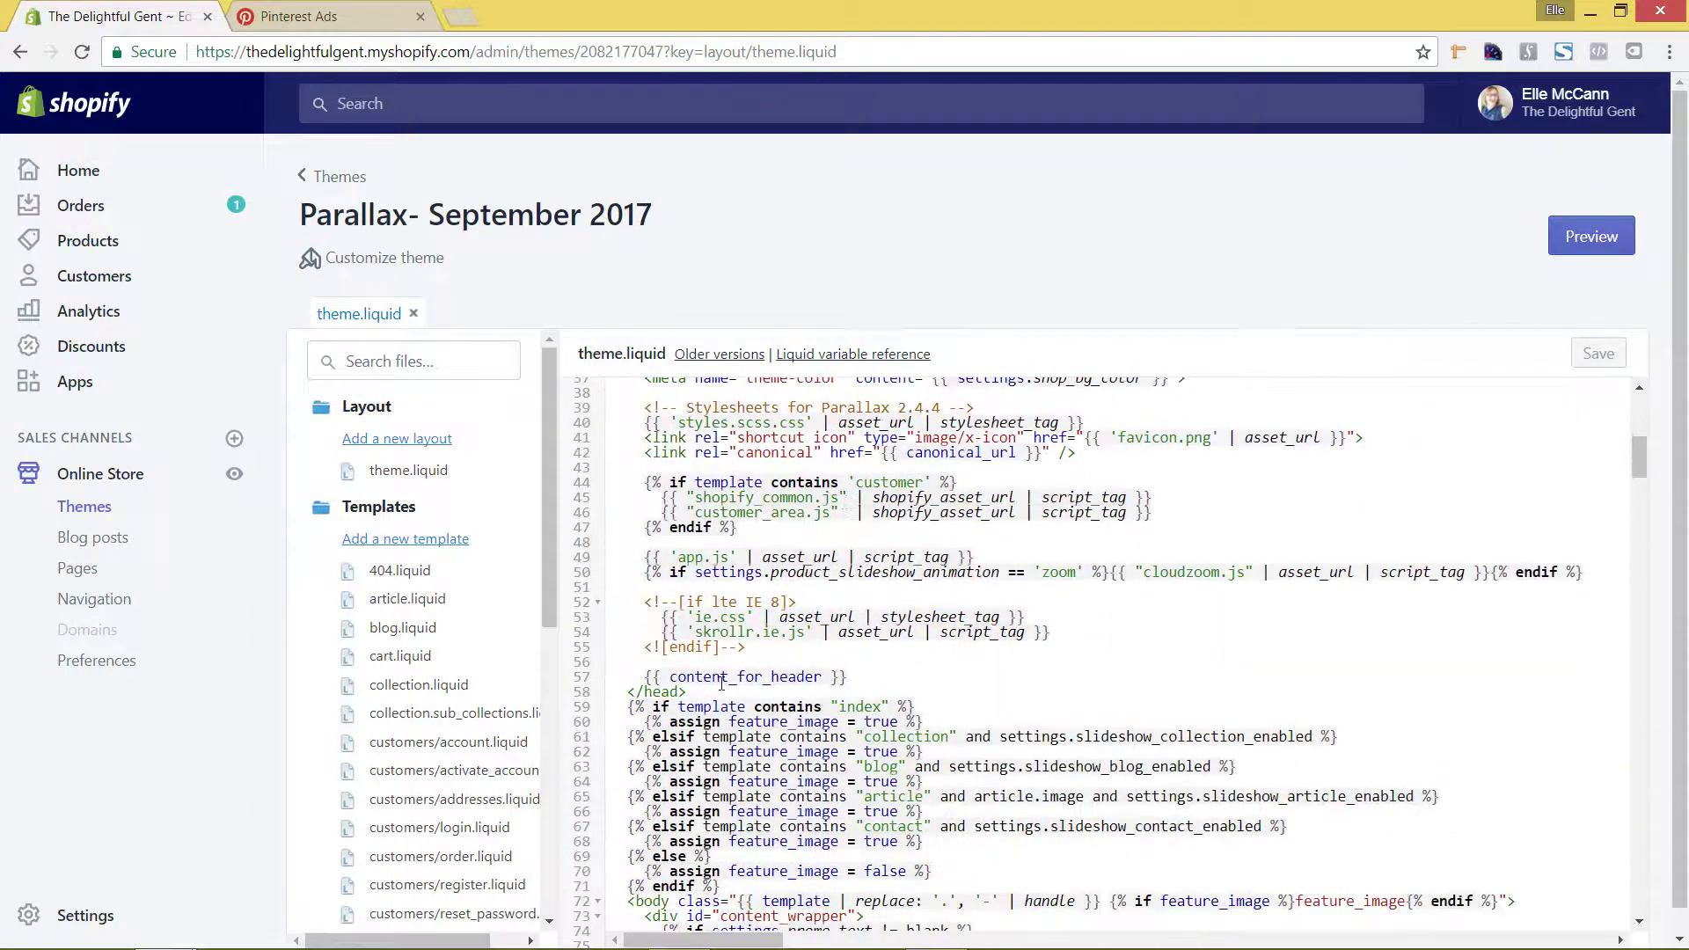
drag(691, 692, 628, 692)
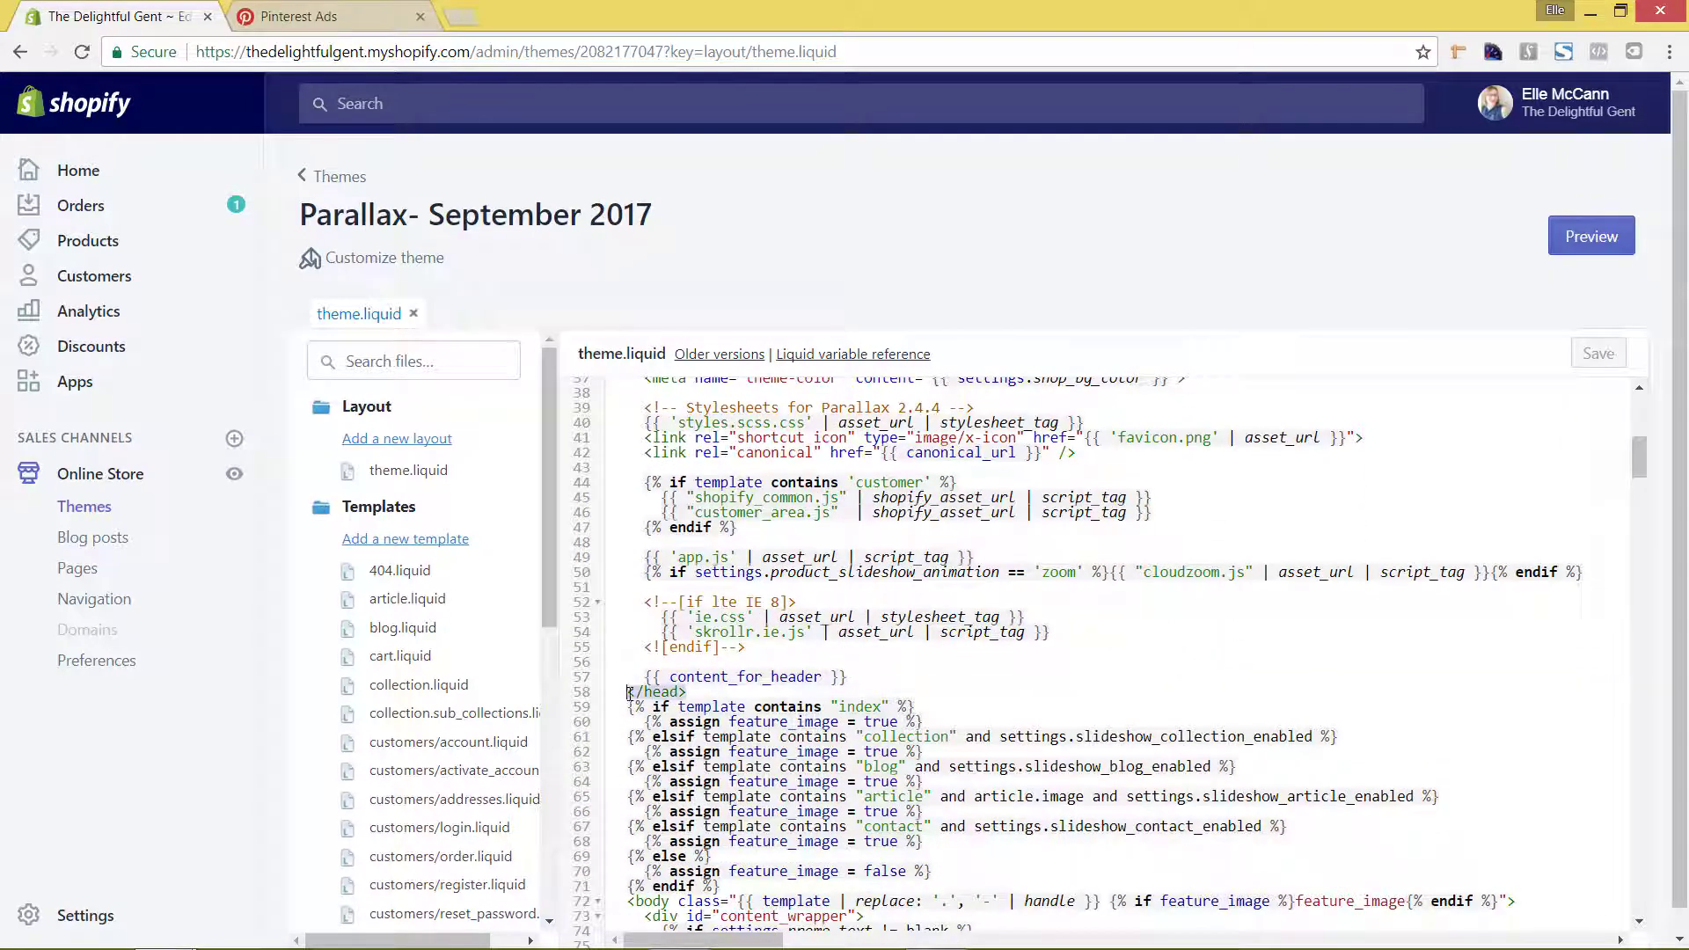
click(881, 682)
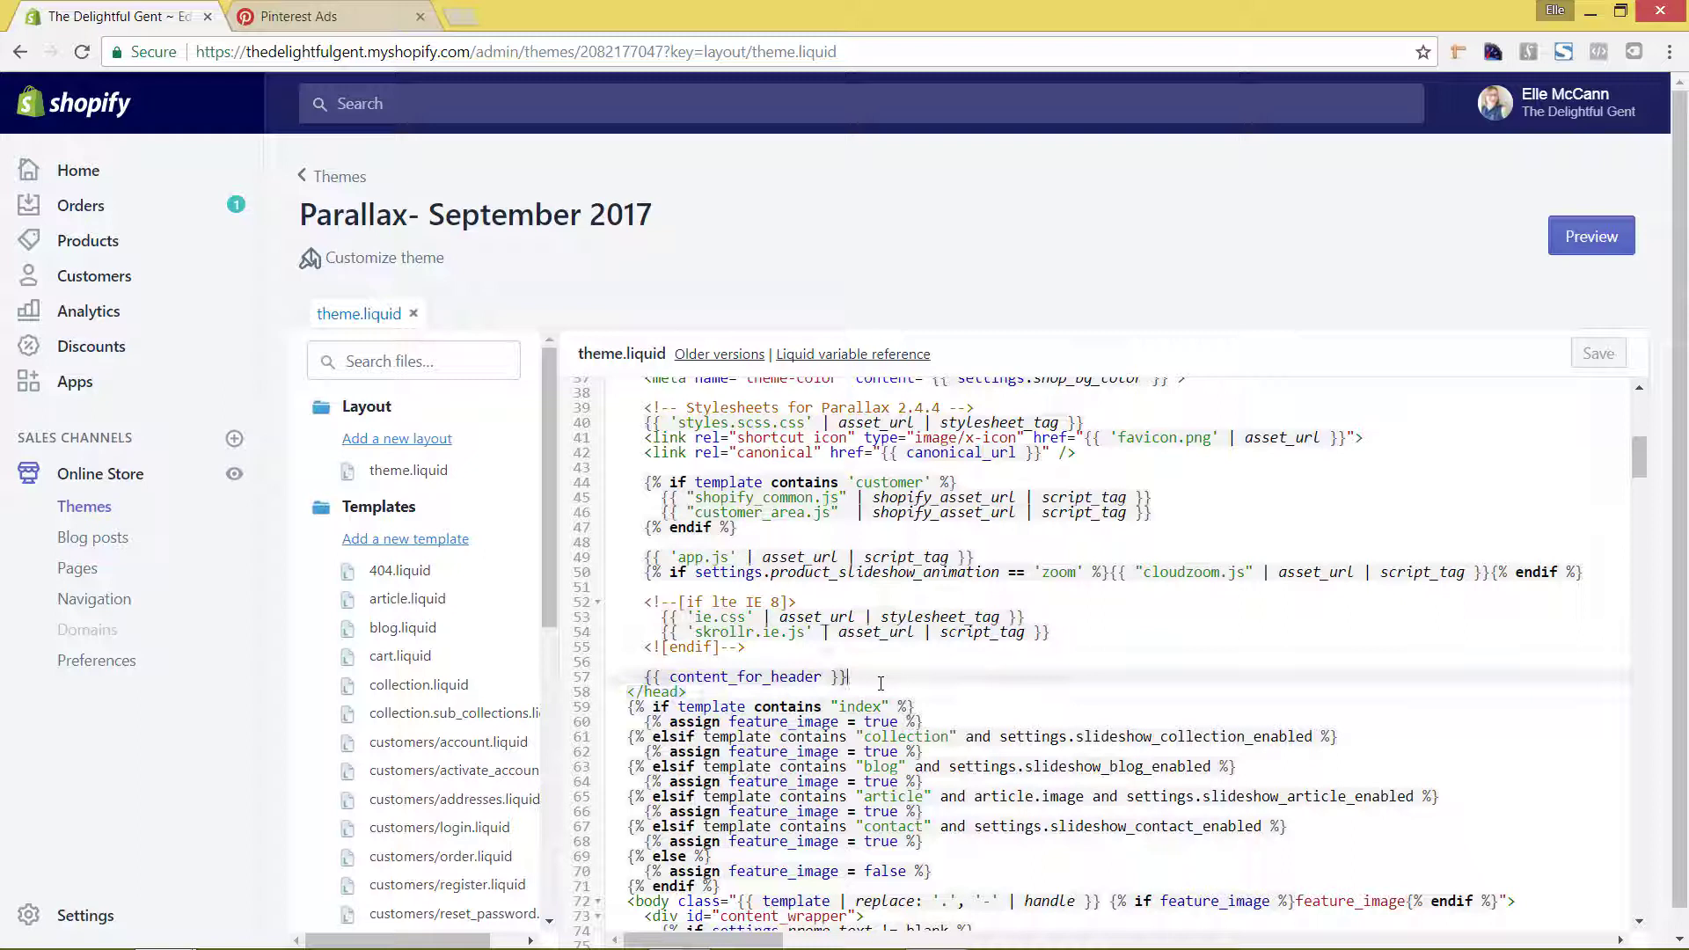
key(Right)
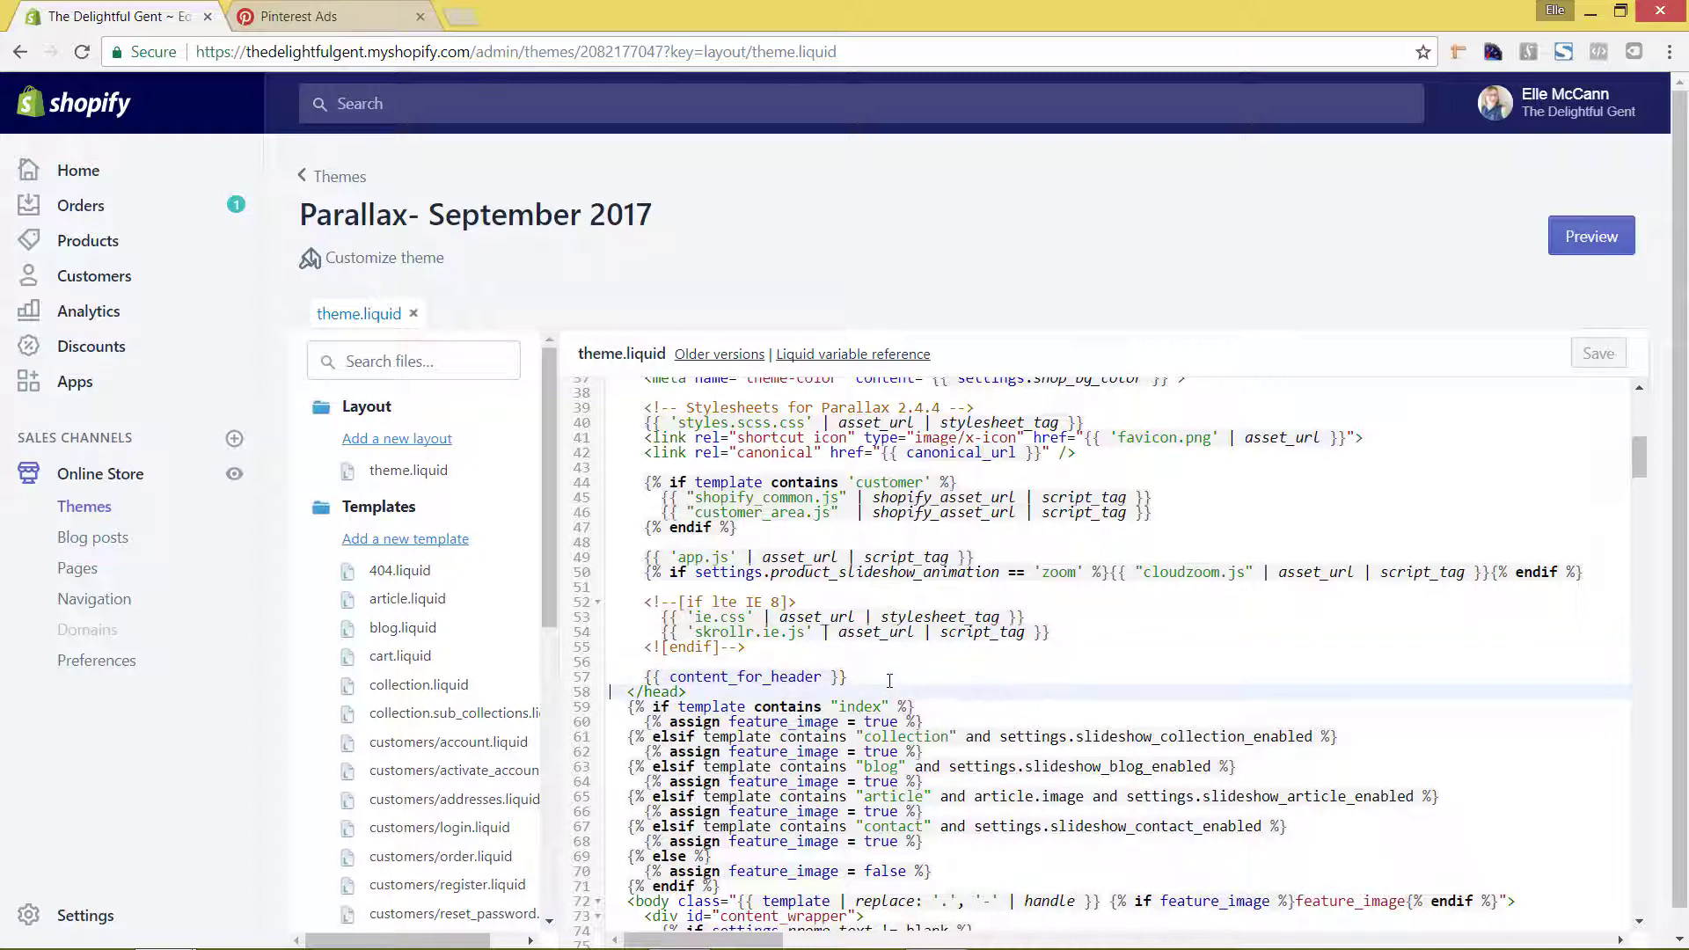
key(Return)
key(Return)
key(Return)
key(Return)
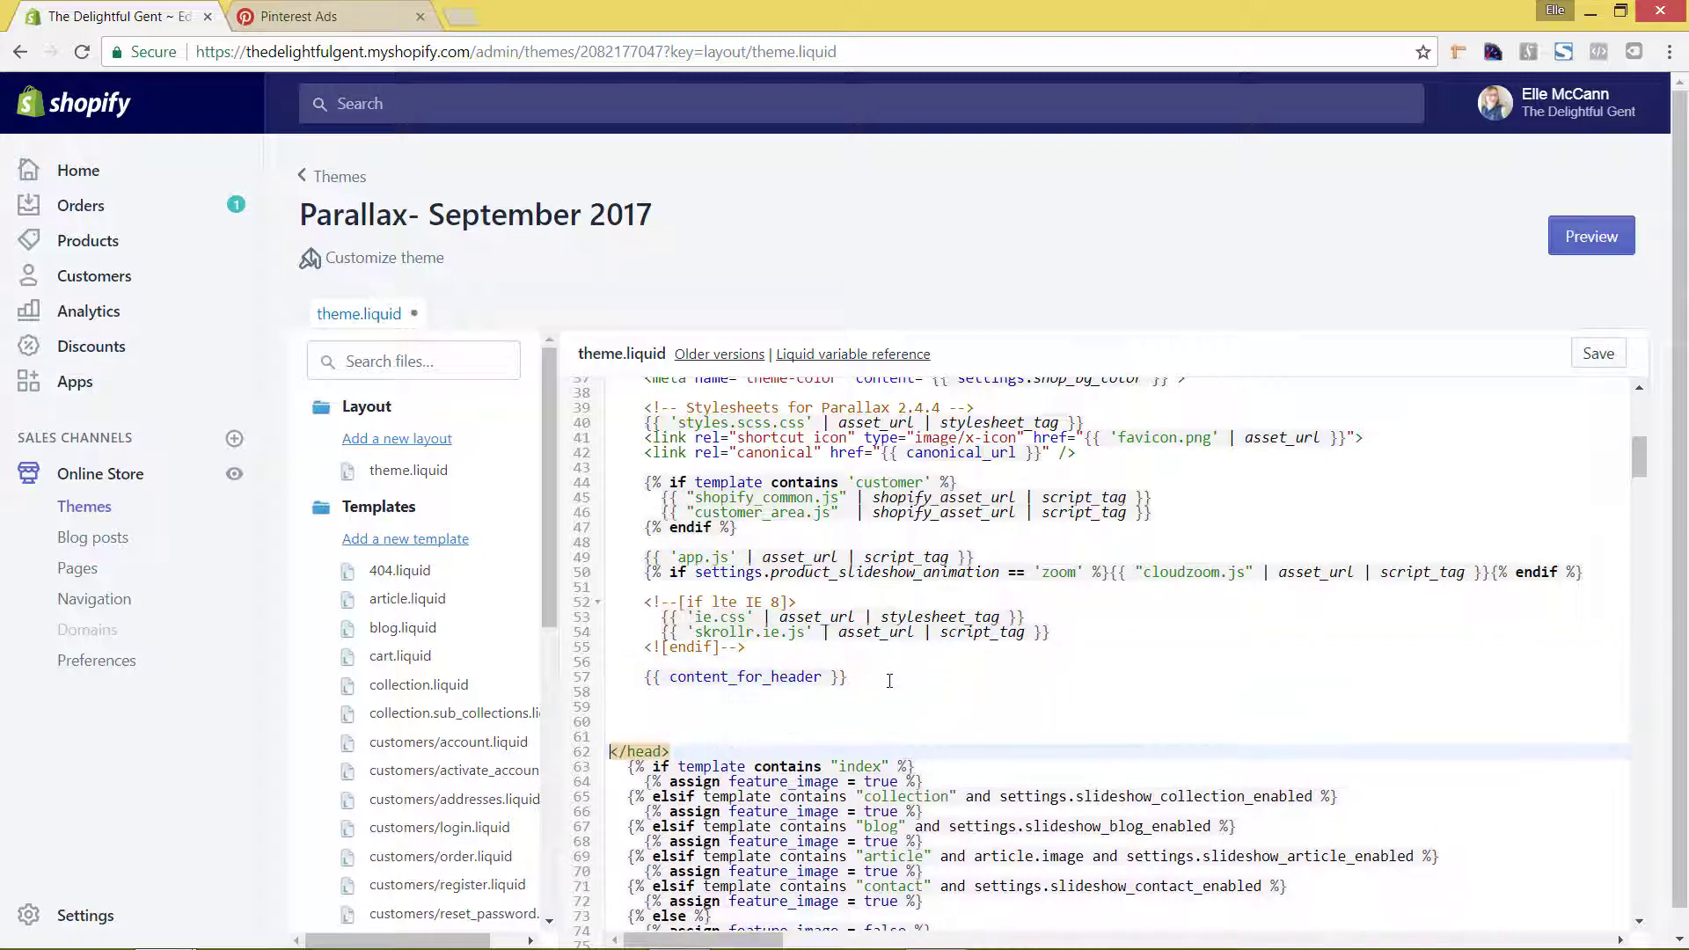
key(Up)
key(Up)
key(ctrl+v)
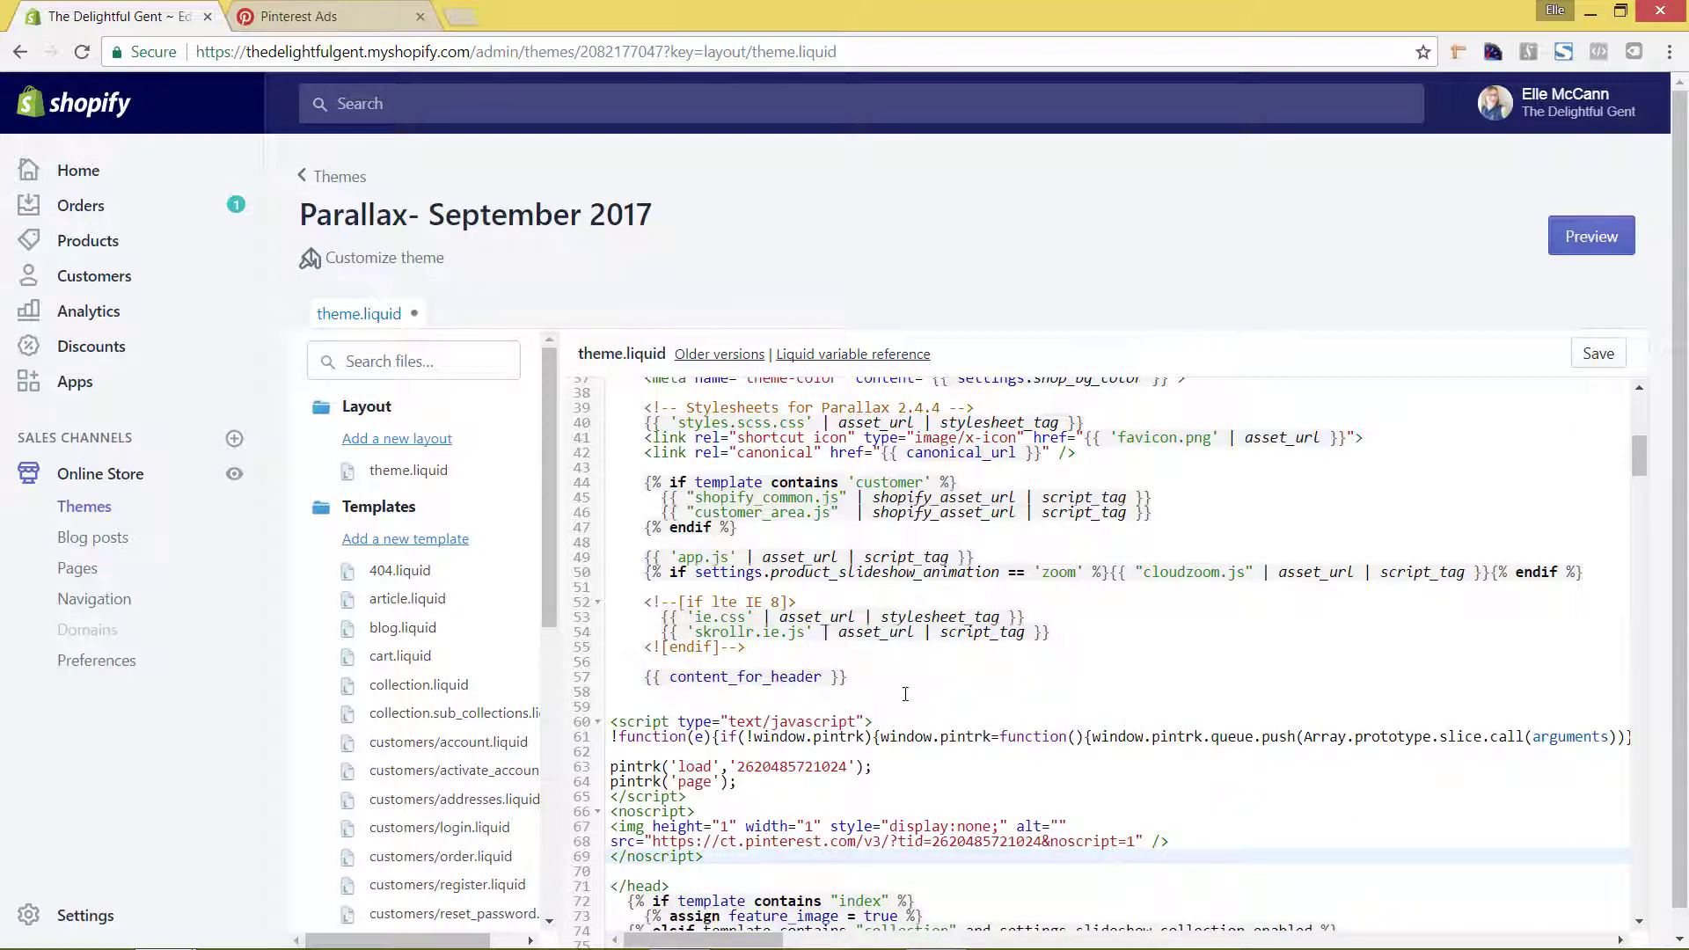
click(1584, 361)
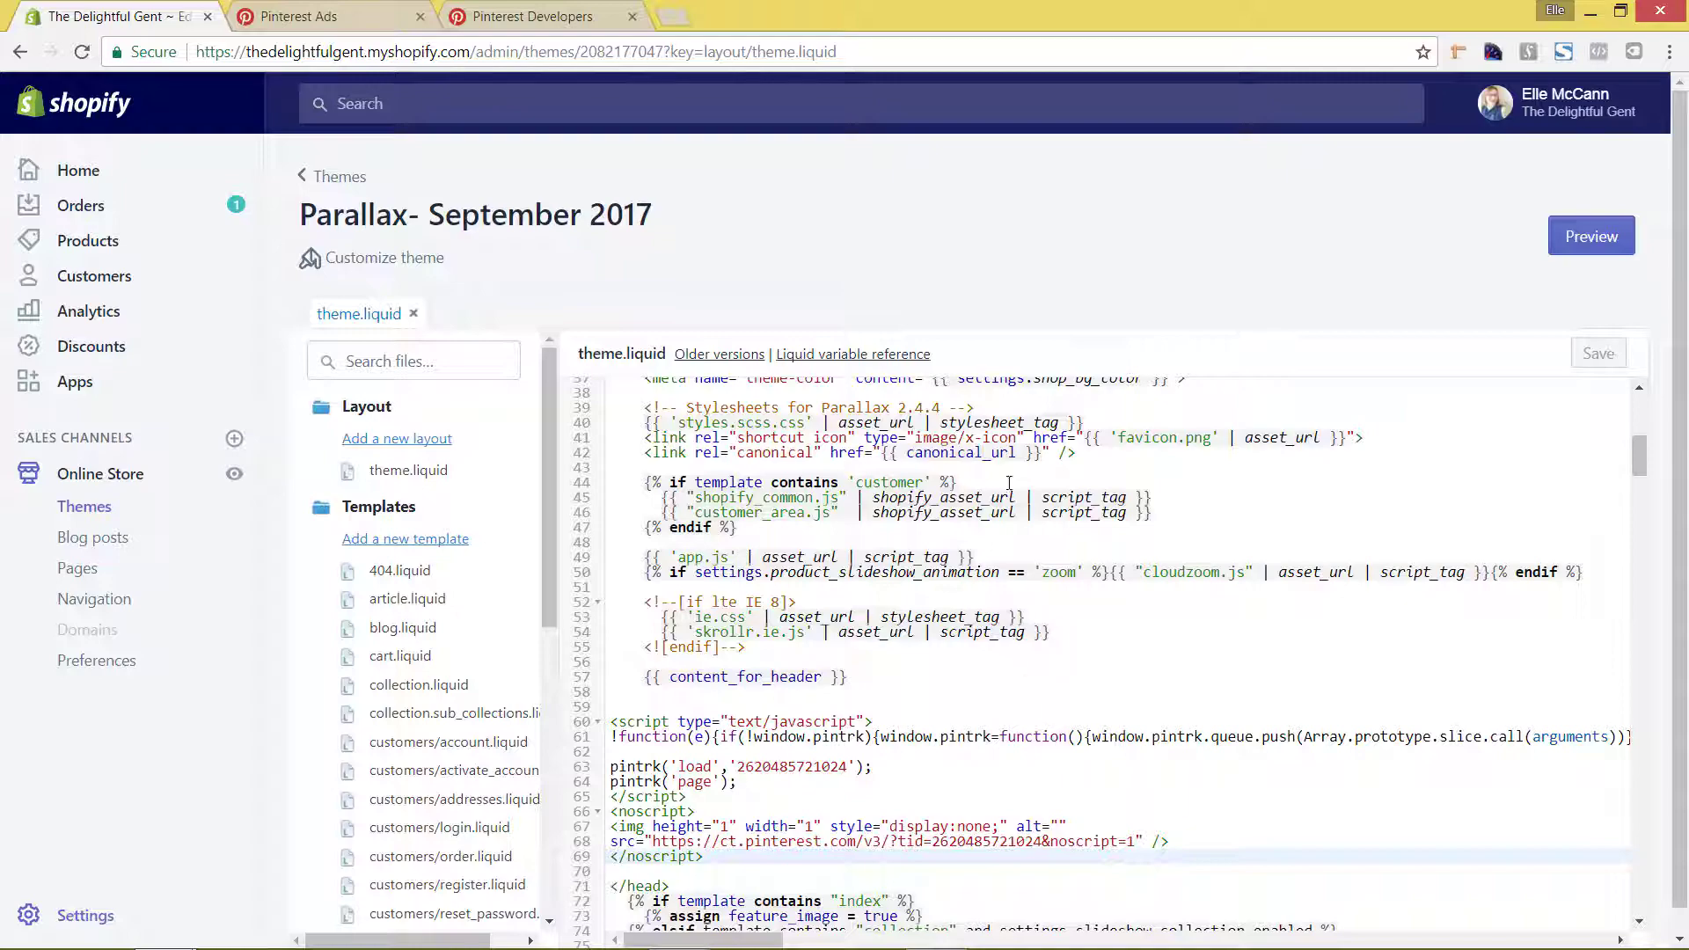
click(306, 17)
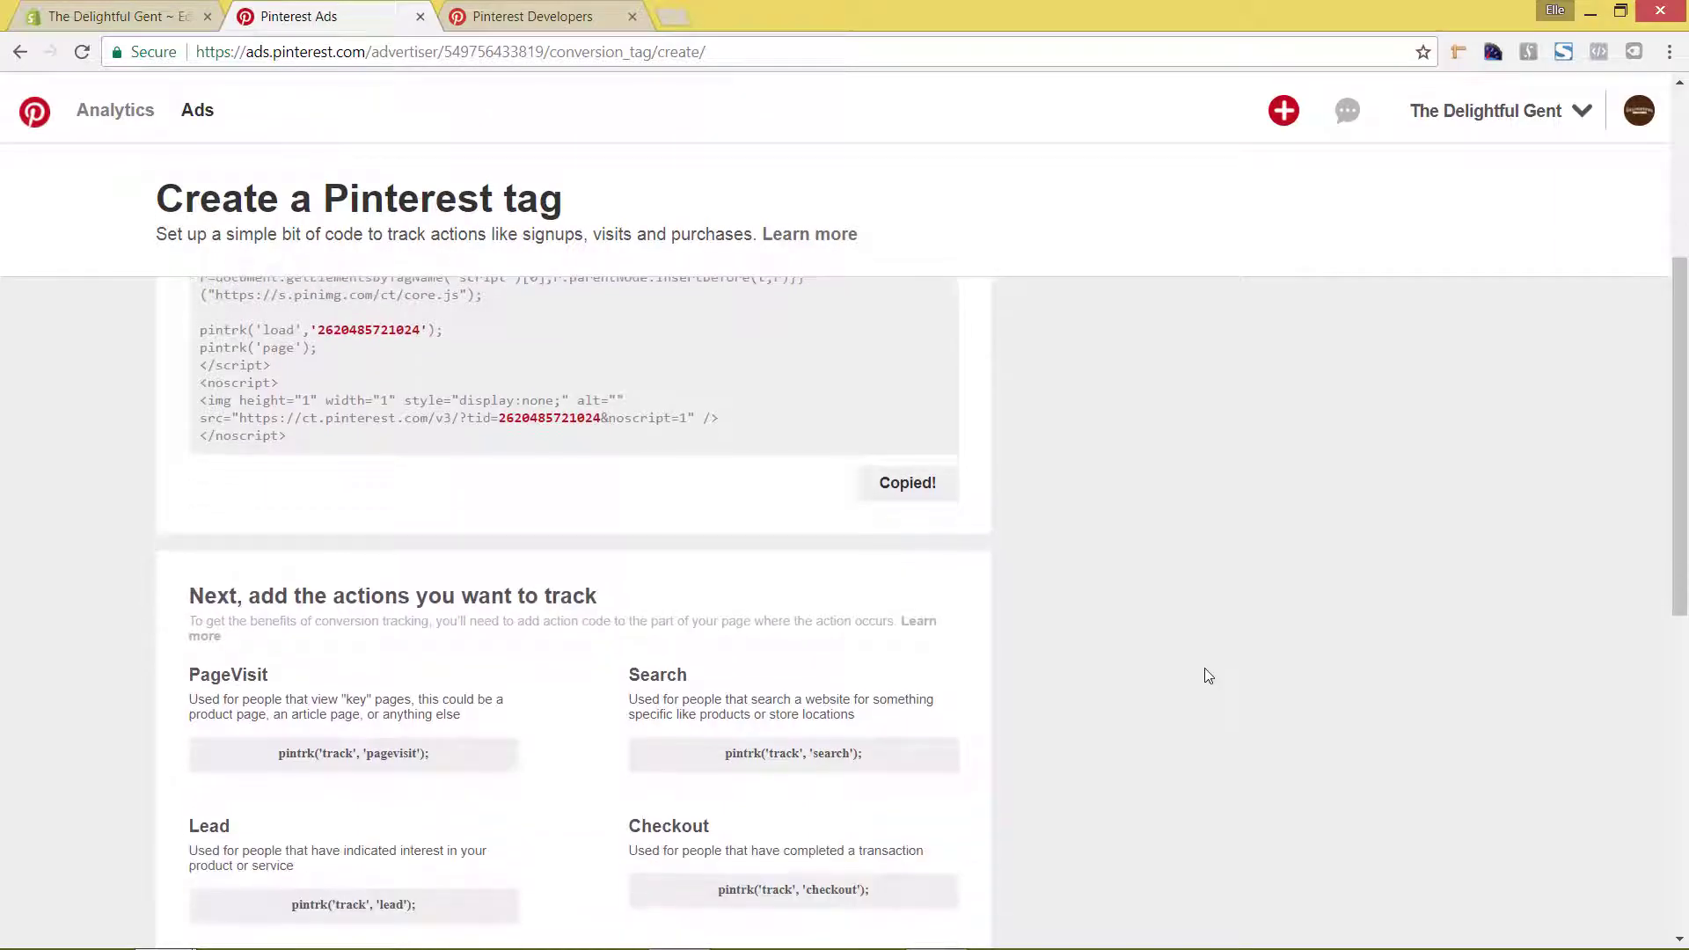
scroll(1210, 673, down, 2)
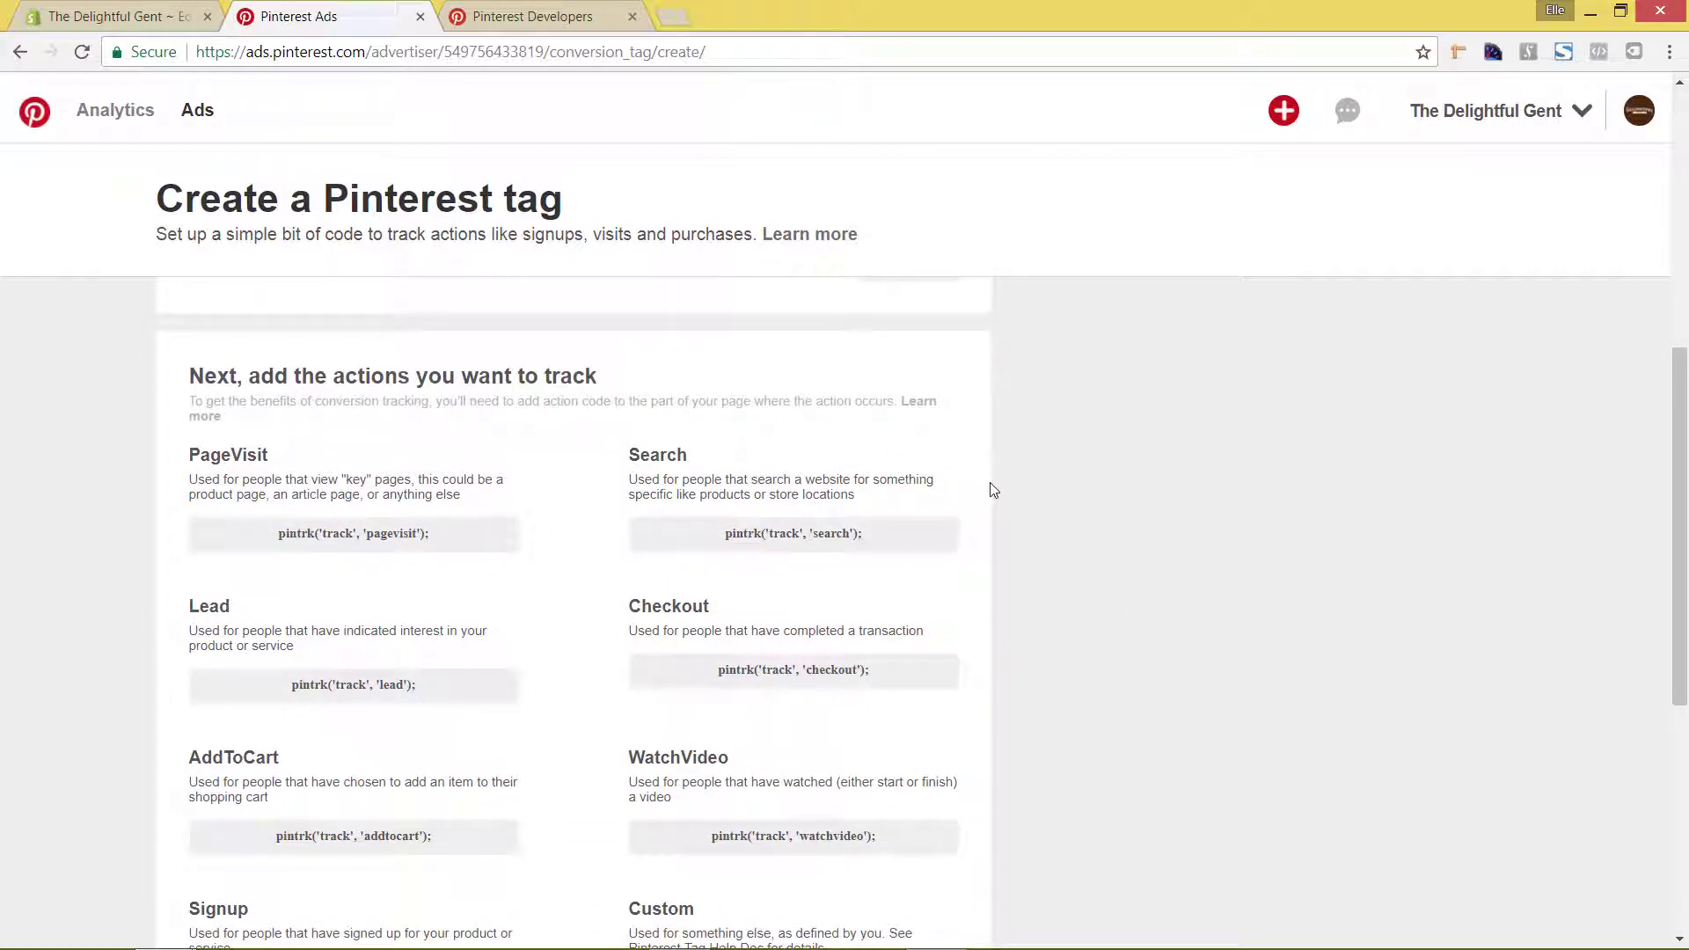
scroll(993, 490, down, 1)
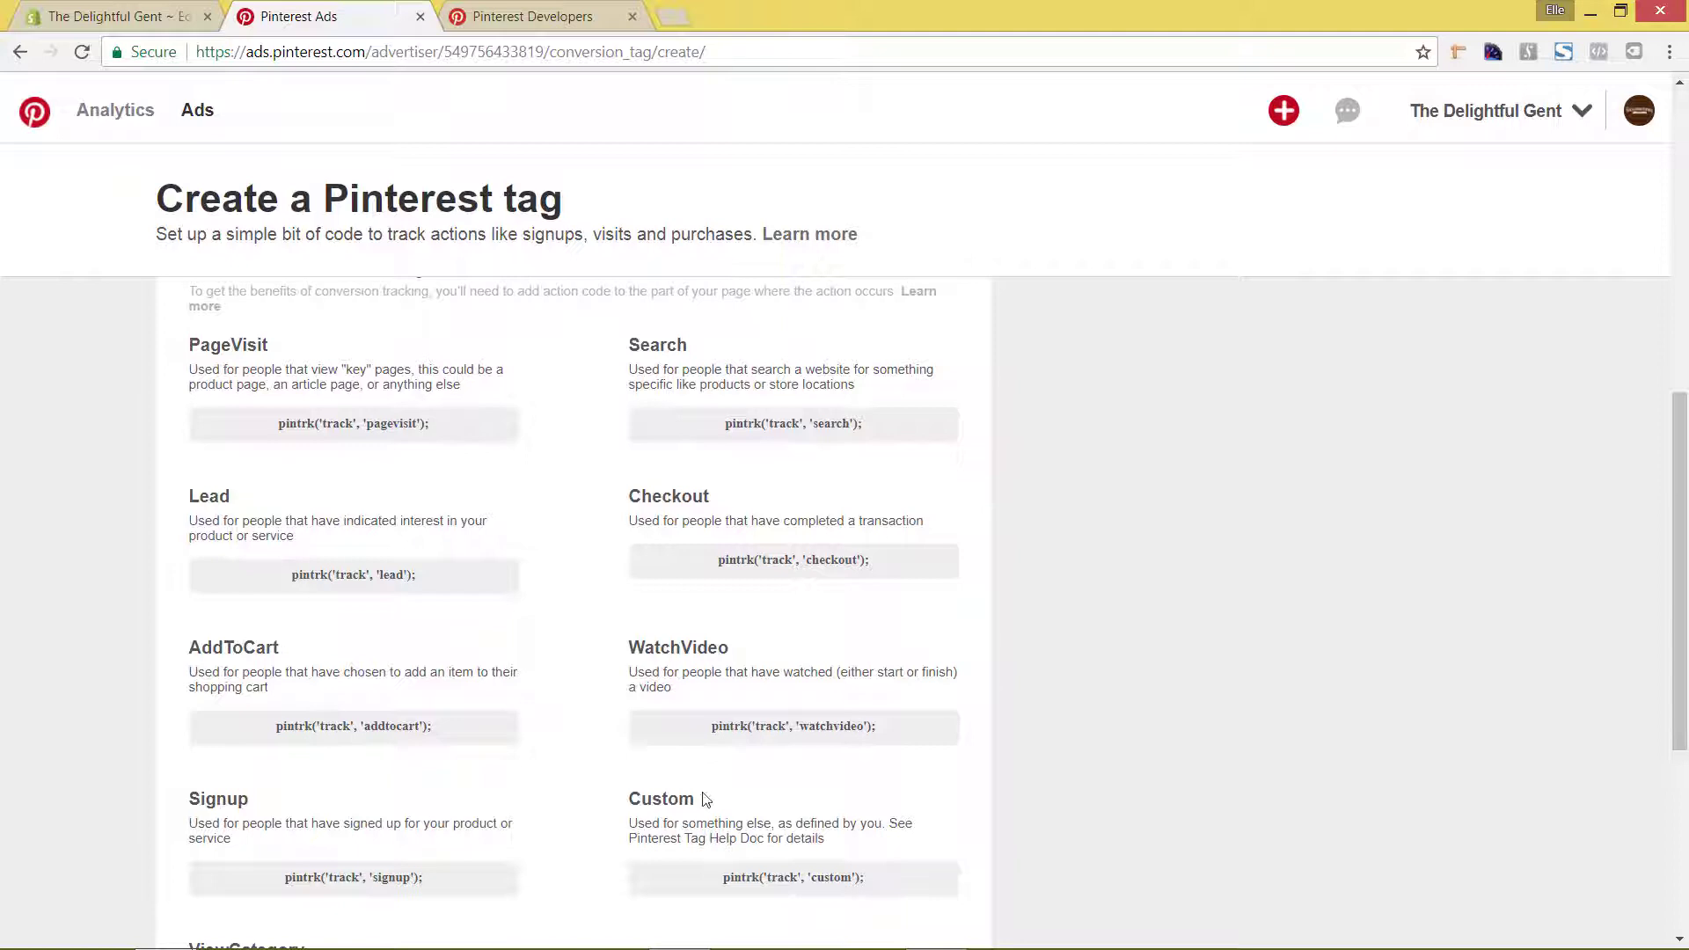
scroll(774, 697, down, 1)
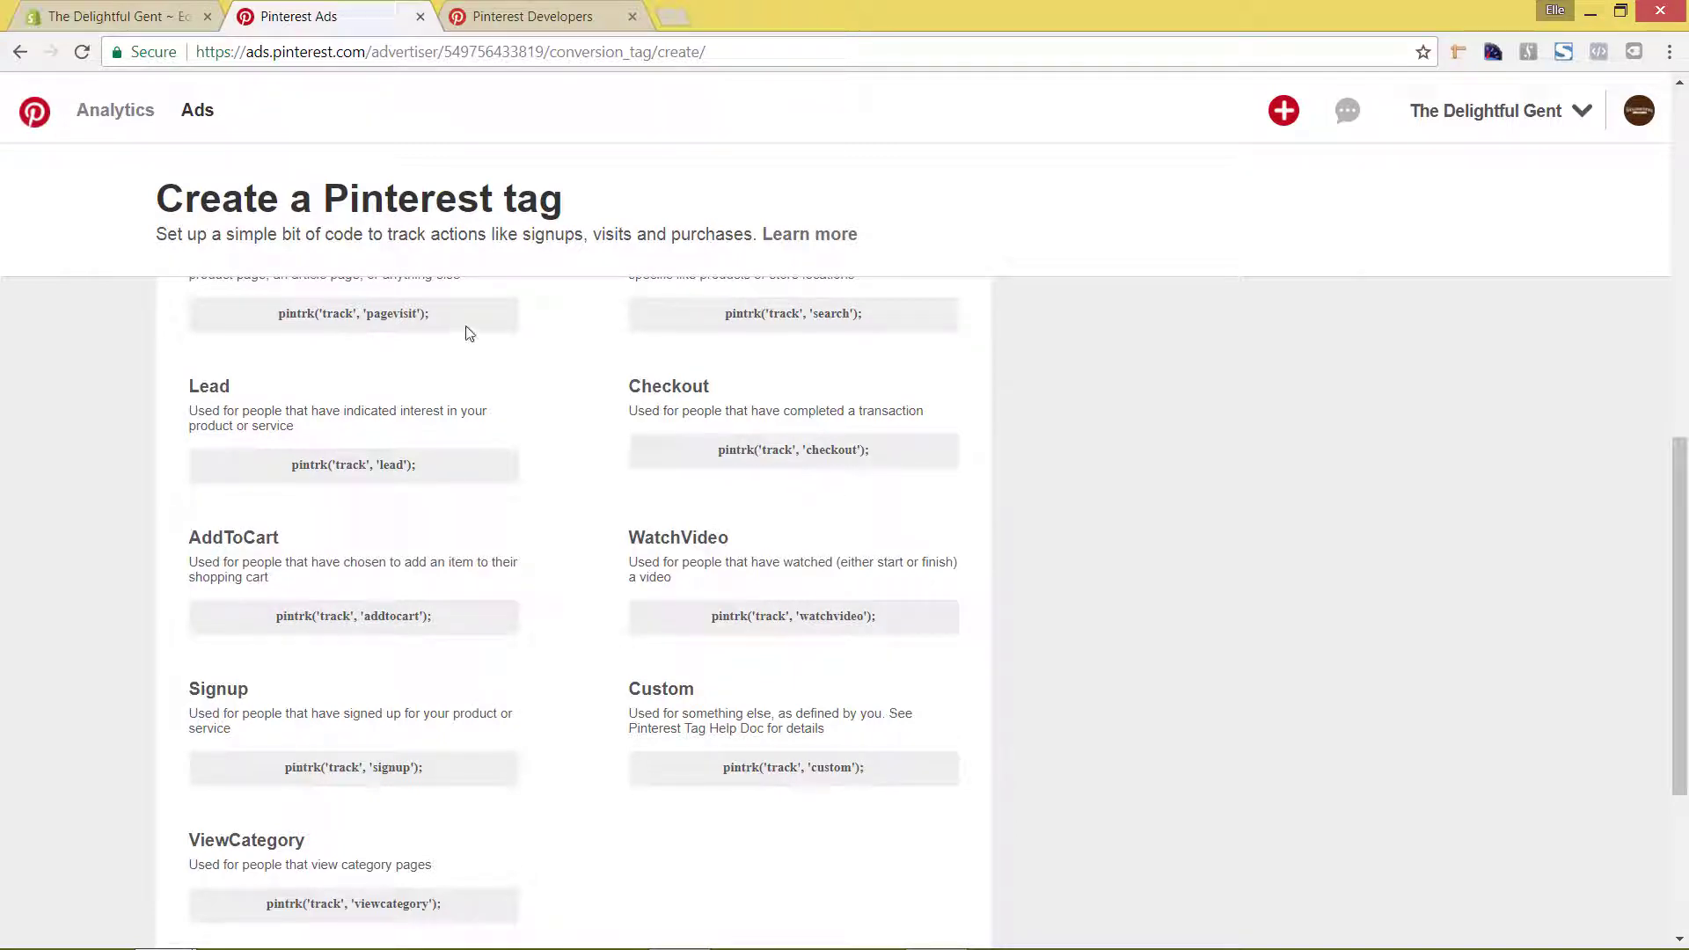
click(128, 16)
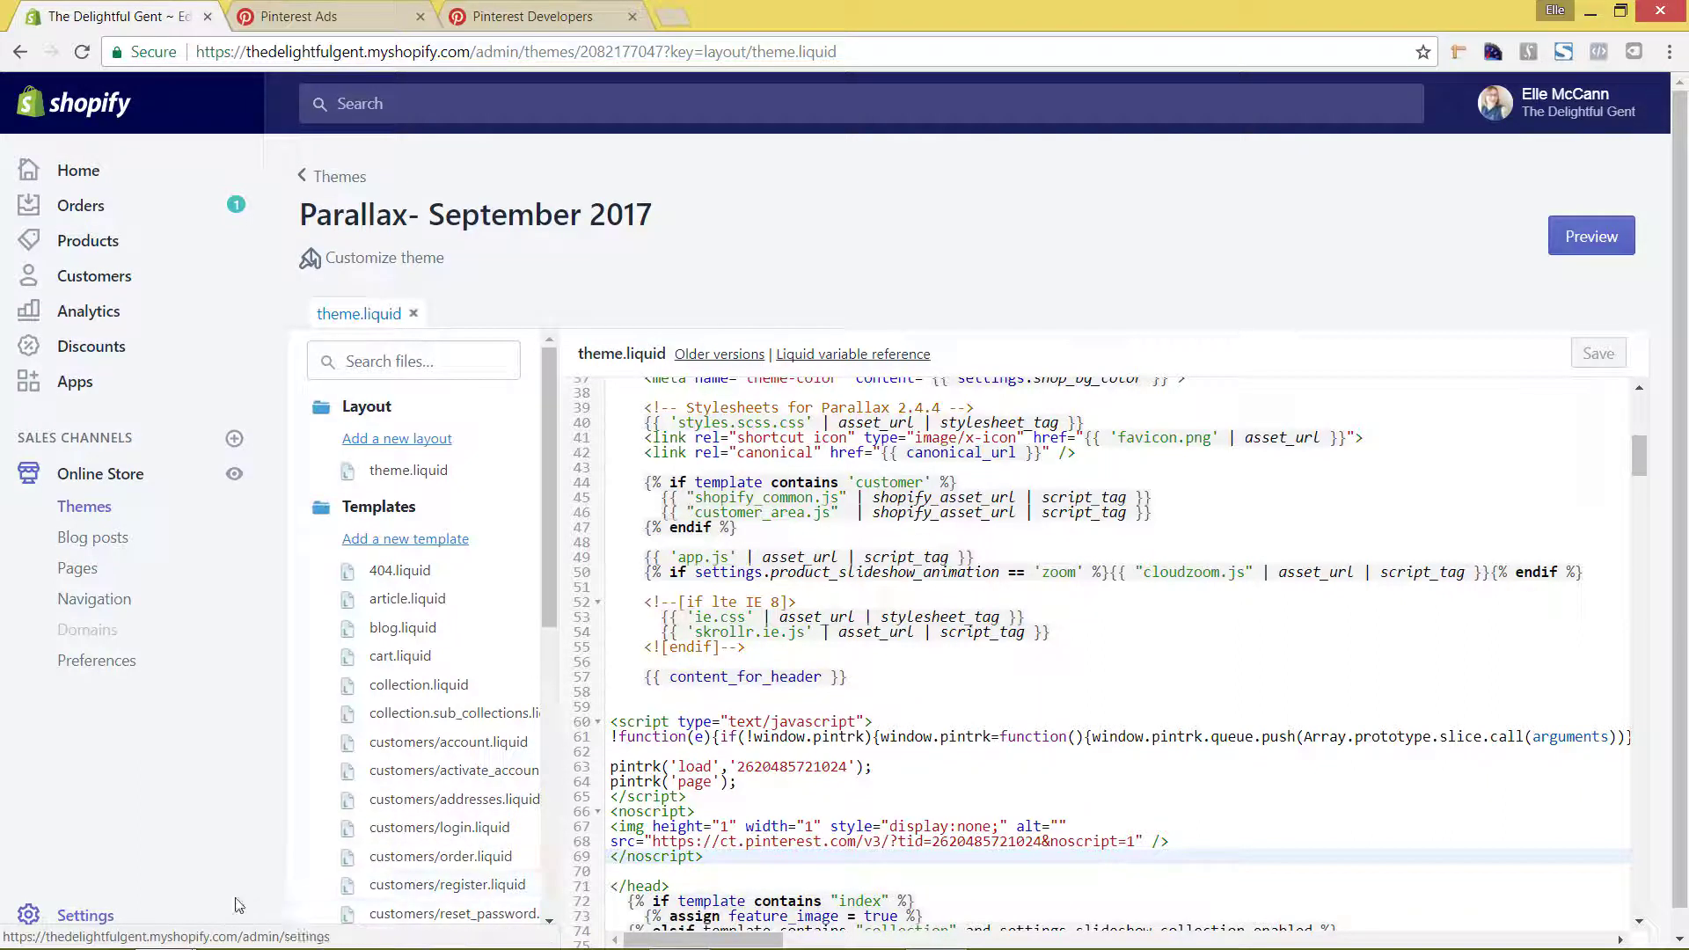
Open Settings > Checkout and scroll to the empty Additional scripts box for the order status page.
click(106, 914)
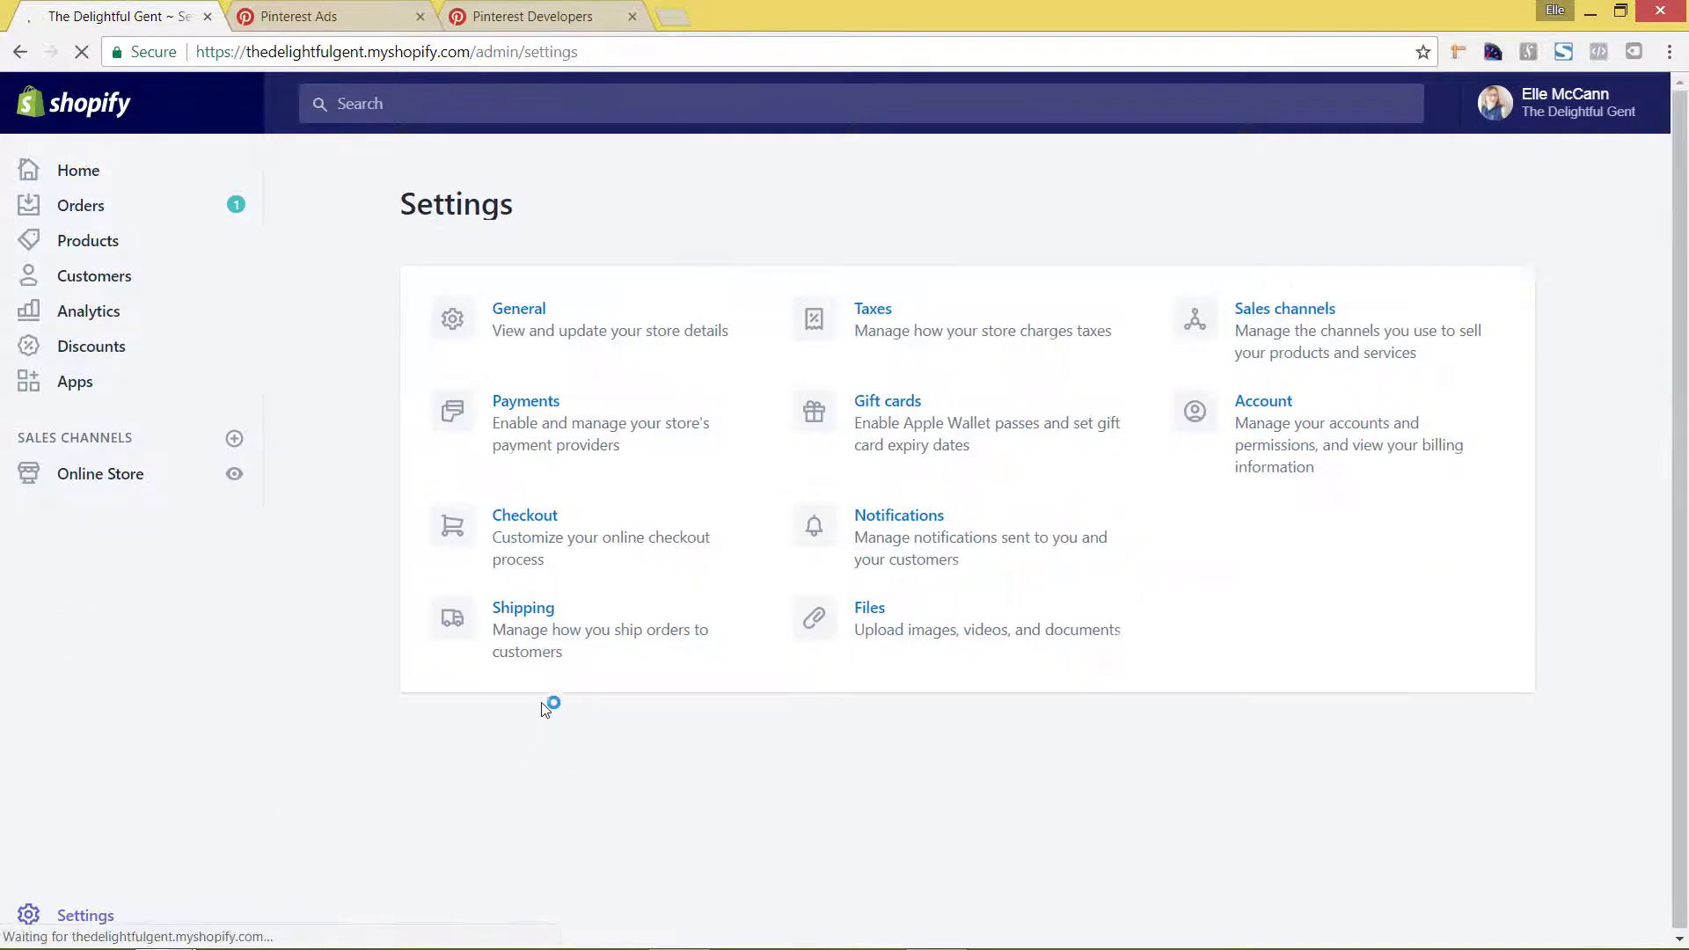
click(613, 527)
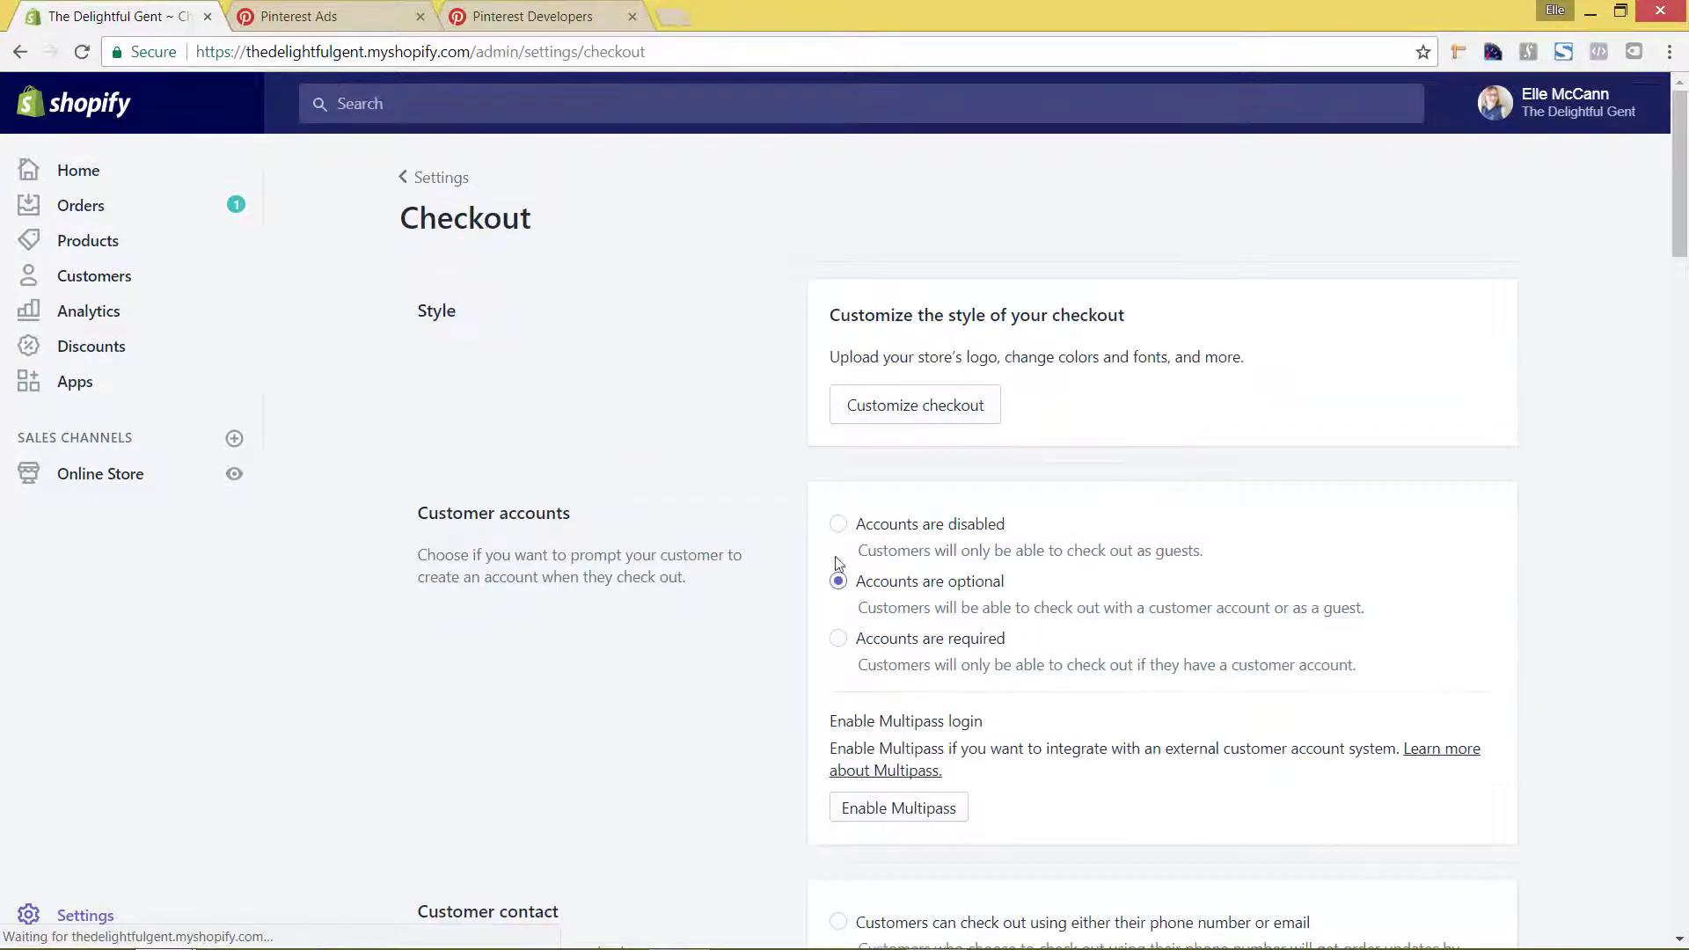
scroll(1075, 601, down, 15)
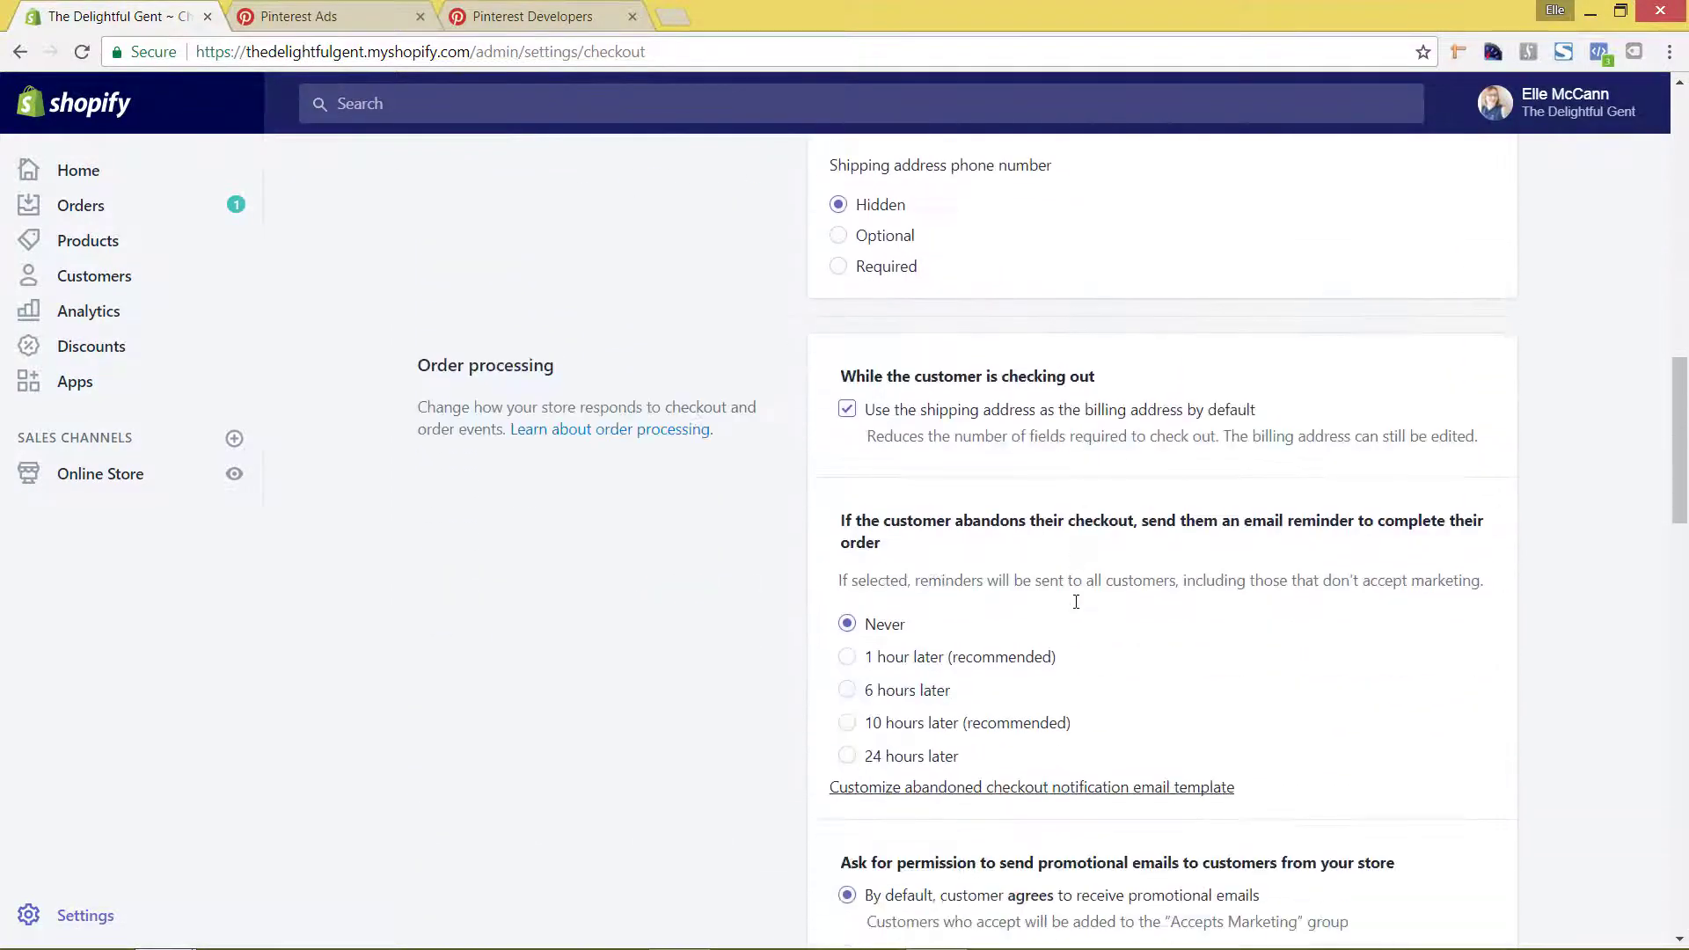
scroll(1078, 608, down, 9)
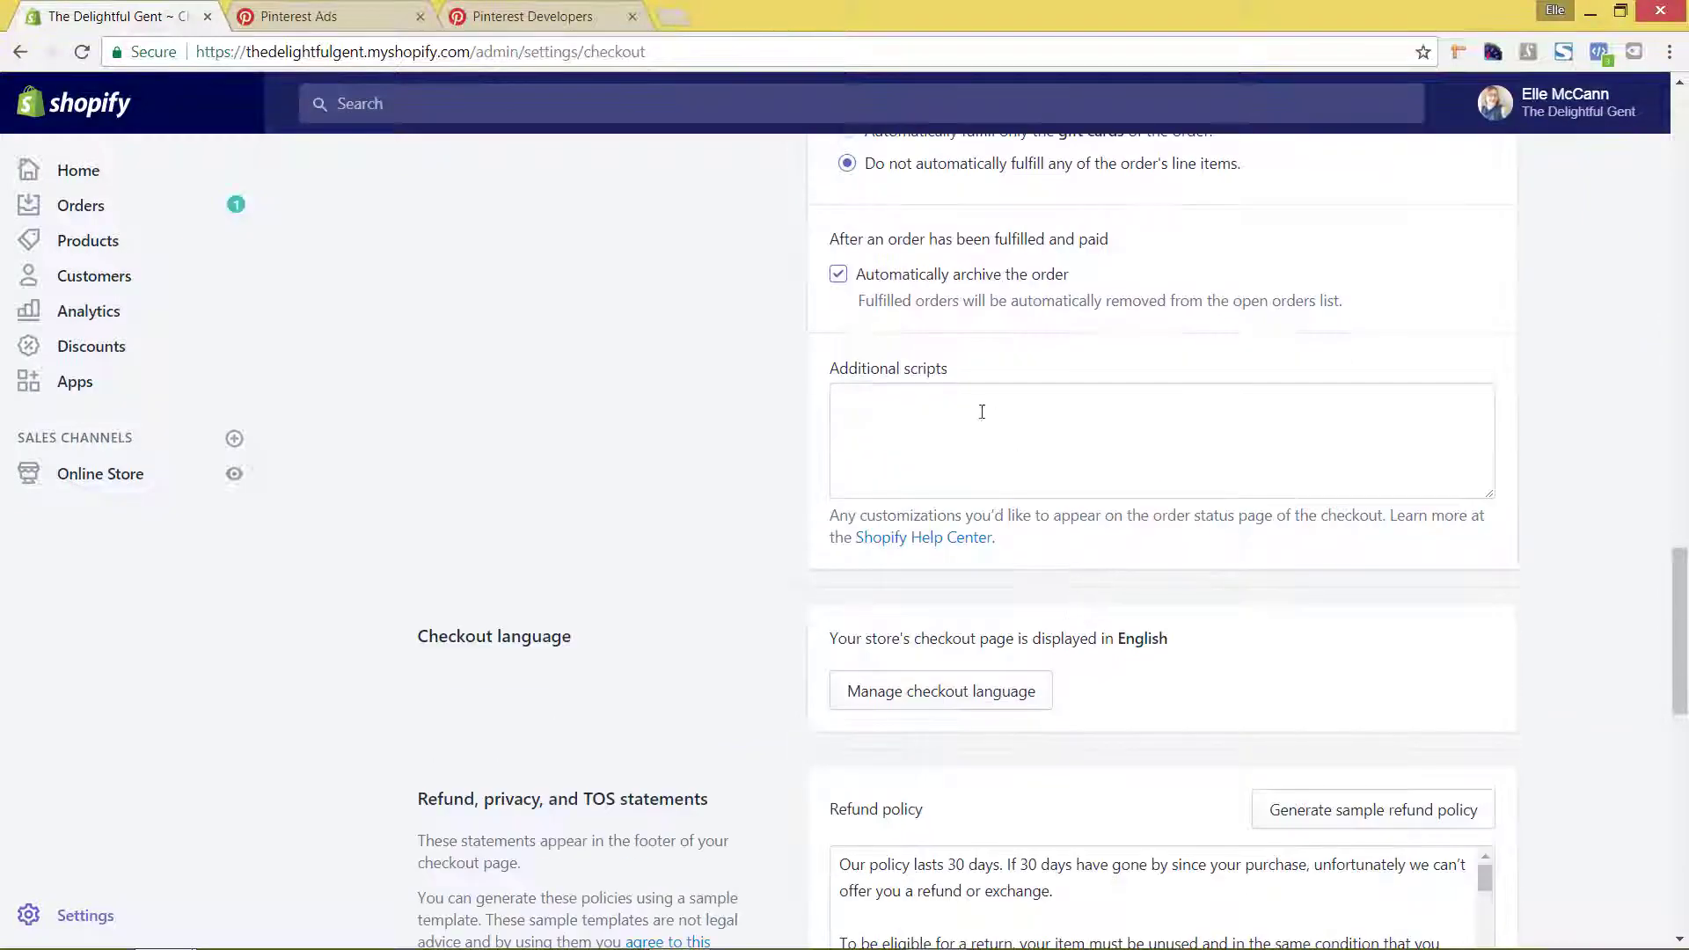
scroll(686, 479, up, 12)
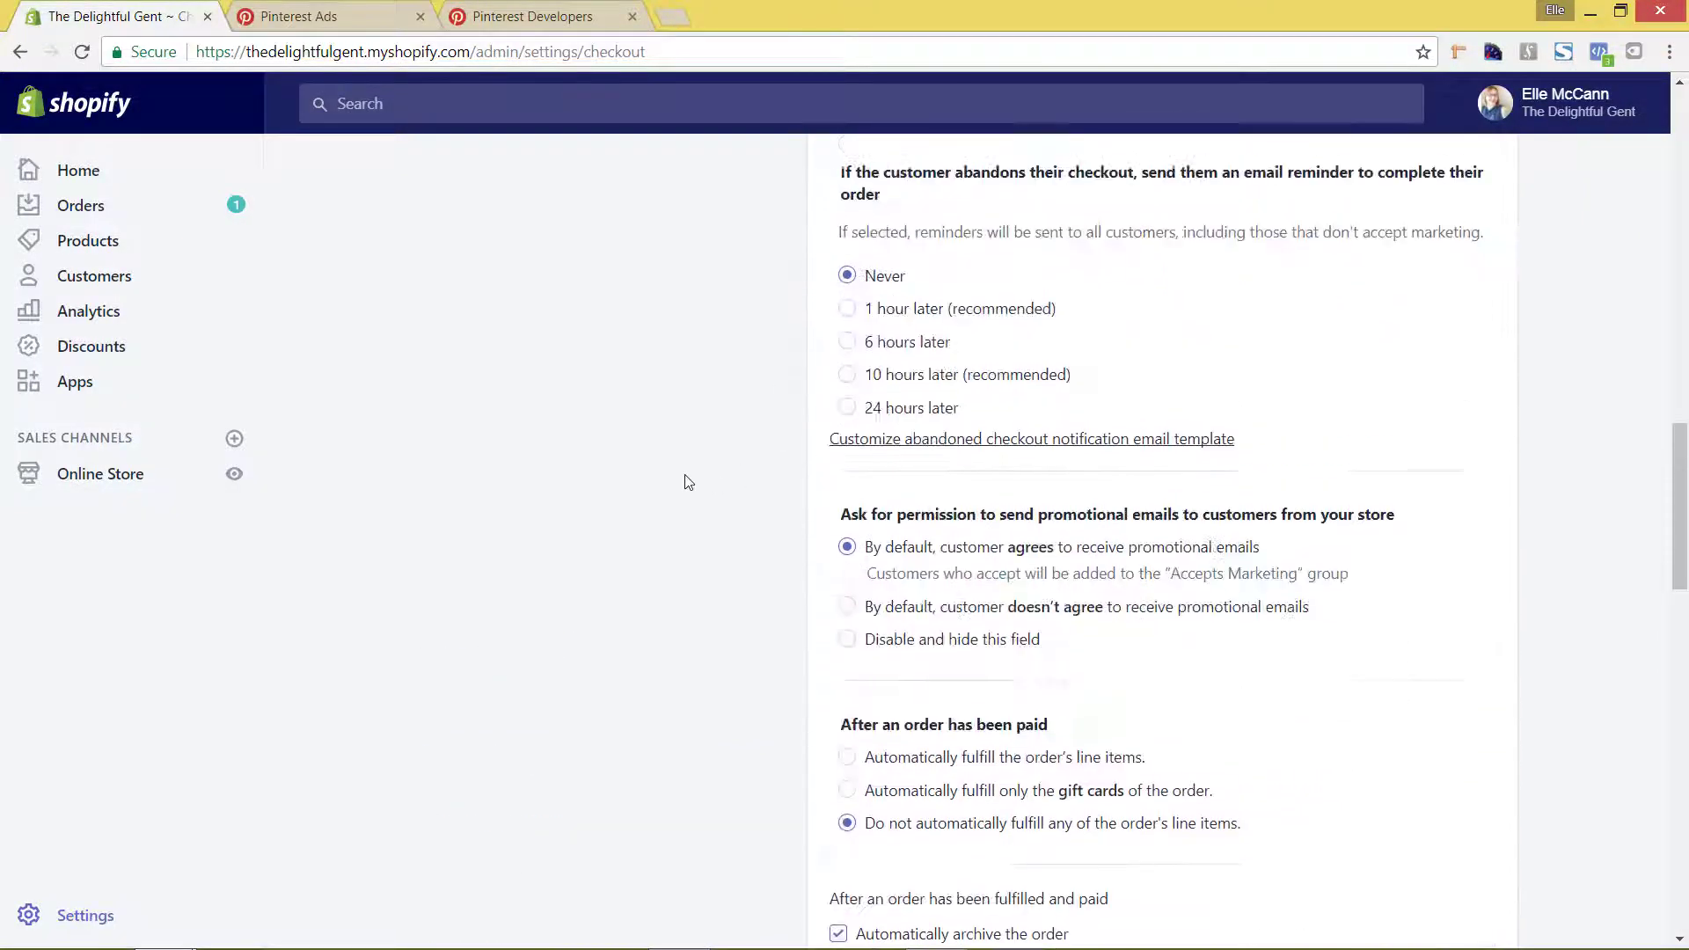
scroll(686, 479, down, 10)
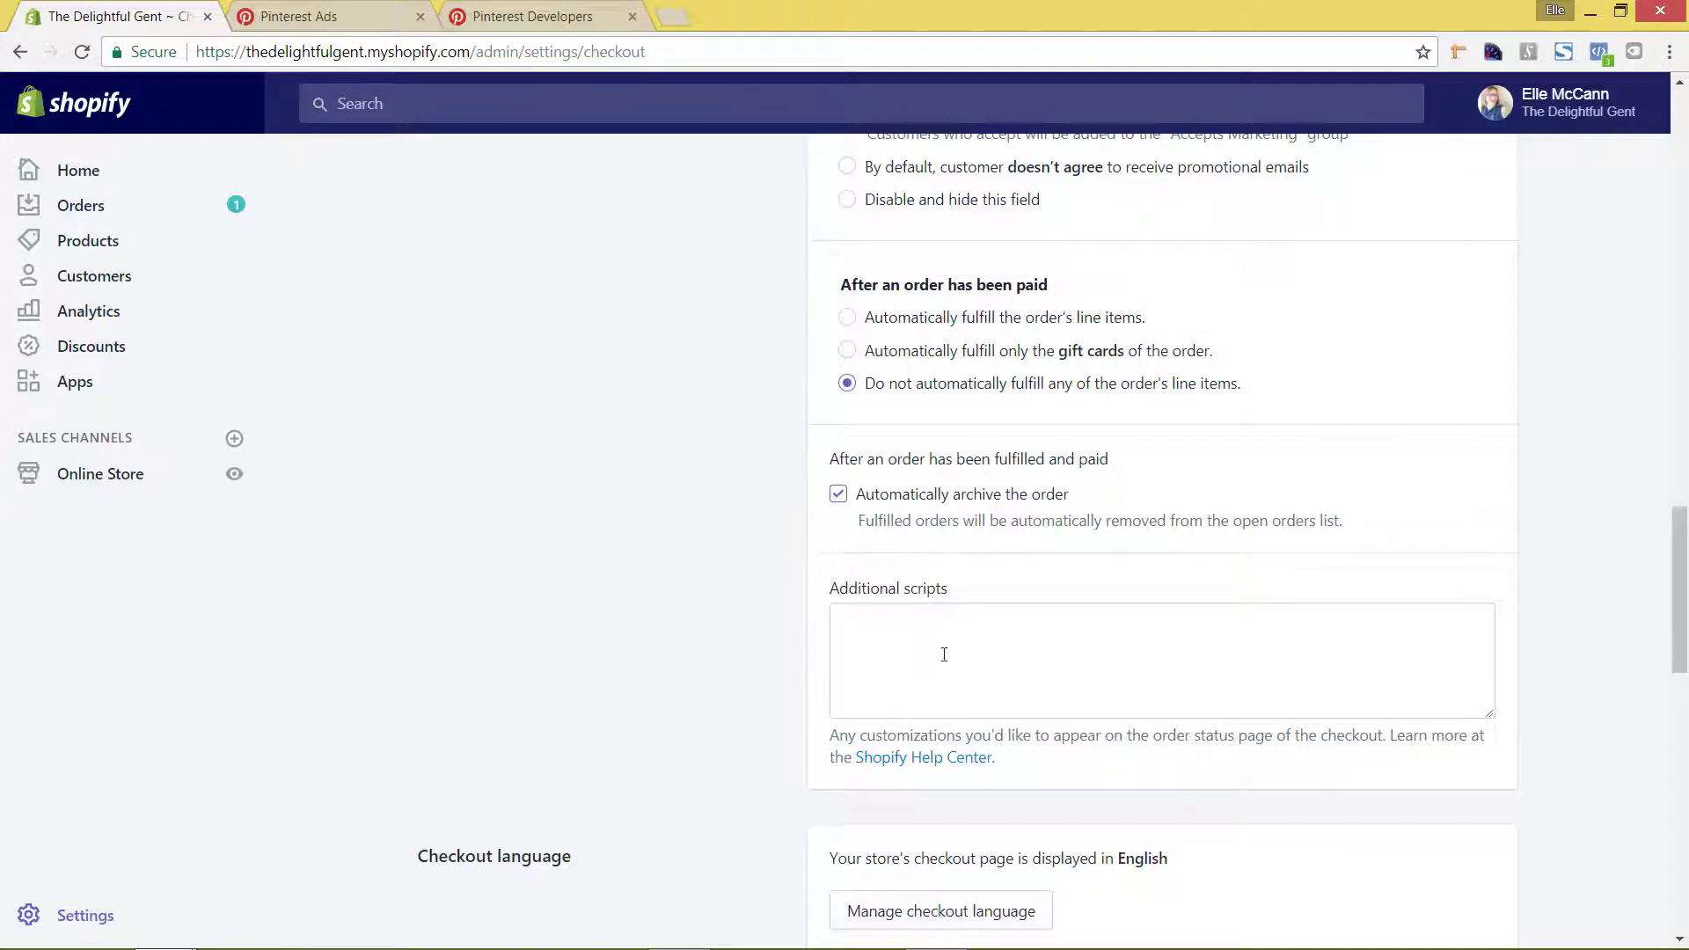
Back in Pinterest Ads, highlight the Checkout event code pintrk('track', 'checkout');.
click(366, 18)
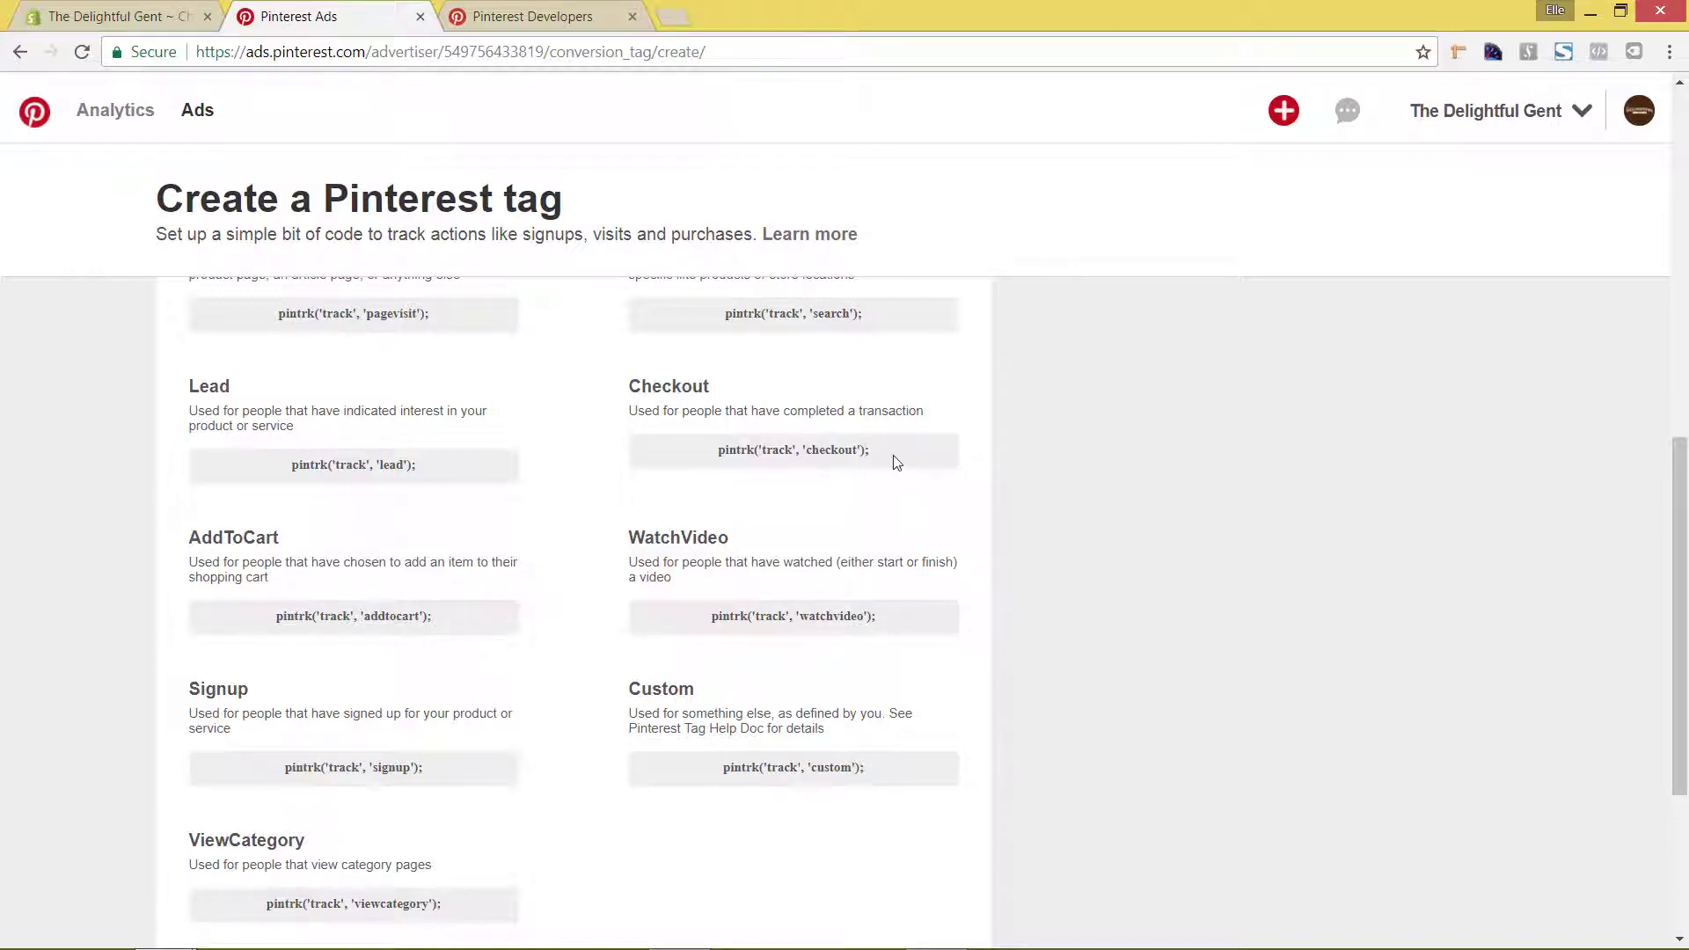
drag(895, 462, 716, 454)
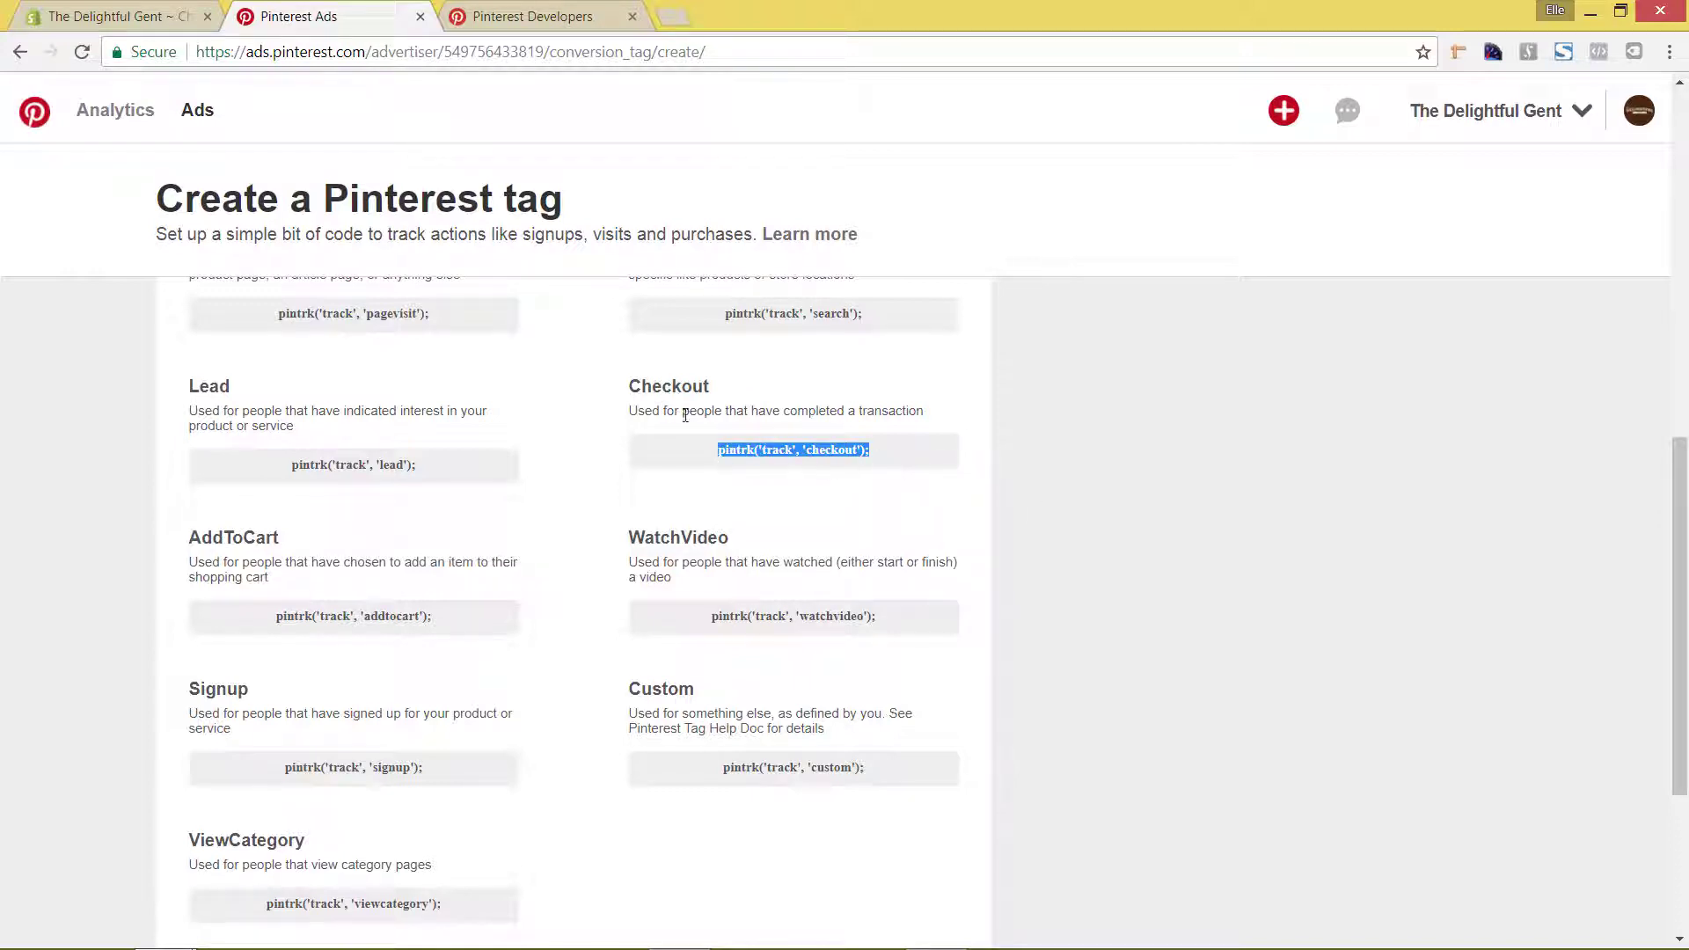
click(1087, 509)
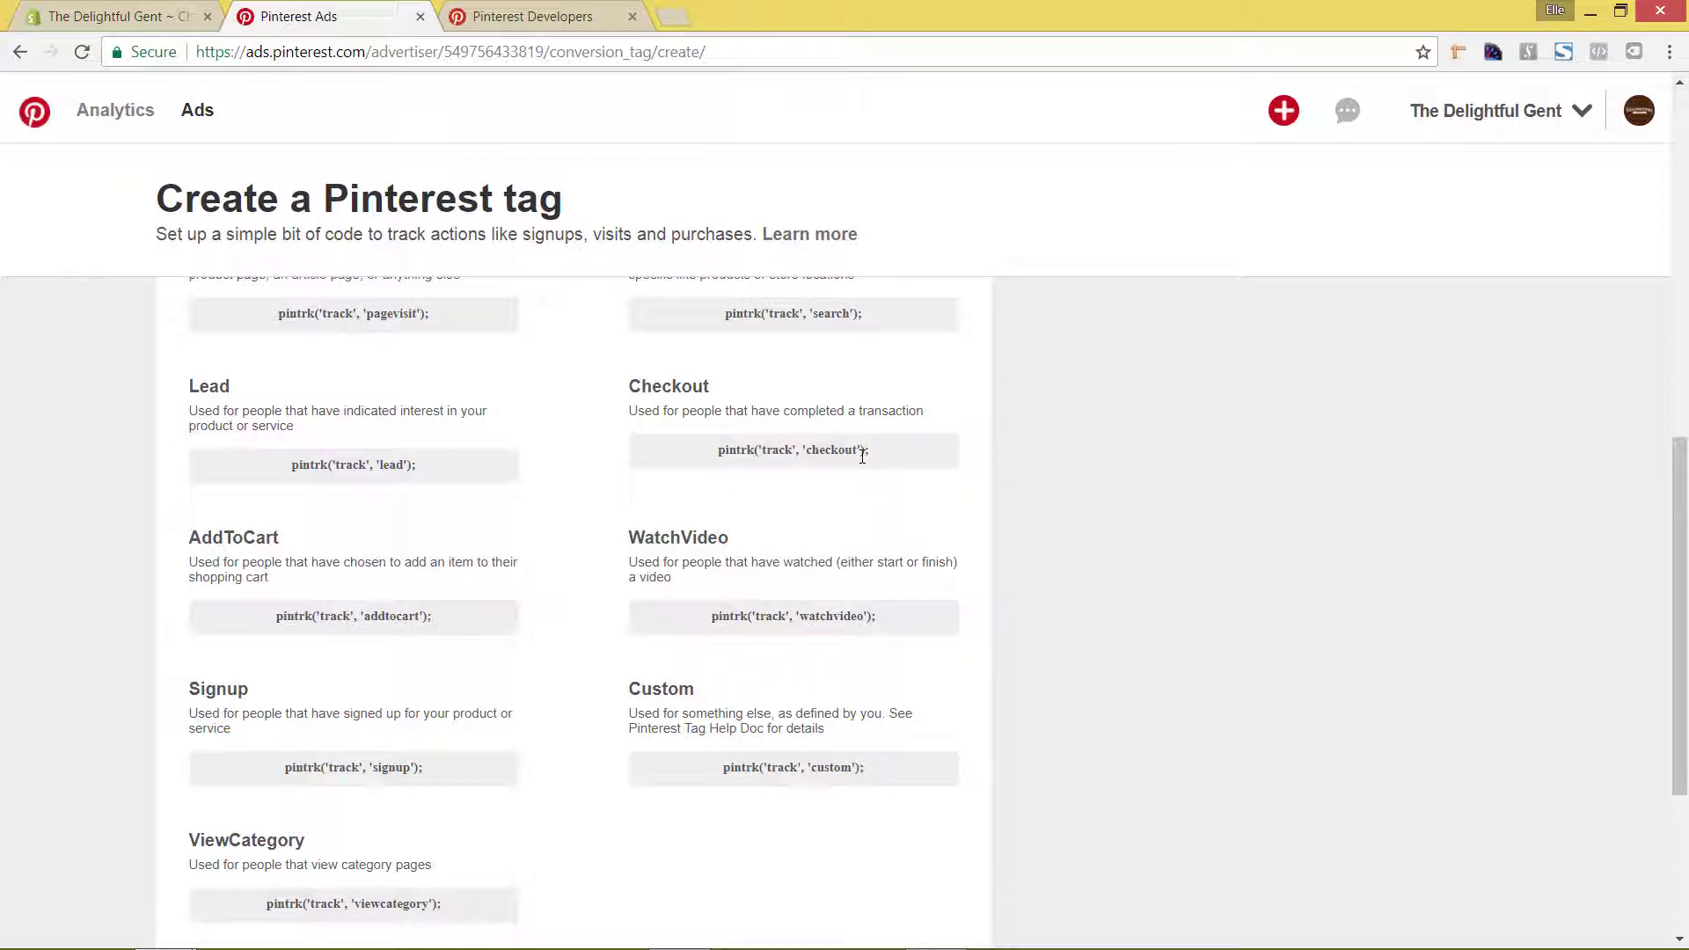
In Pinterest Developers docs, select the full Event code template with checkout script and noscript image.
click(558, 24)
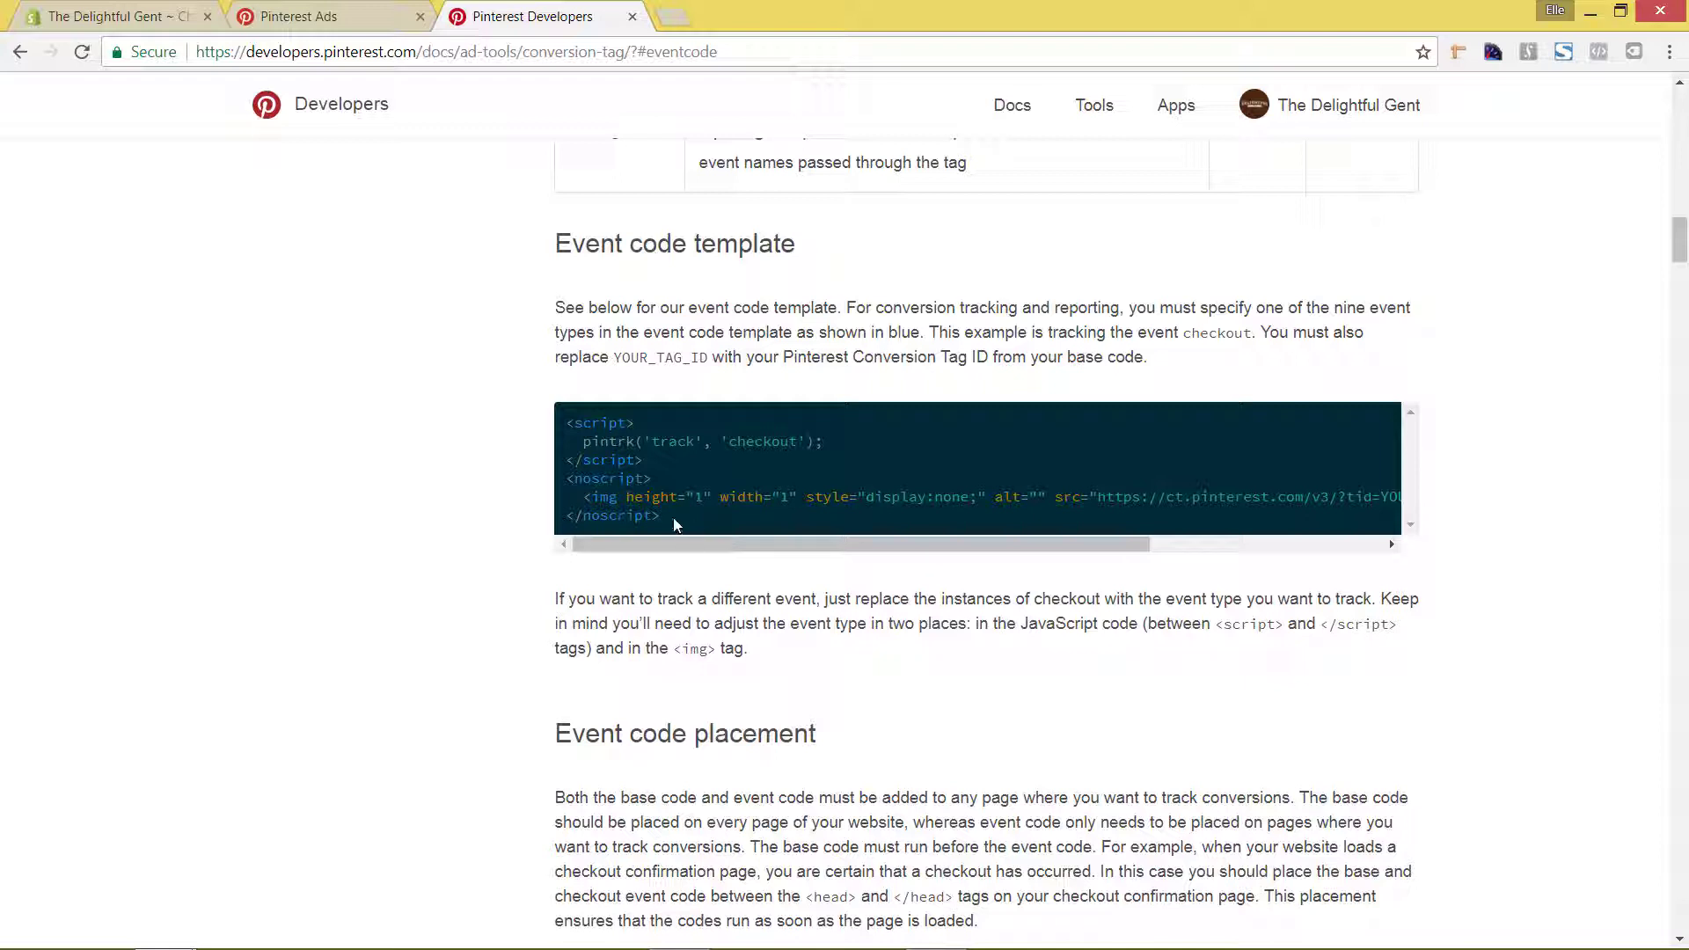
drag(672, 517, 563, 430)
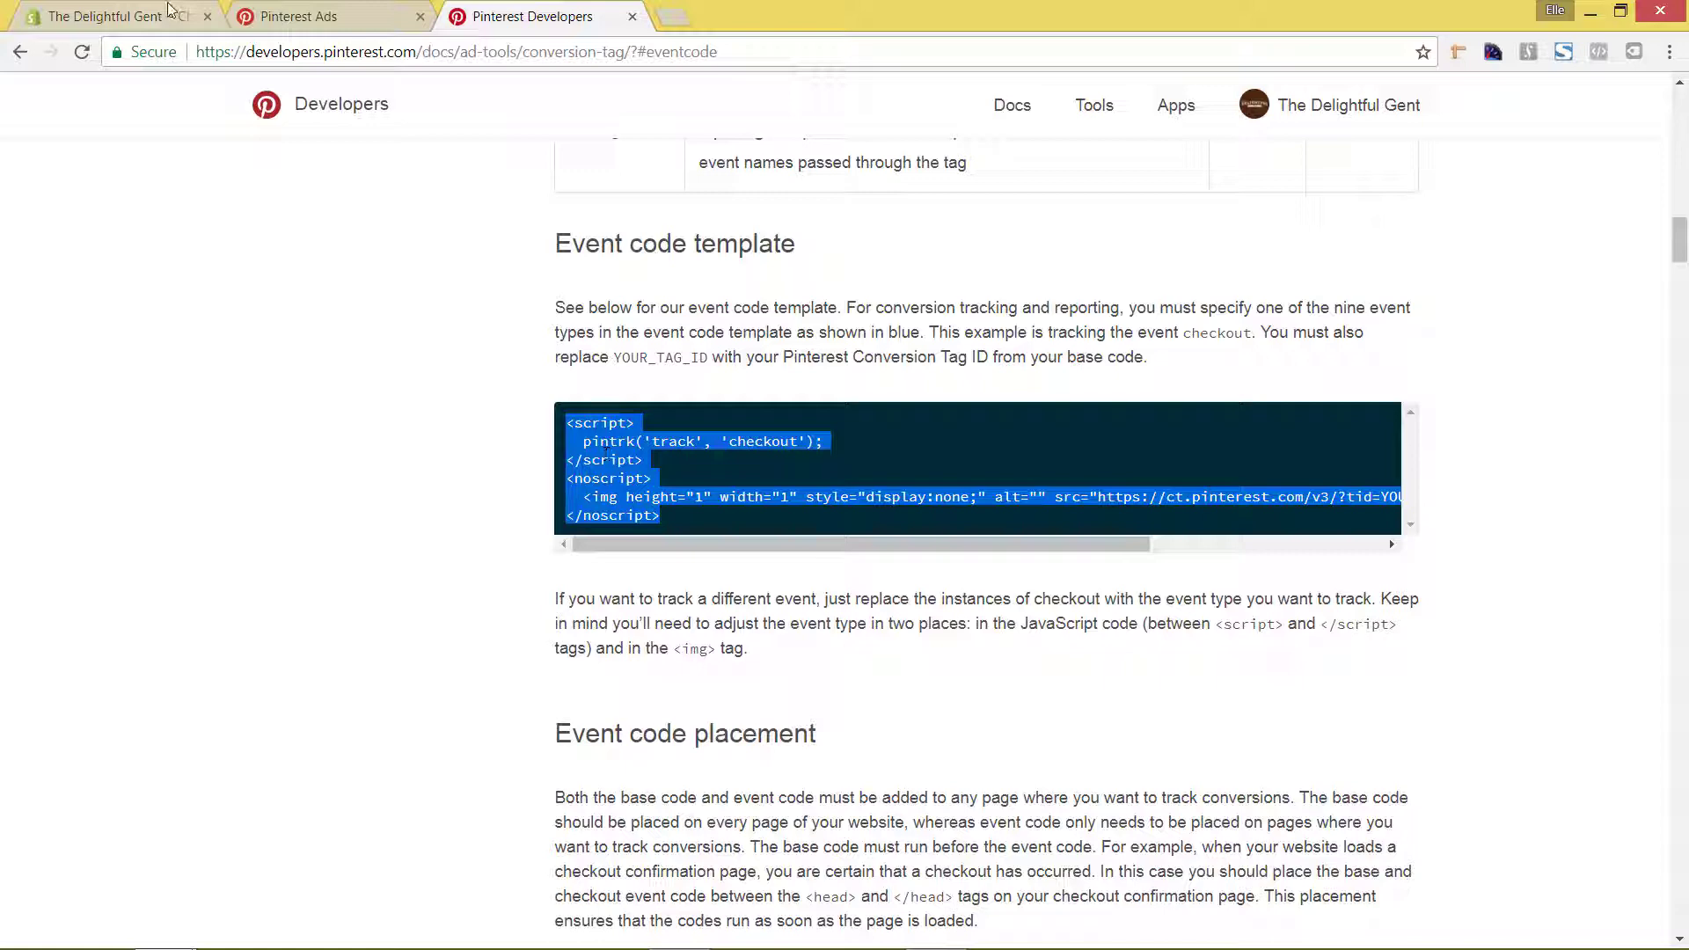
Paste the checkout event snippet into Additional scripts, enlarge the box, and select YOUR_TAG_ID.
click(121, 18)
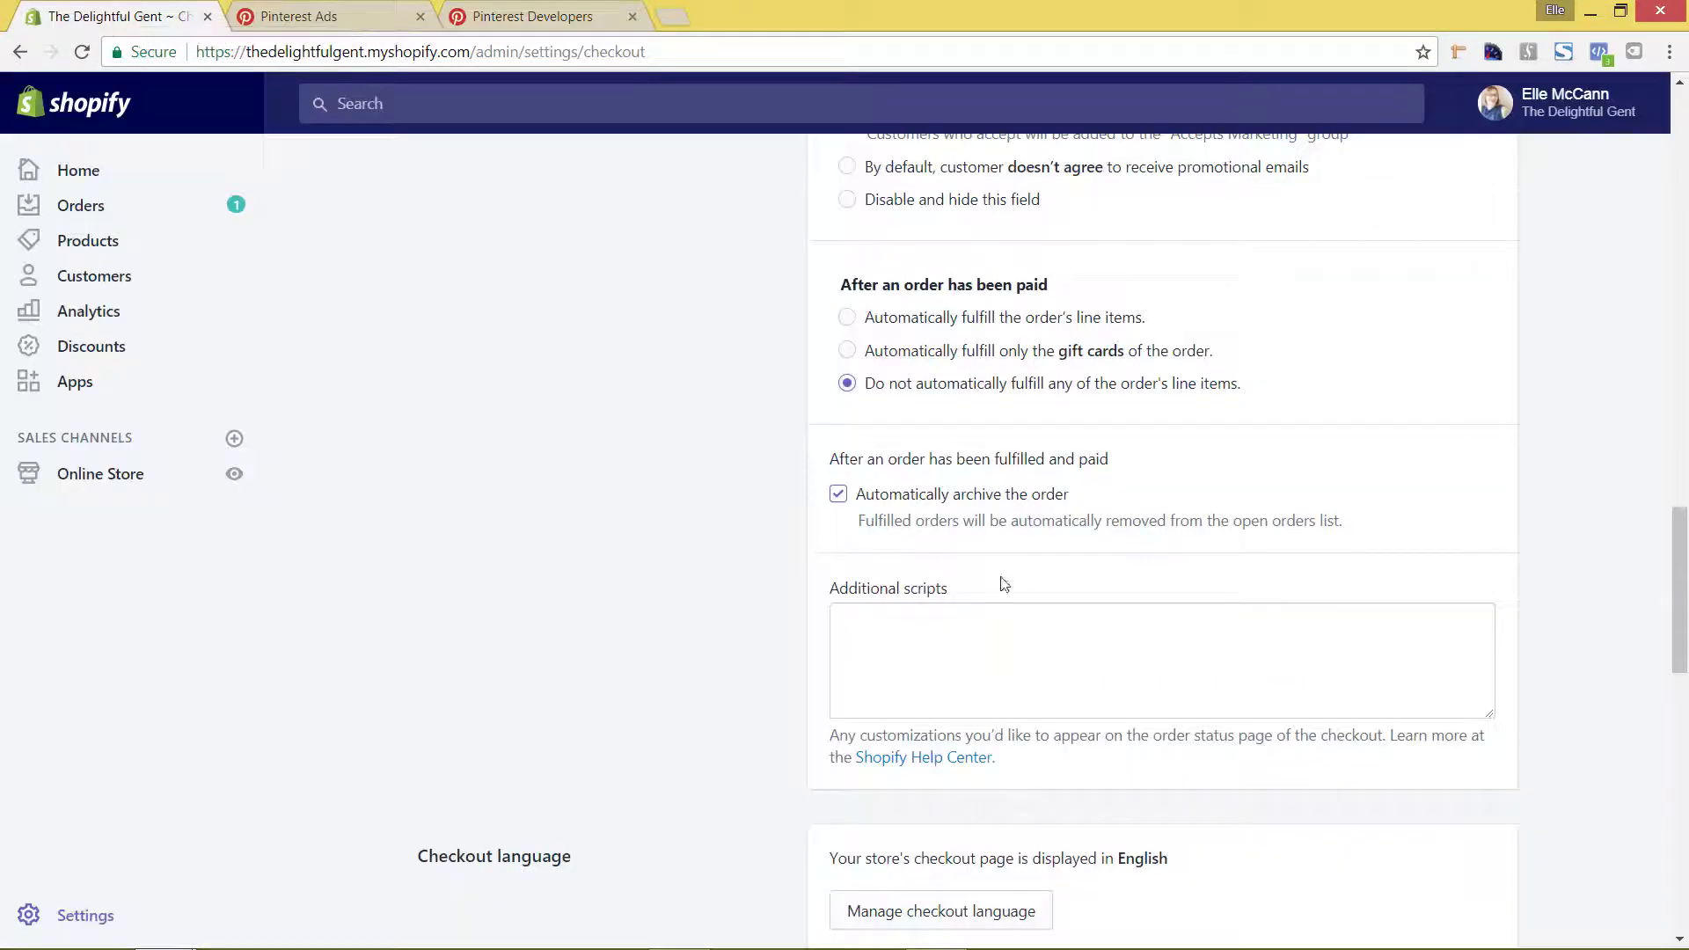
click(985, 649)
key(ctrl+v)
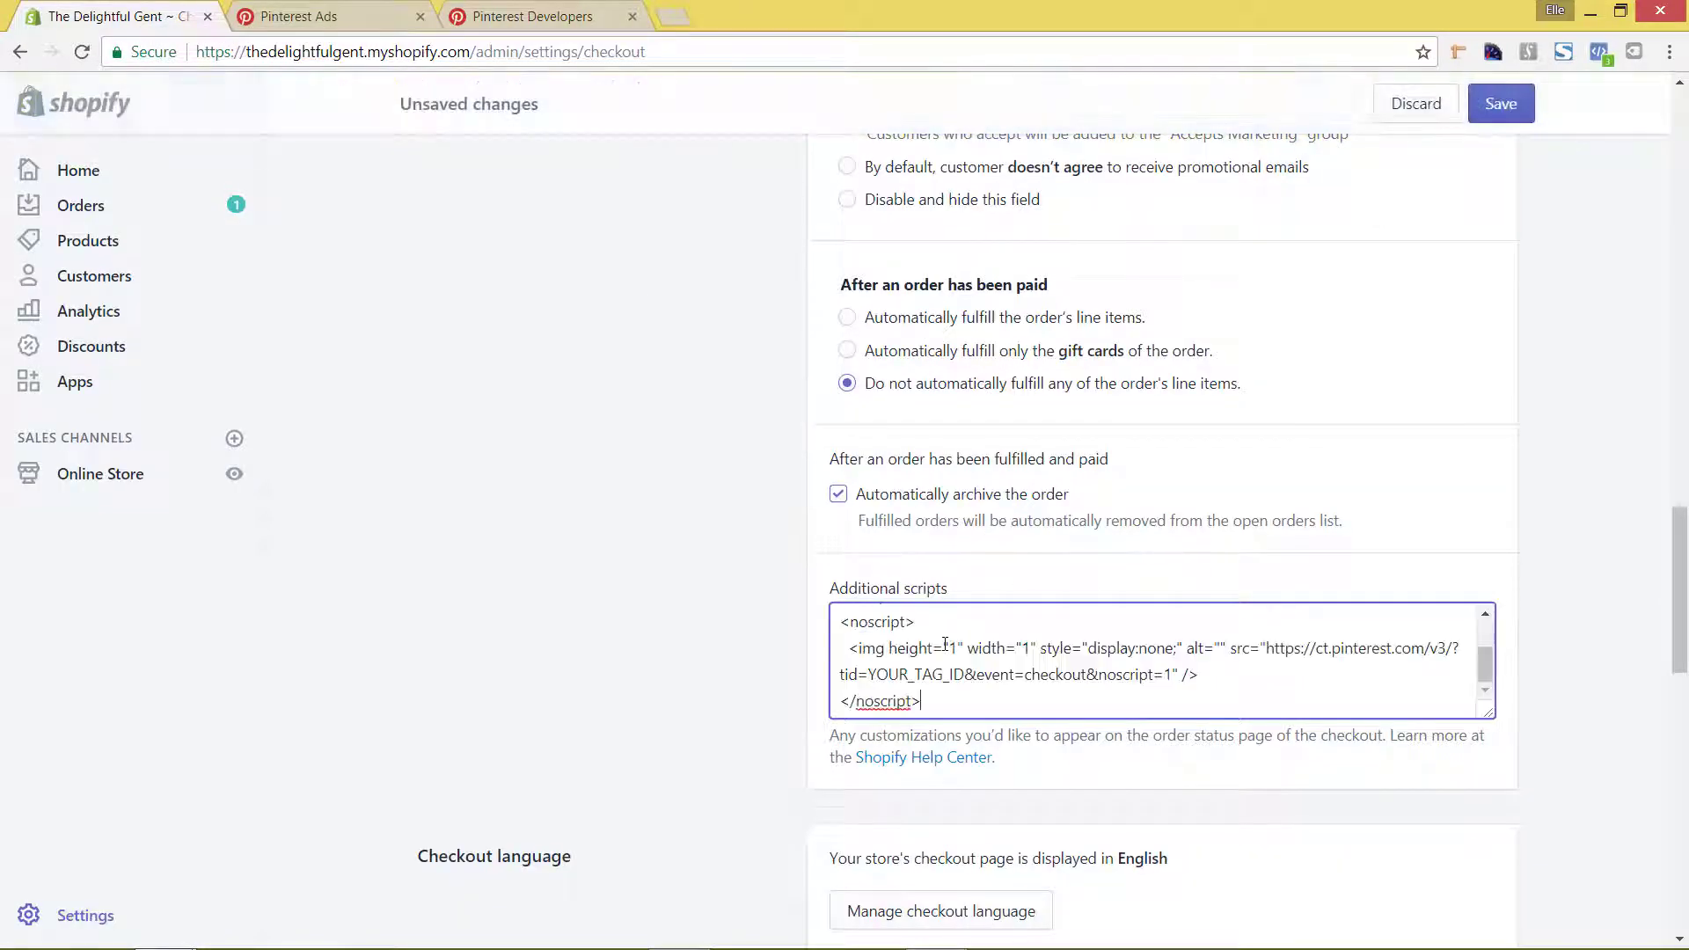
drag(1485, 714, 1487, 825)
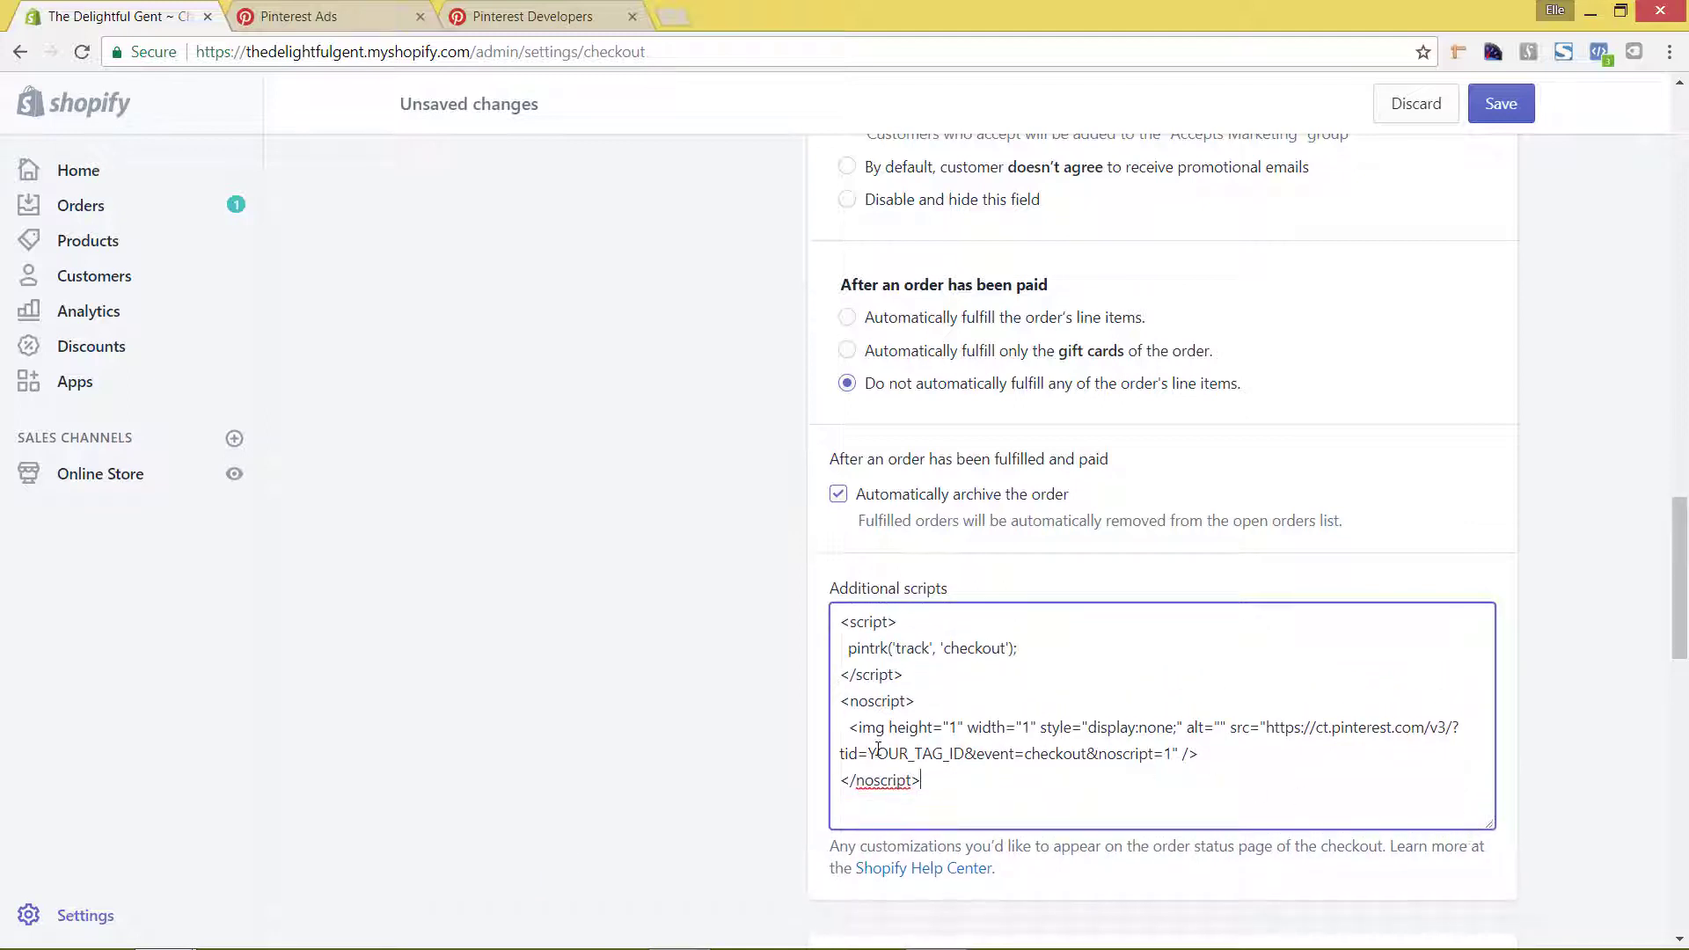
drag(868, 754, 964, 761)
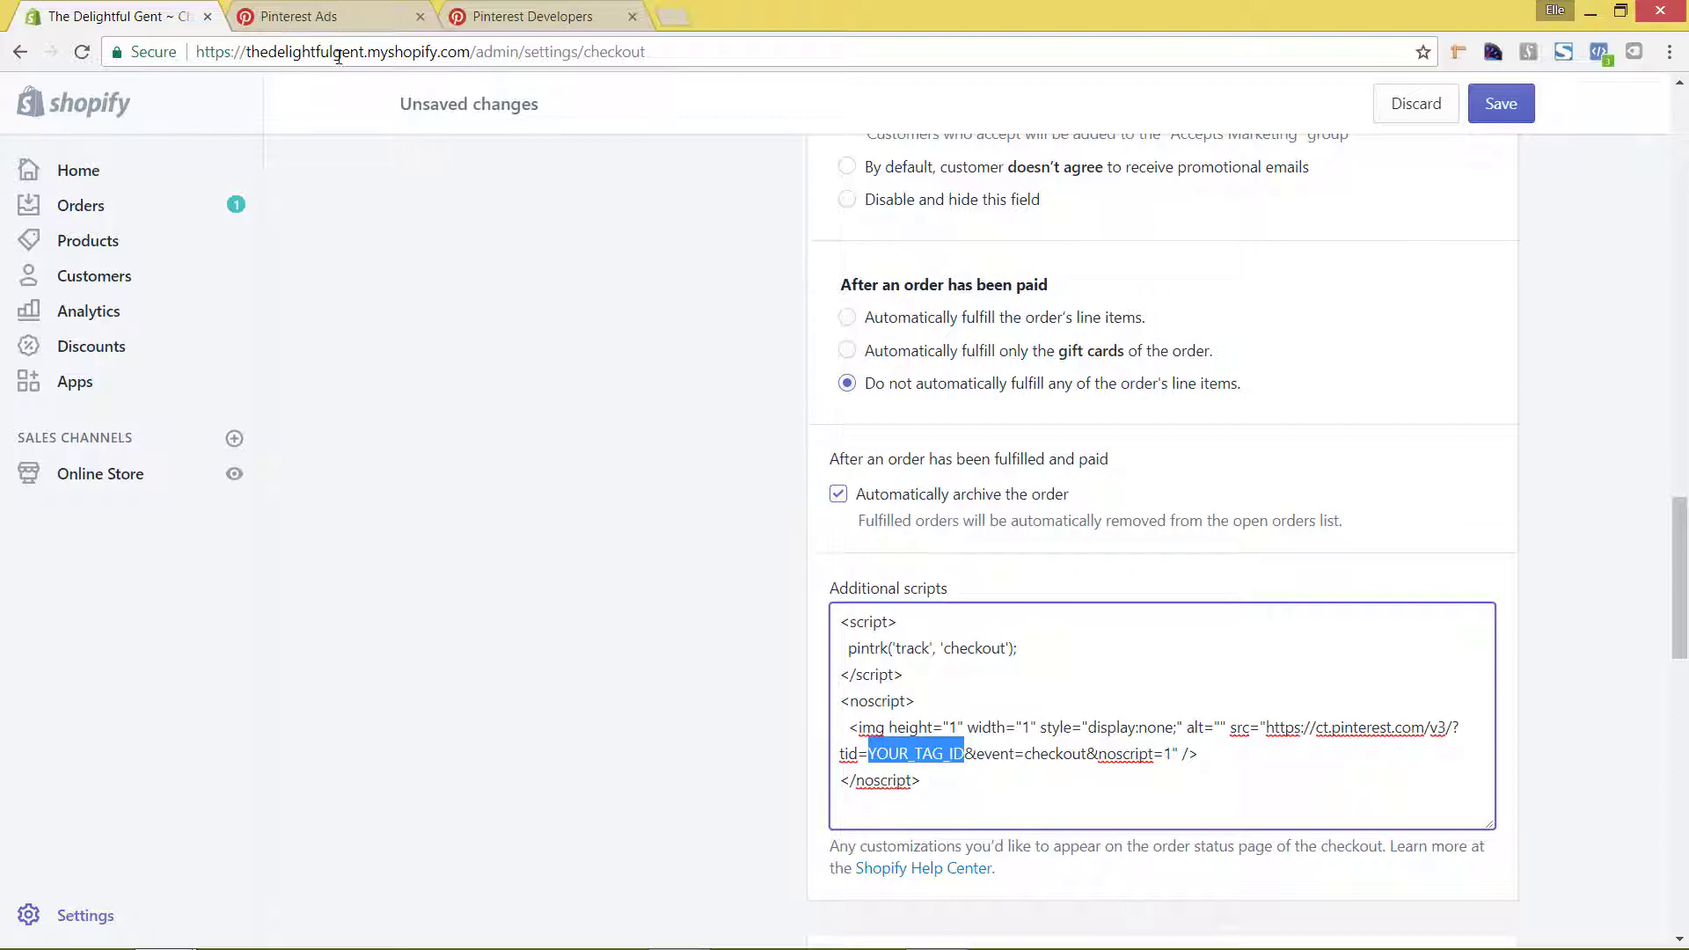
click(314, 24)
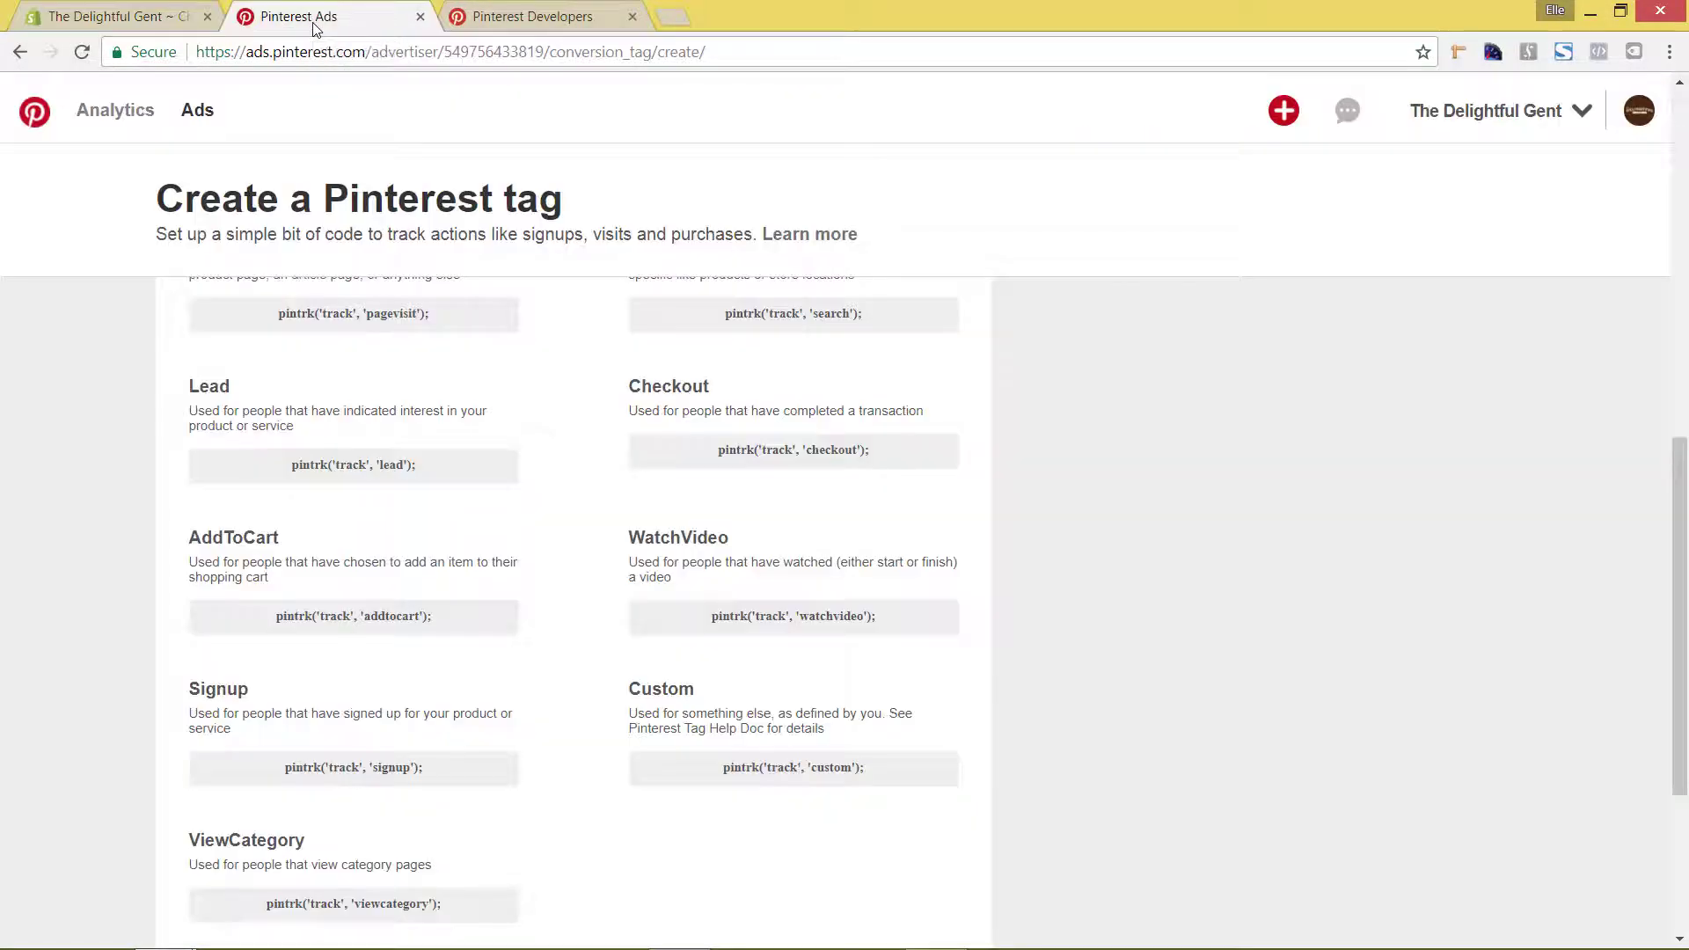
scroll(1255, 553, up, 8)
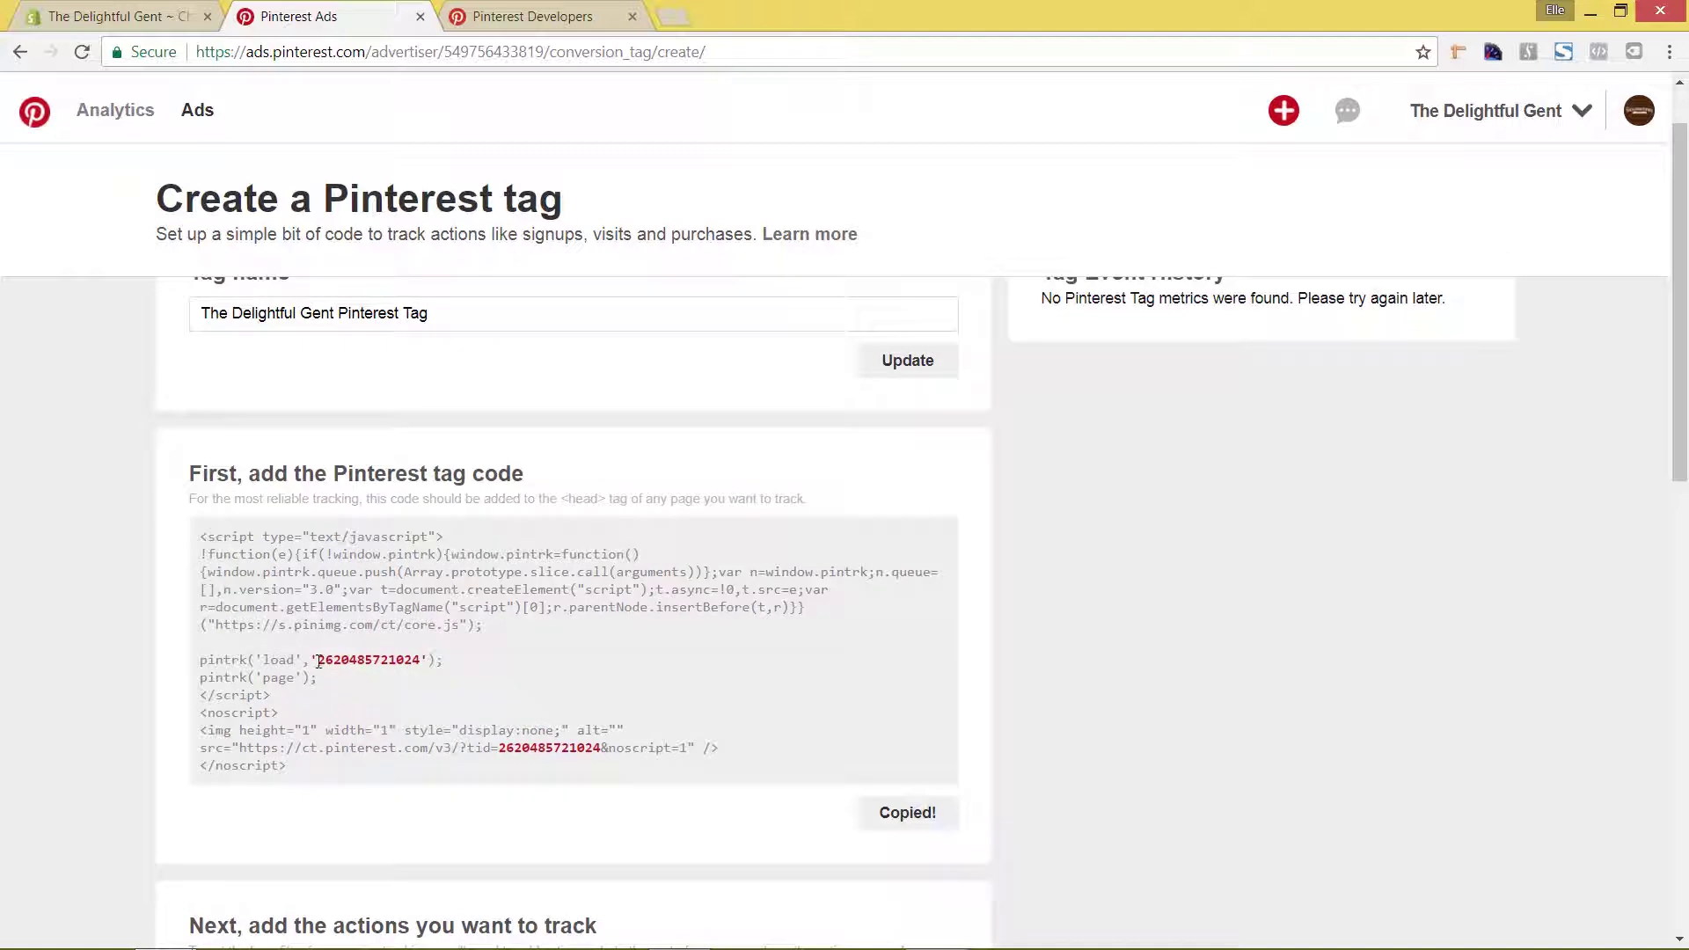
drag(319, 662, 424, 666)
key(ctrl+c)
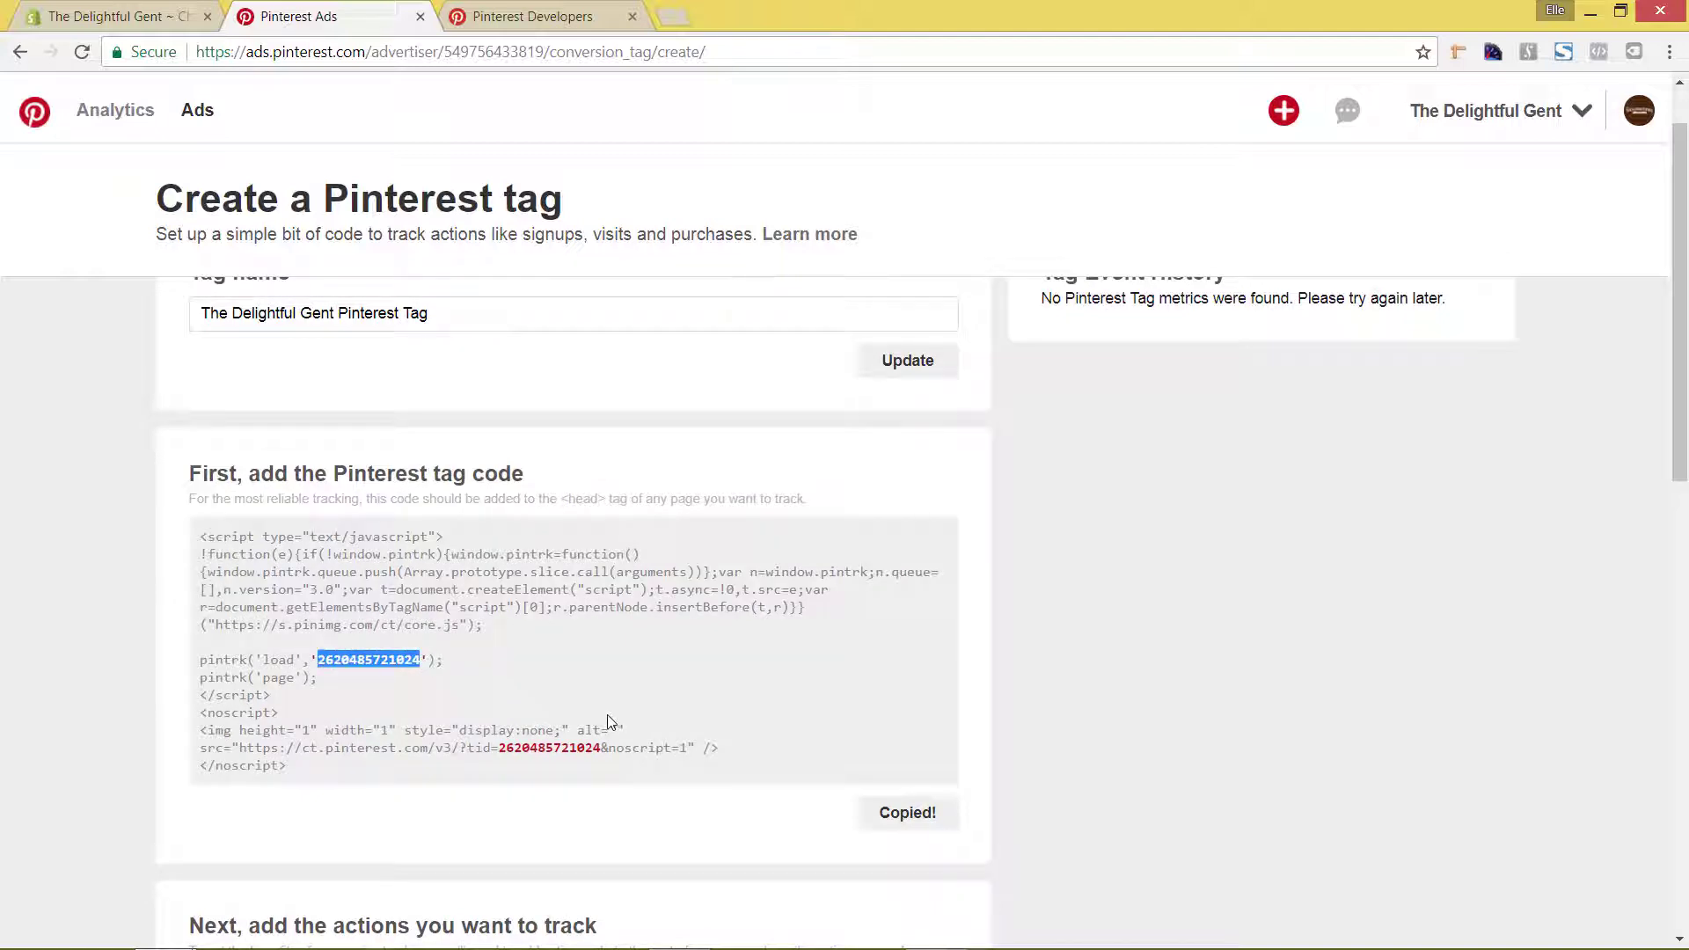
click(138, 19)
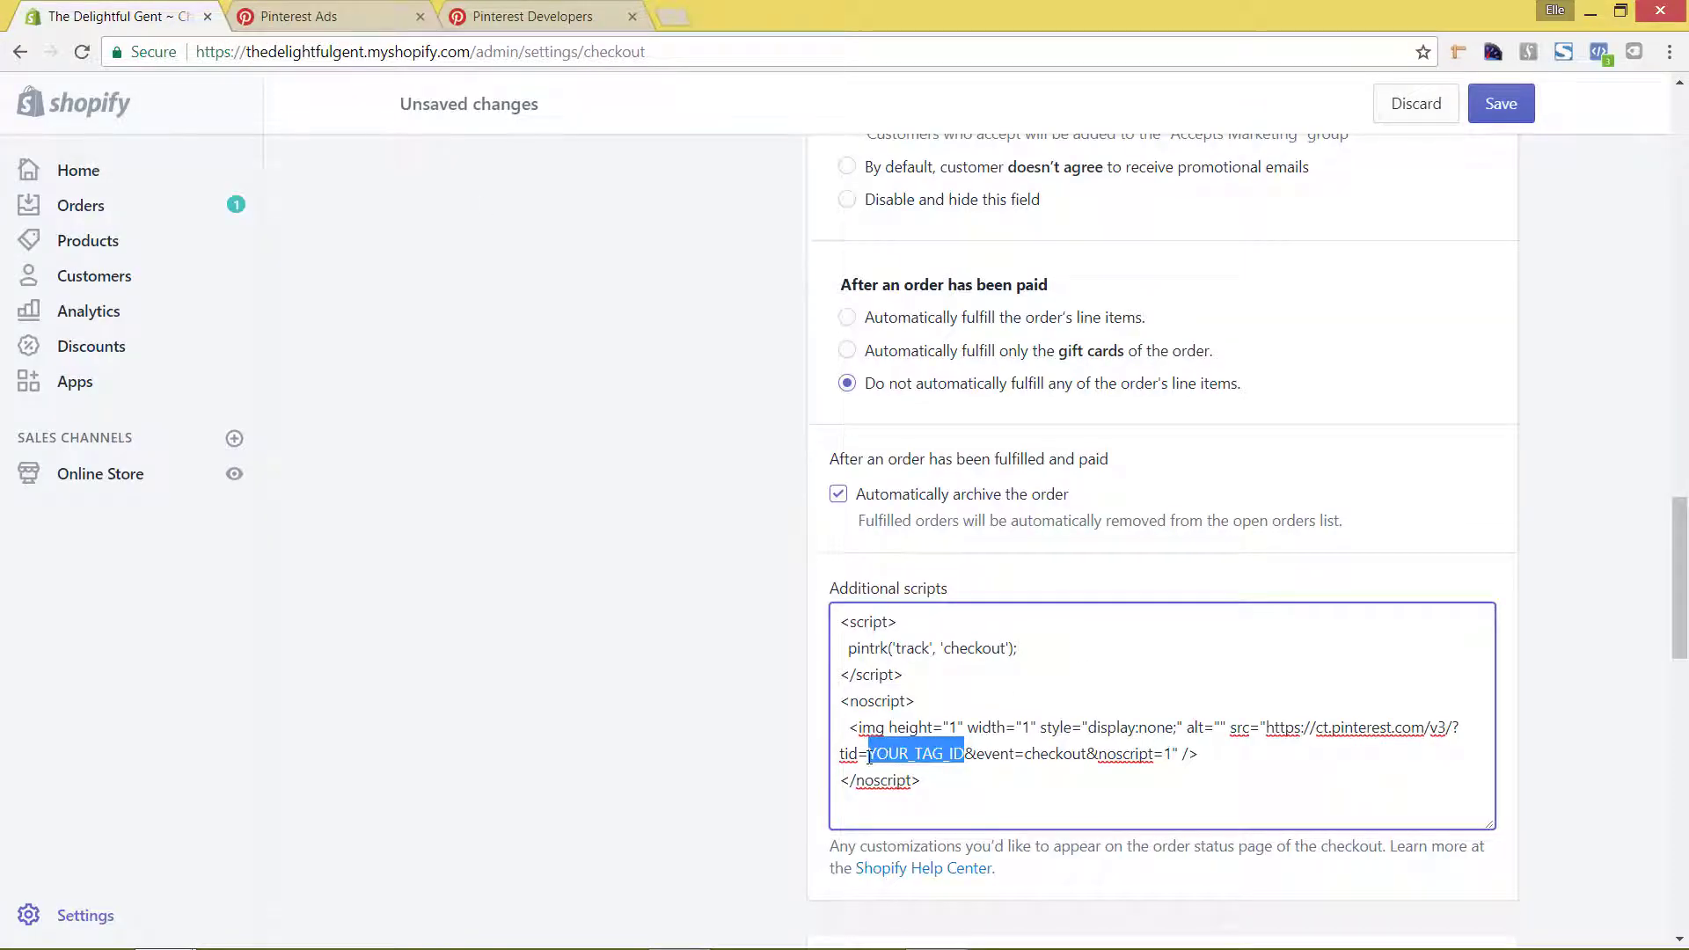
drag(869, 758, 963, 760)
key(ctrl+v)
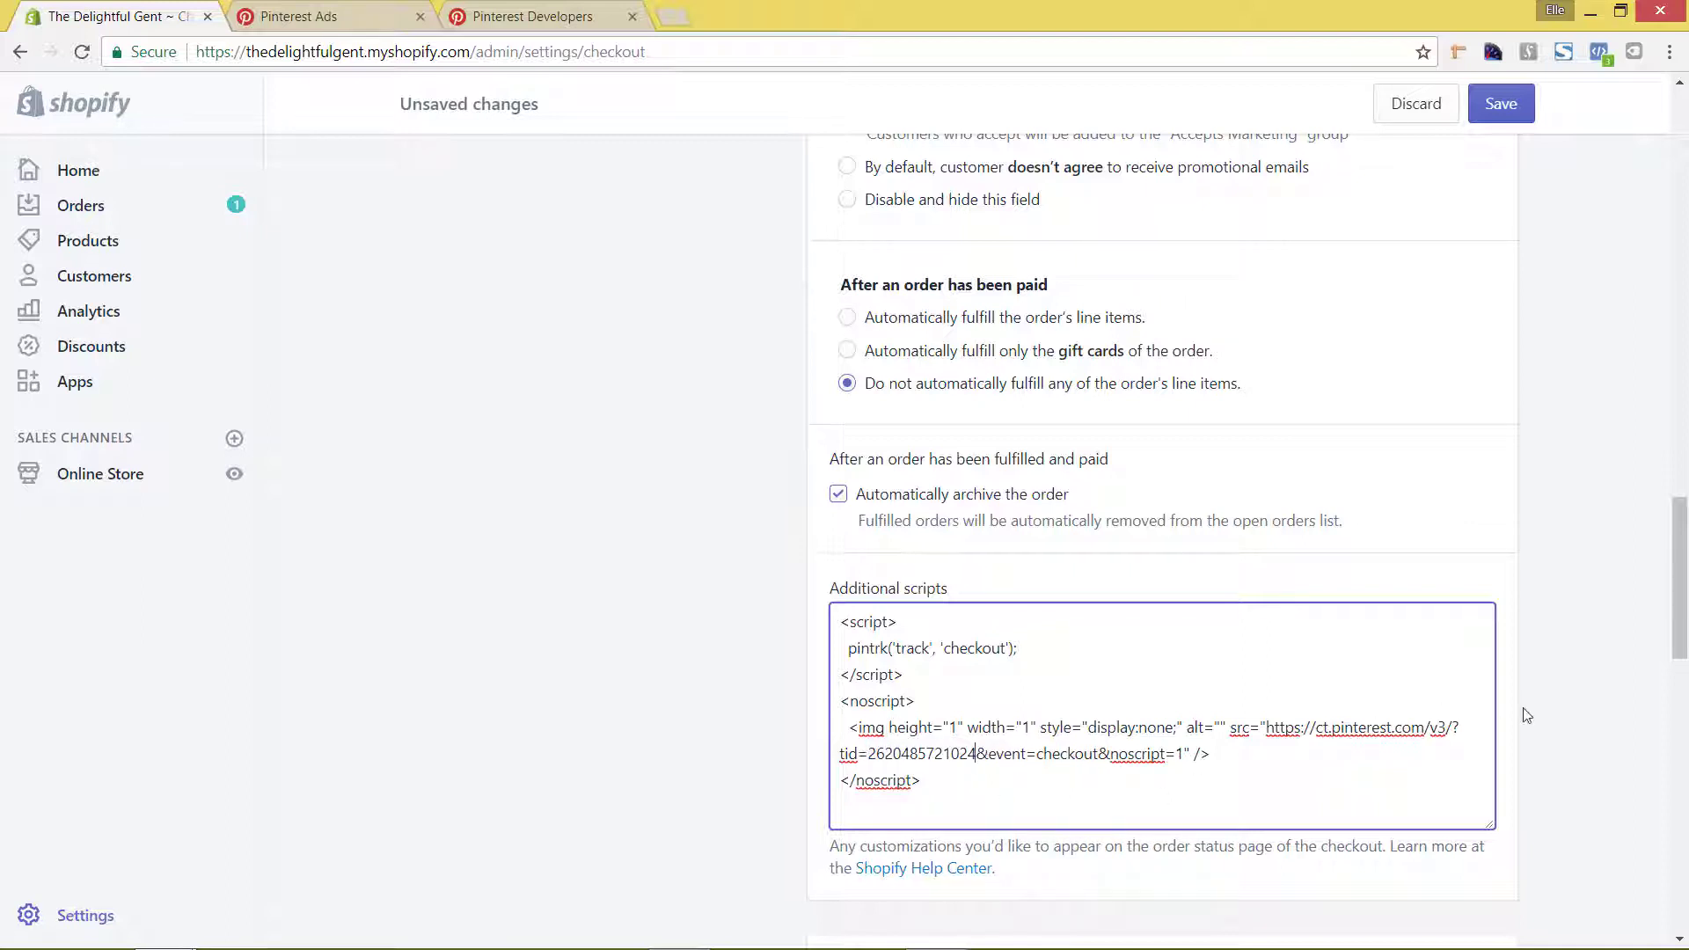
scroll(1569, 678, down, 1)
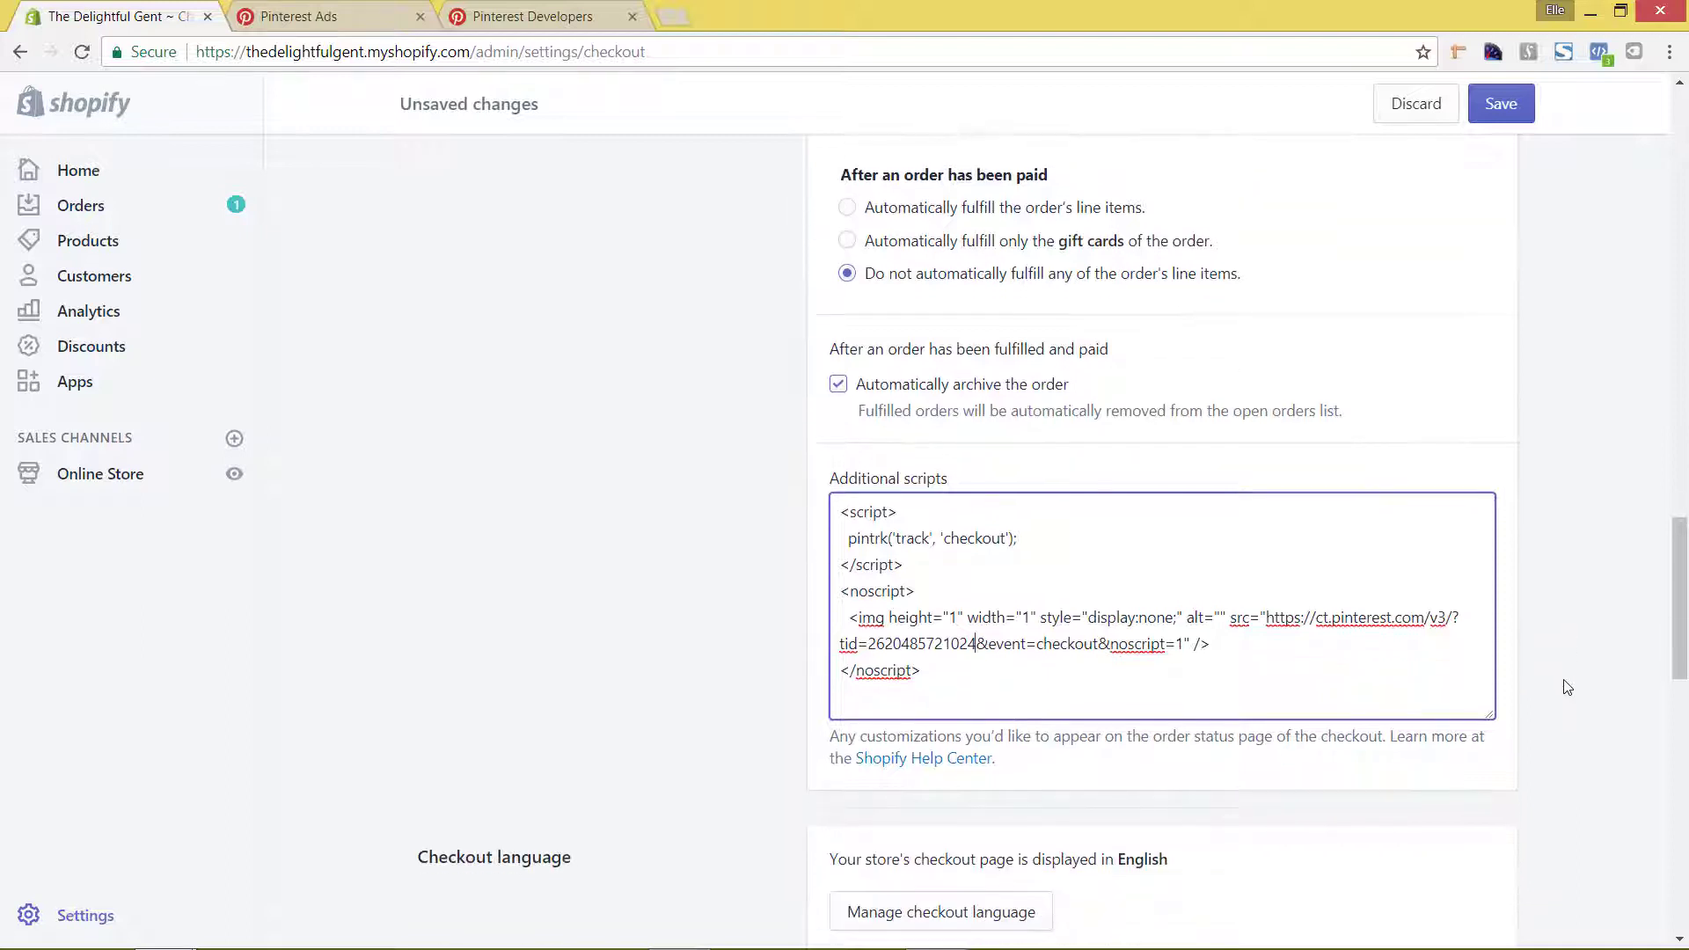
click(1500, 104)
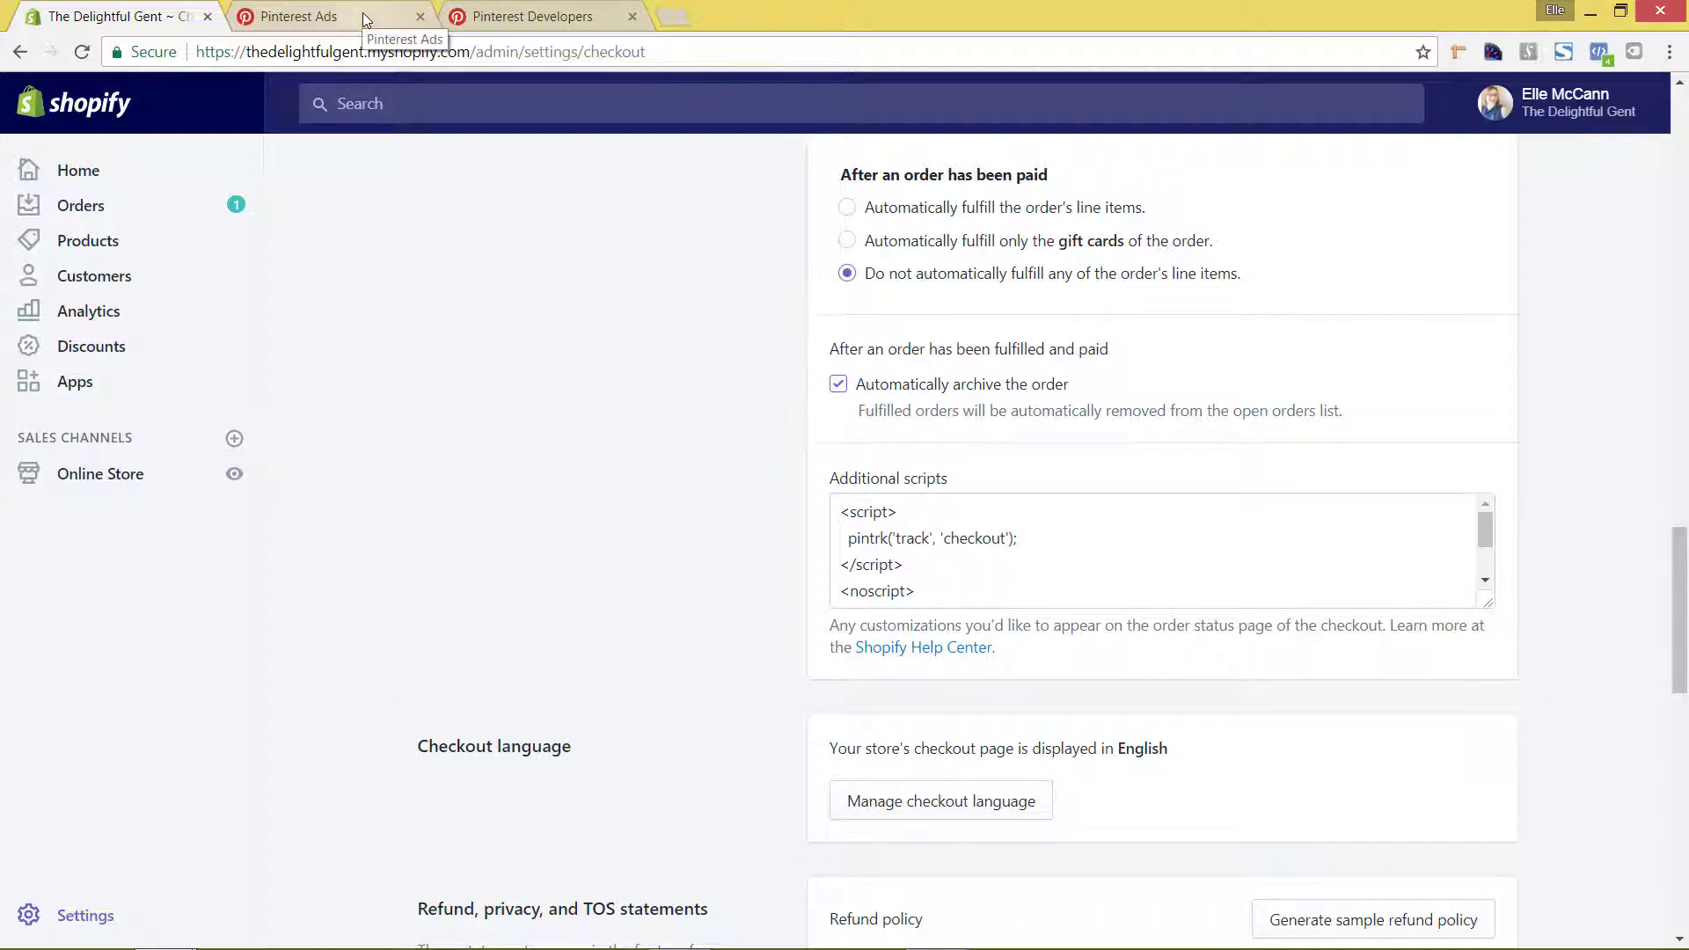
Return to the Pinterest tag page and finish creating The Delightful Gent Pinterest Tag.
click(363, 18)
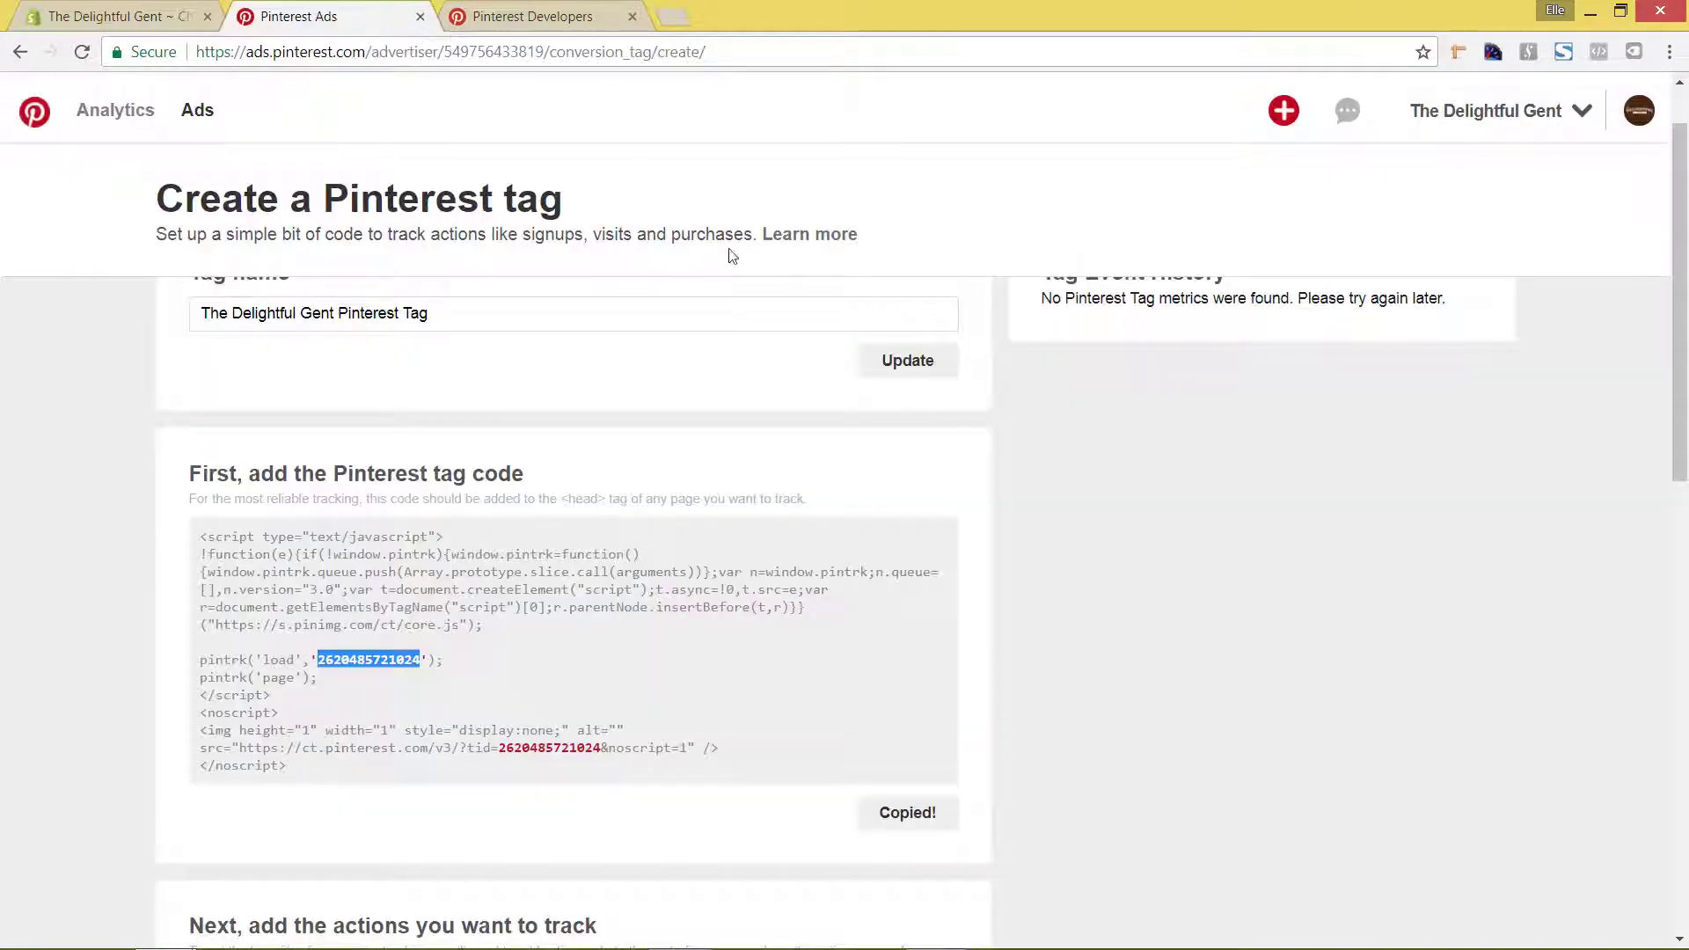
scroll(1338, 554, down, 5)
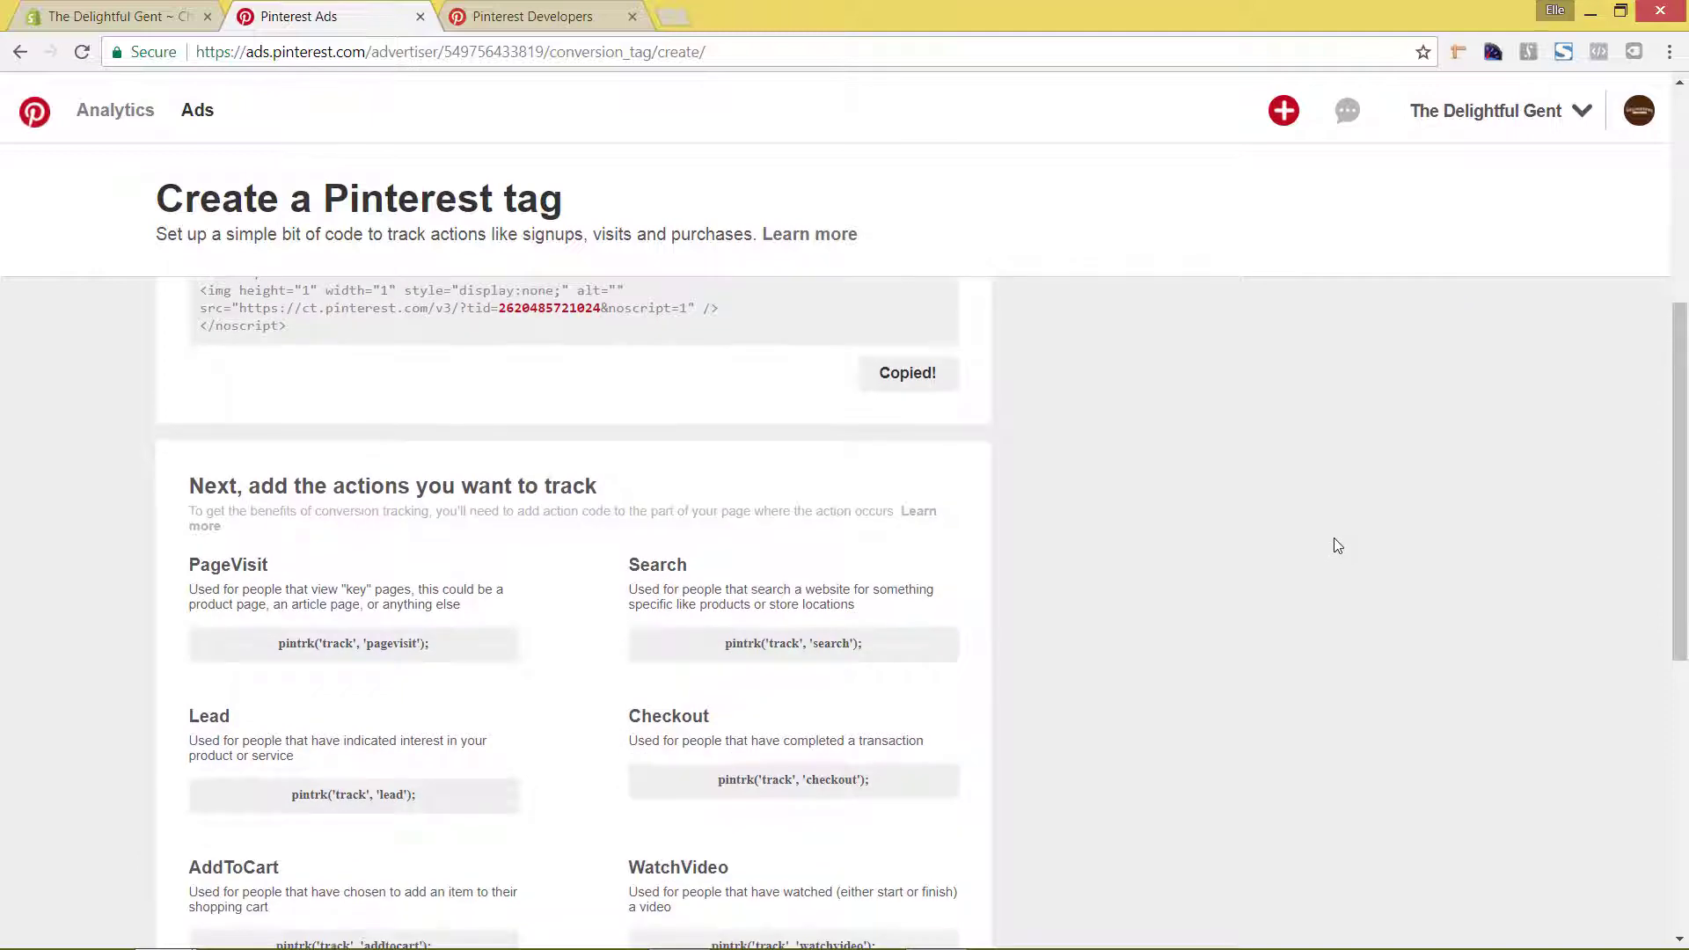
scroll(1335, 550, down, 4)
scroll(1337, 545, down, 3)
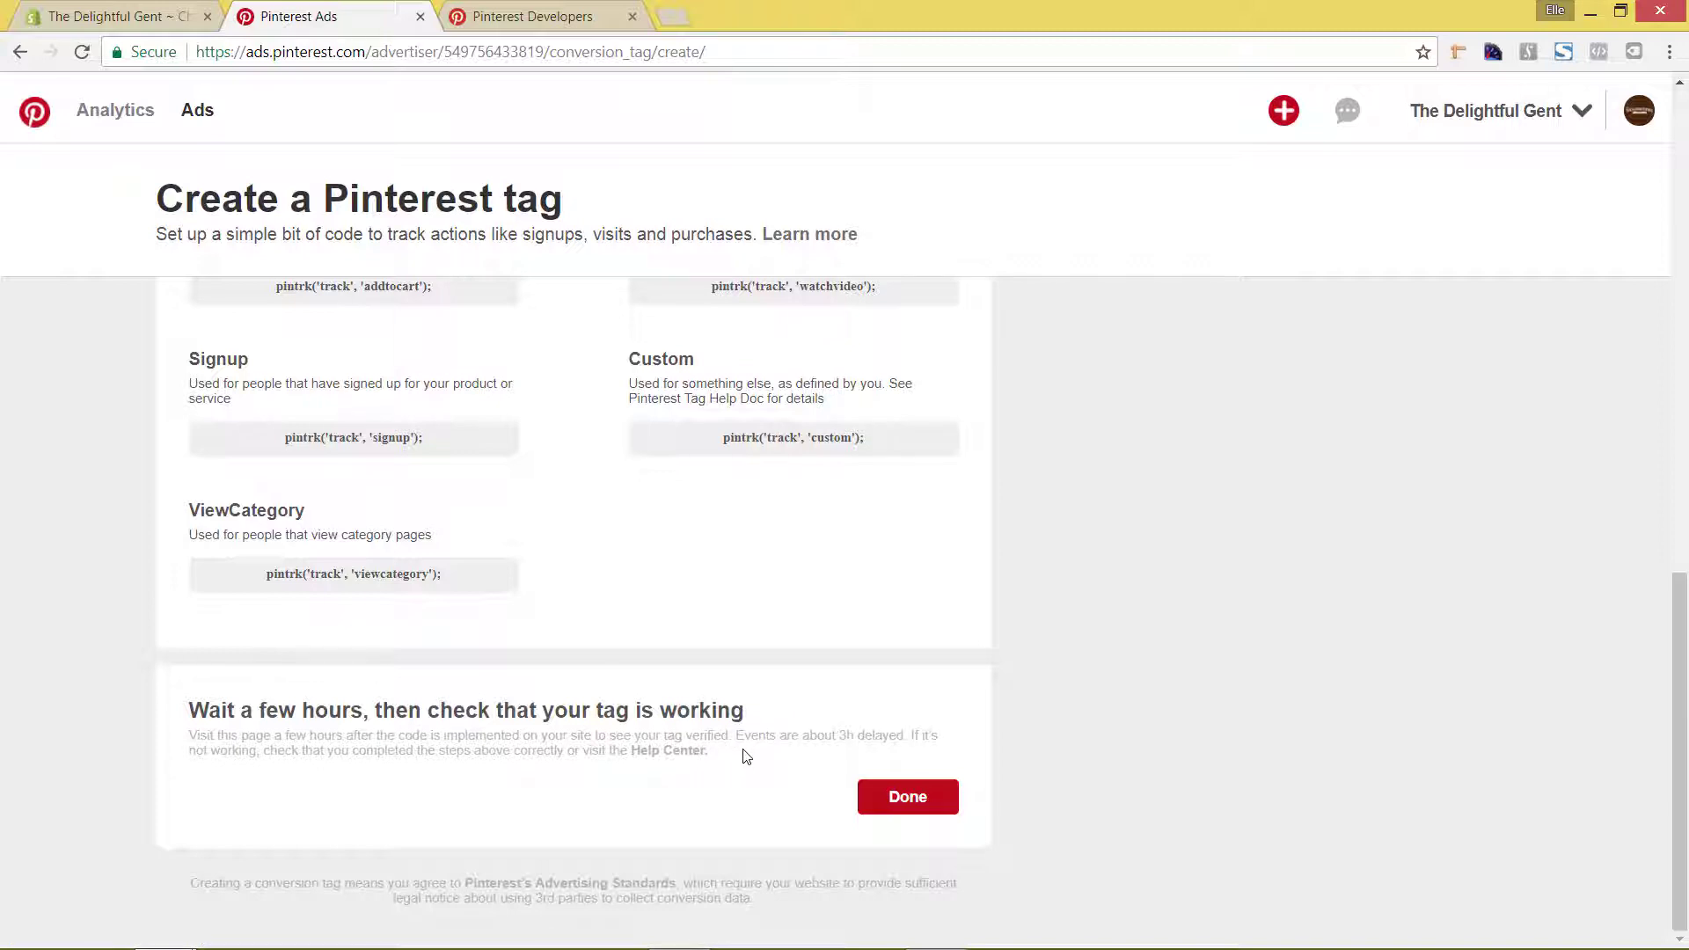
click(907, 800)
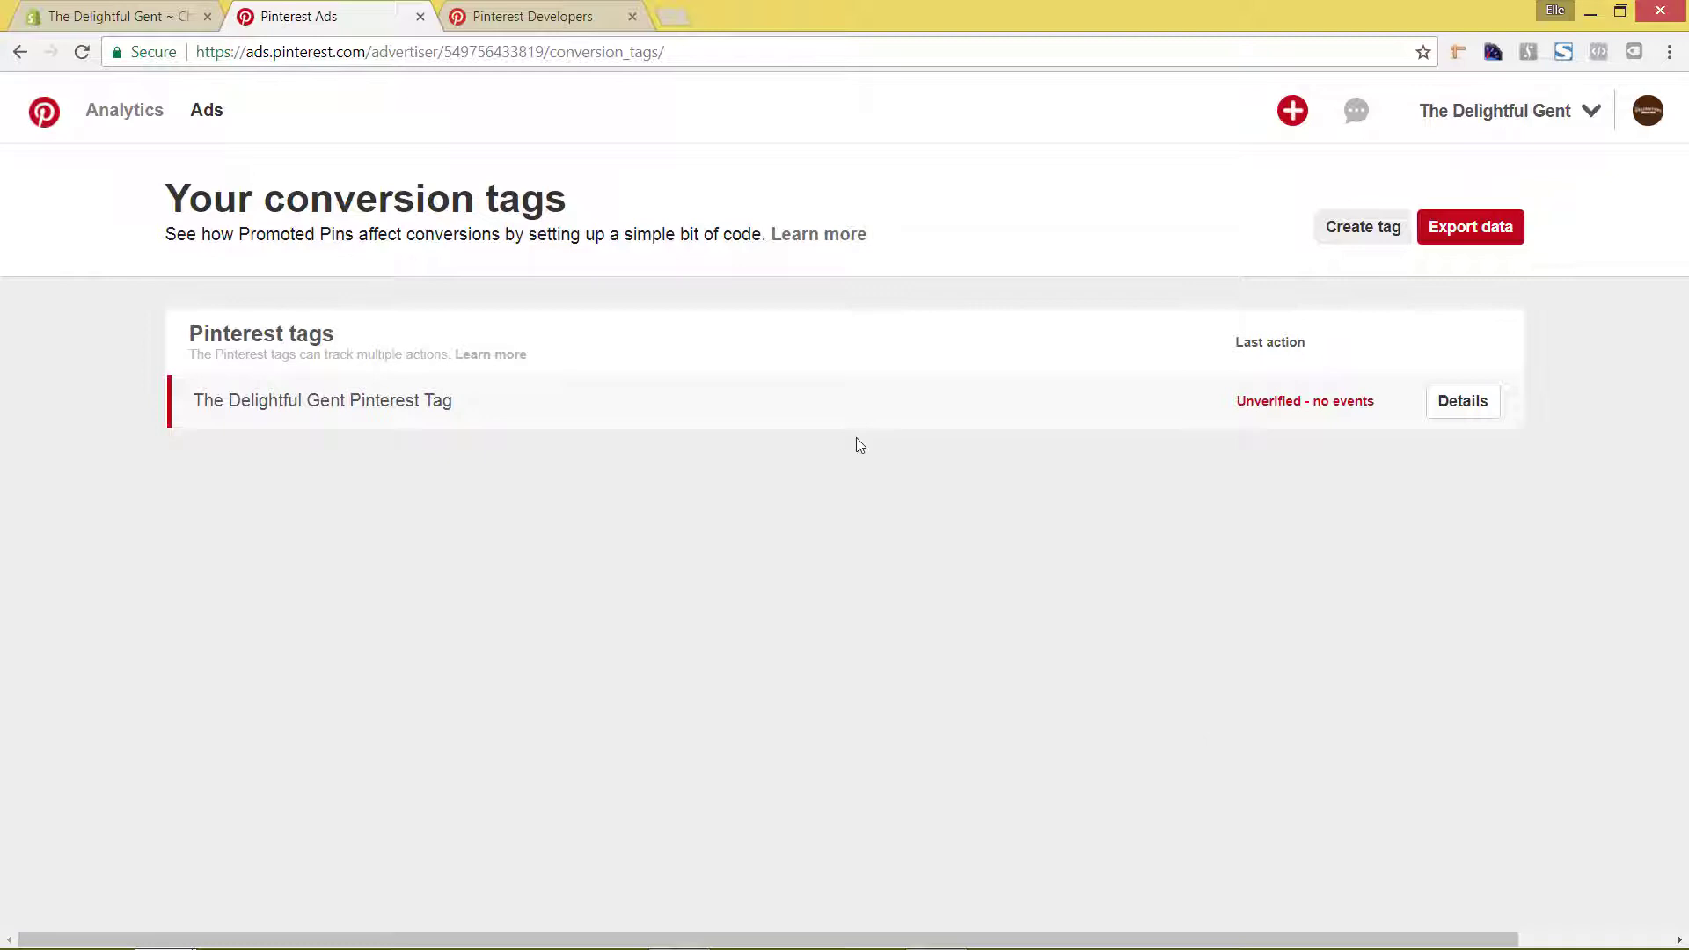
Rename the tag from 'The Delightful Gent Pinterest Tag' to 'The Delightful Gent Checkout Conversion Tag', then finish editing.
mouse_move(211, 113)
click(1455, 415)
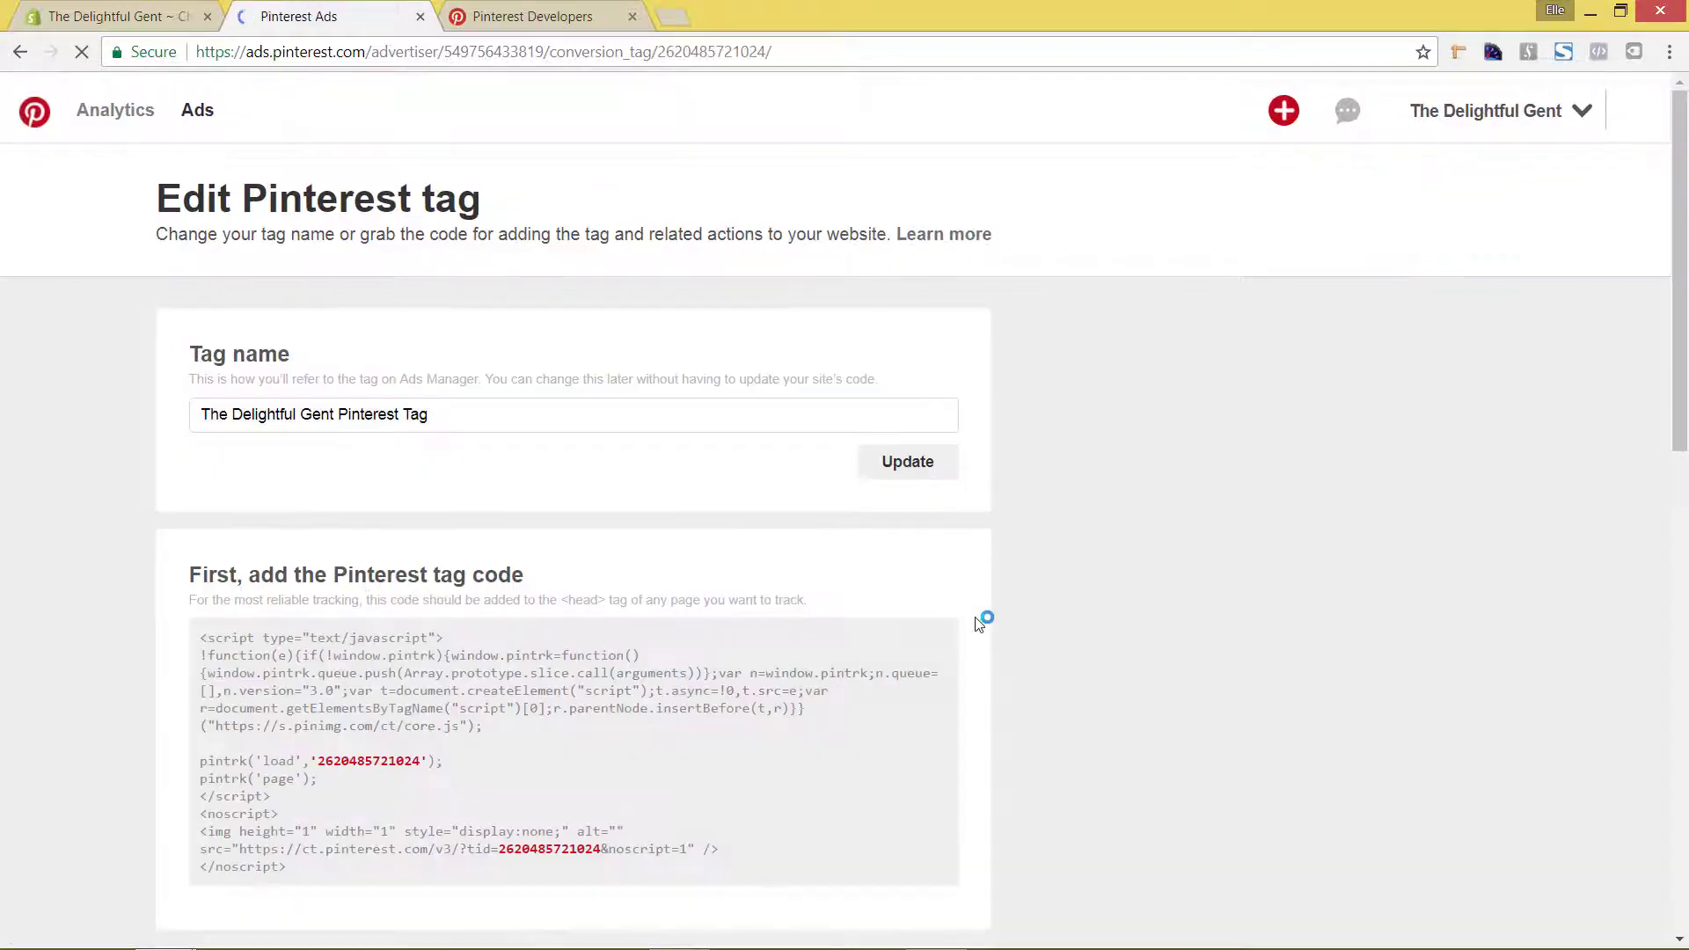
drag(340, 414, 400, 414)
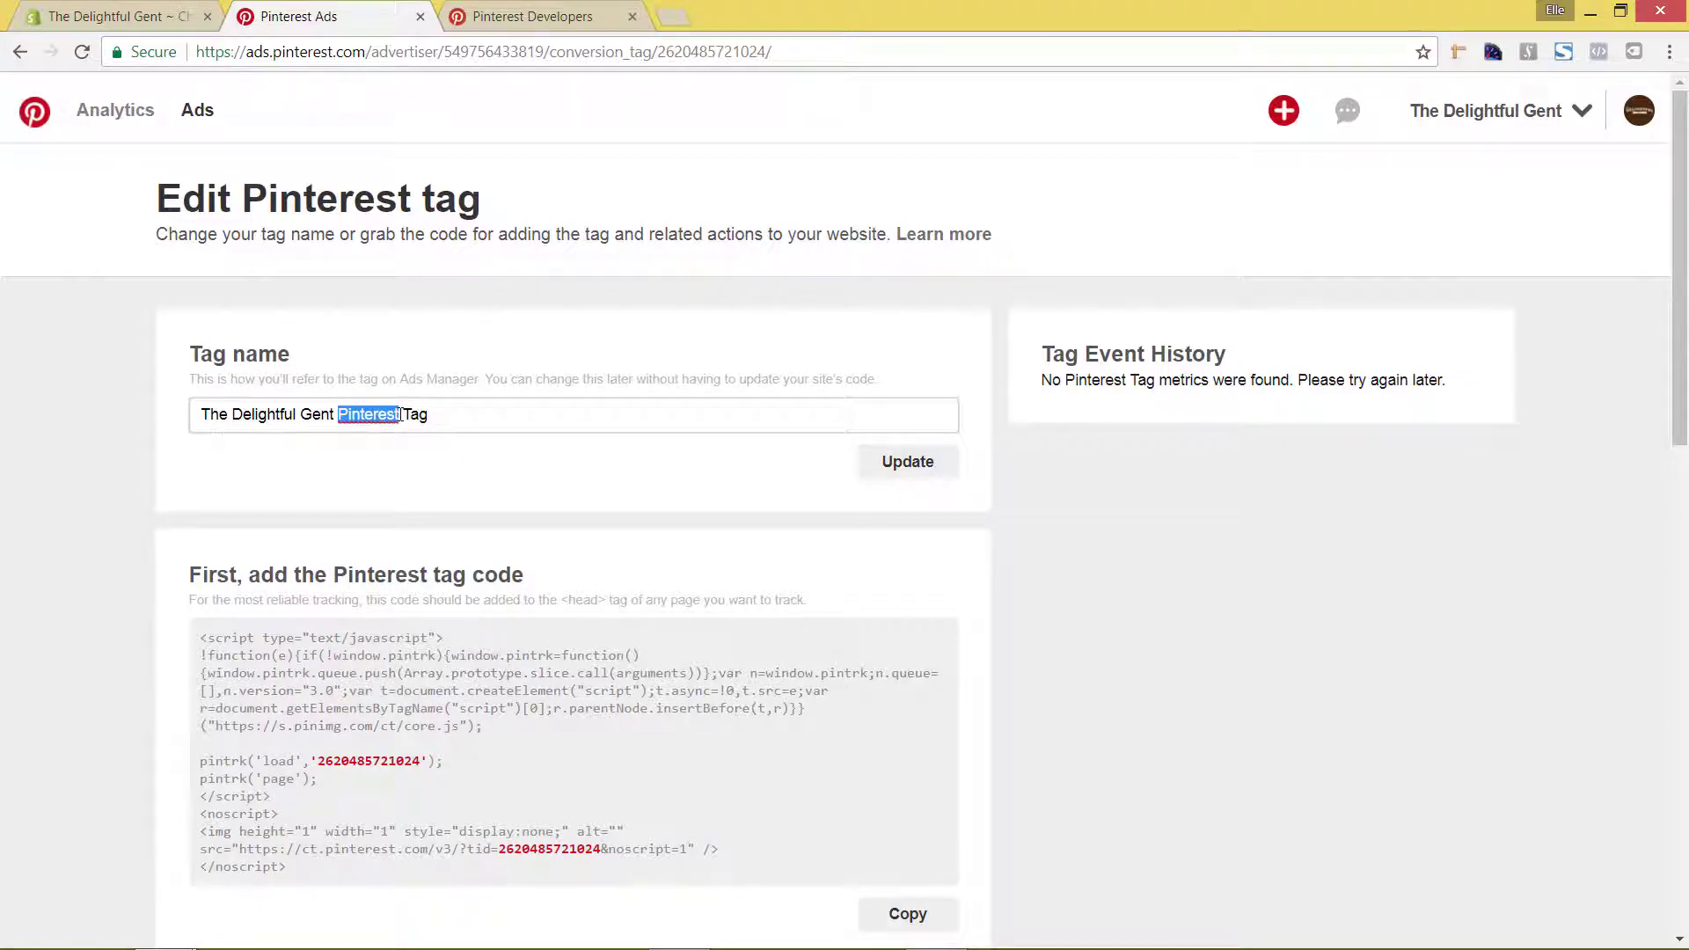
text(Conversion)
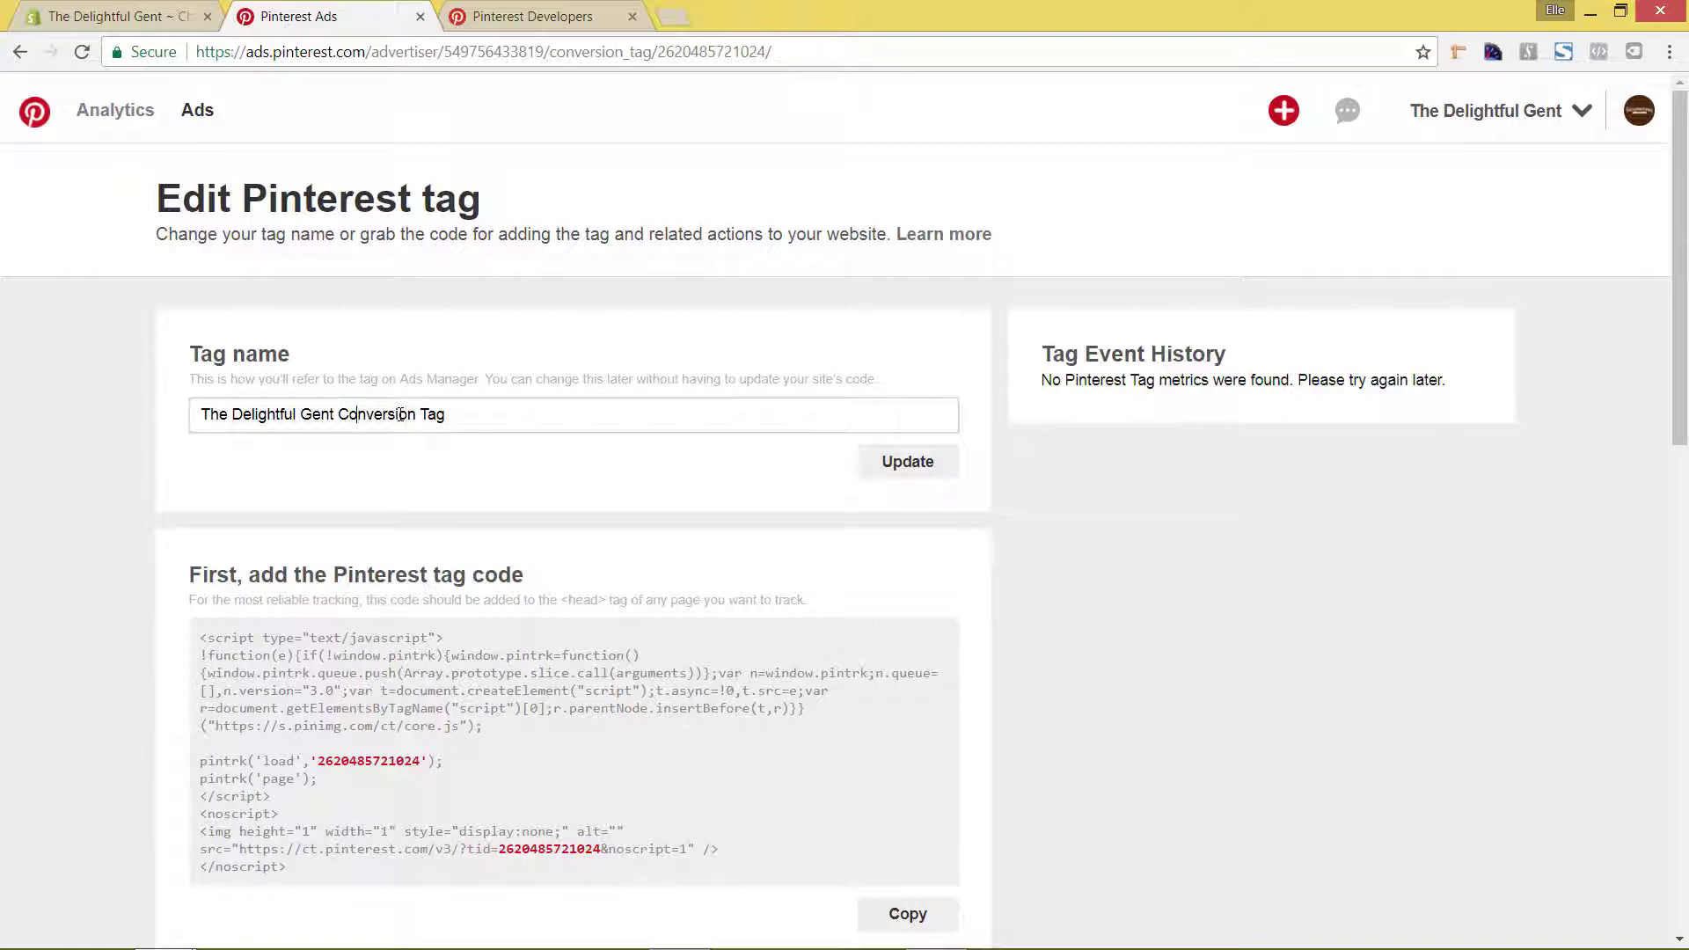
key(ctrl+Left)
text(Checkout)
click(924, 470)
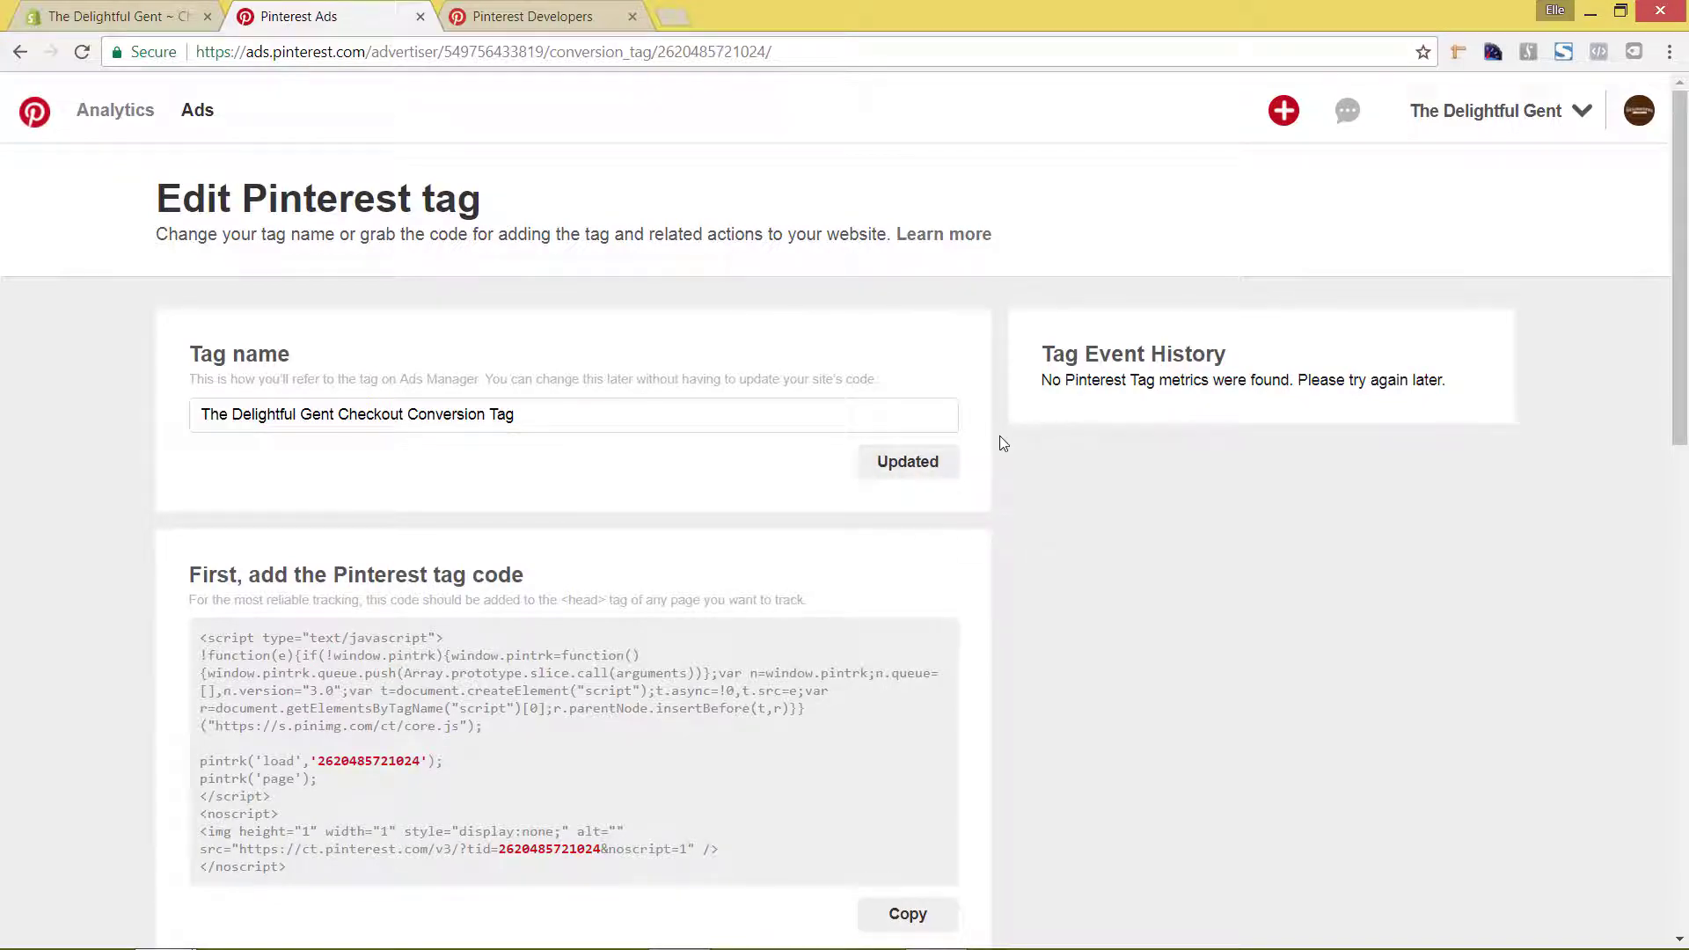
scroll(1003, 461, down, 9)
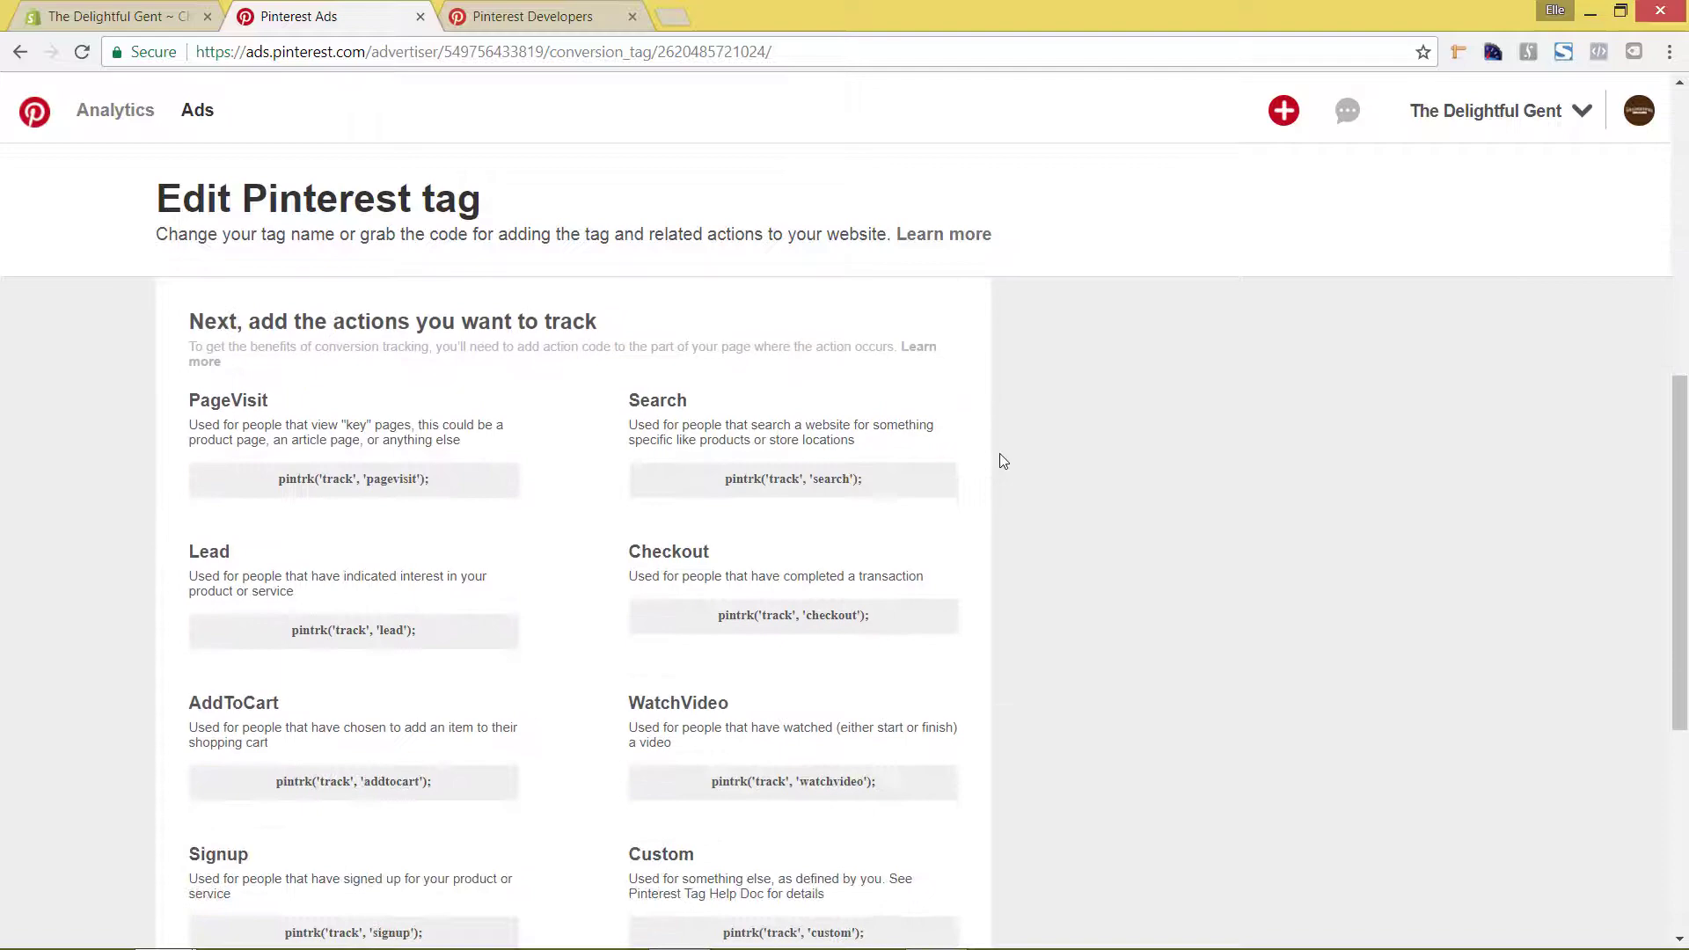
scroll(1008, 462, down, 5)
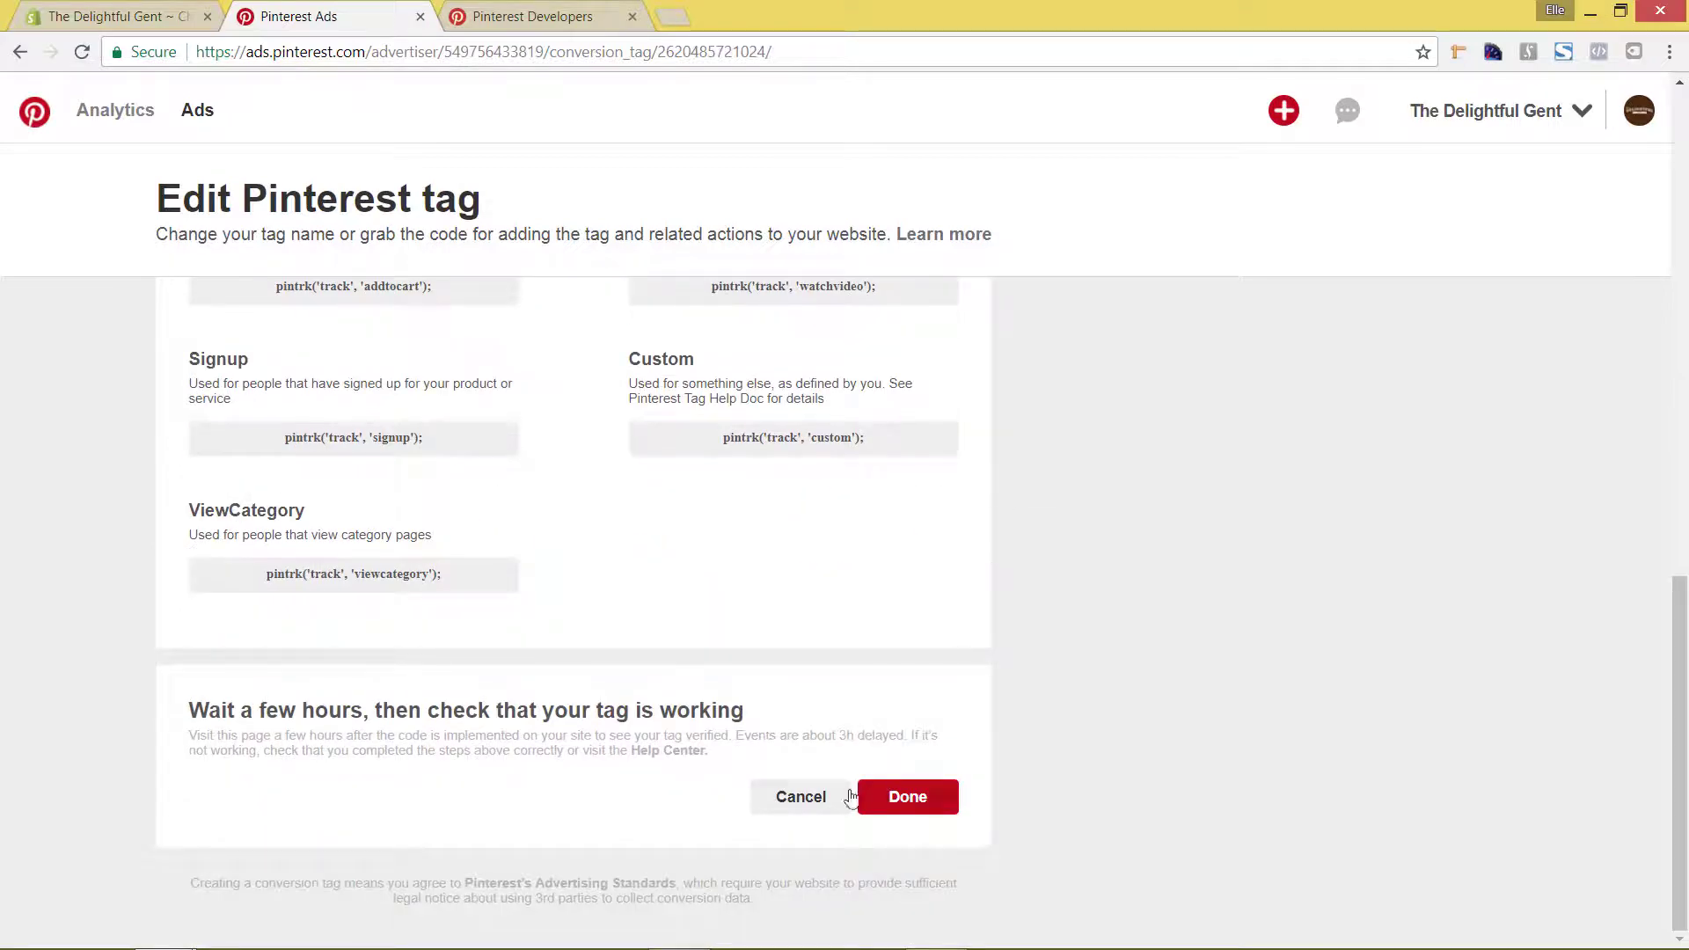
click(945, 797)
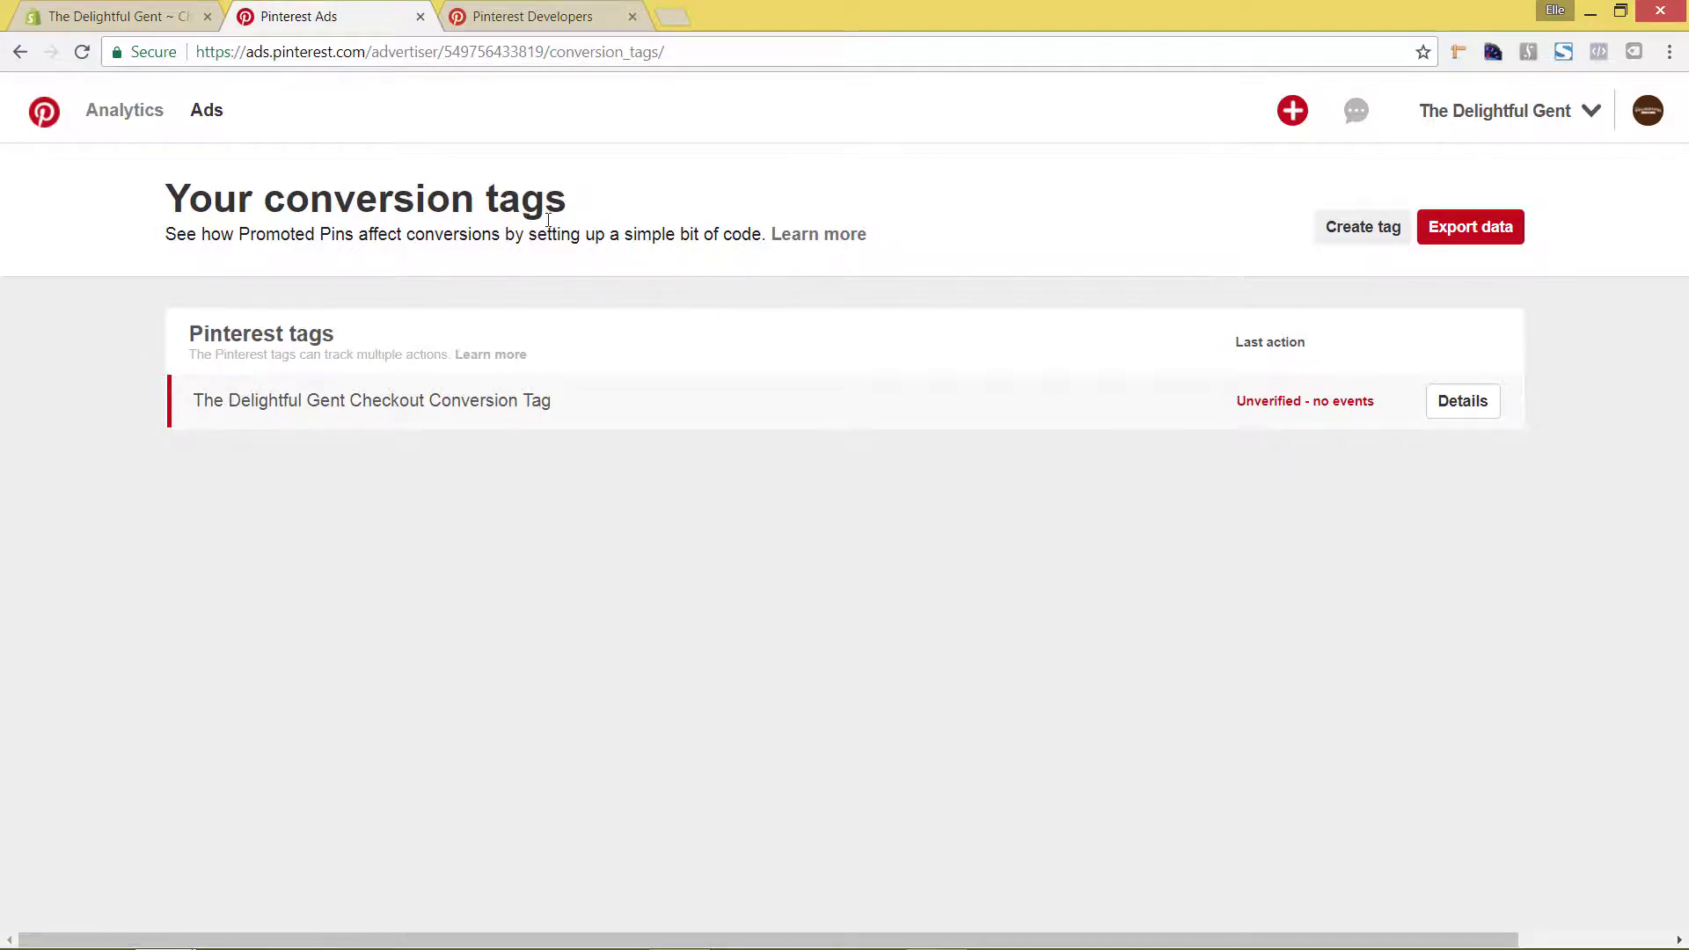
Go back to Shopify's checkout settings and open the Online Store section.
click(131, 16)
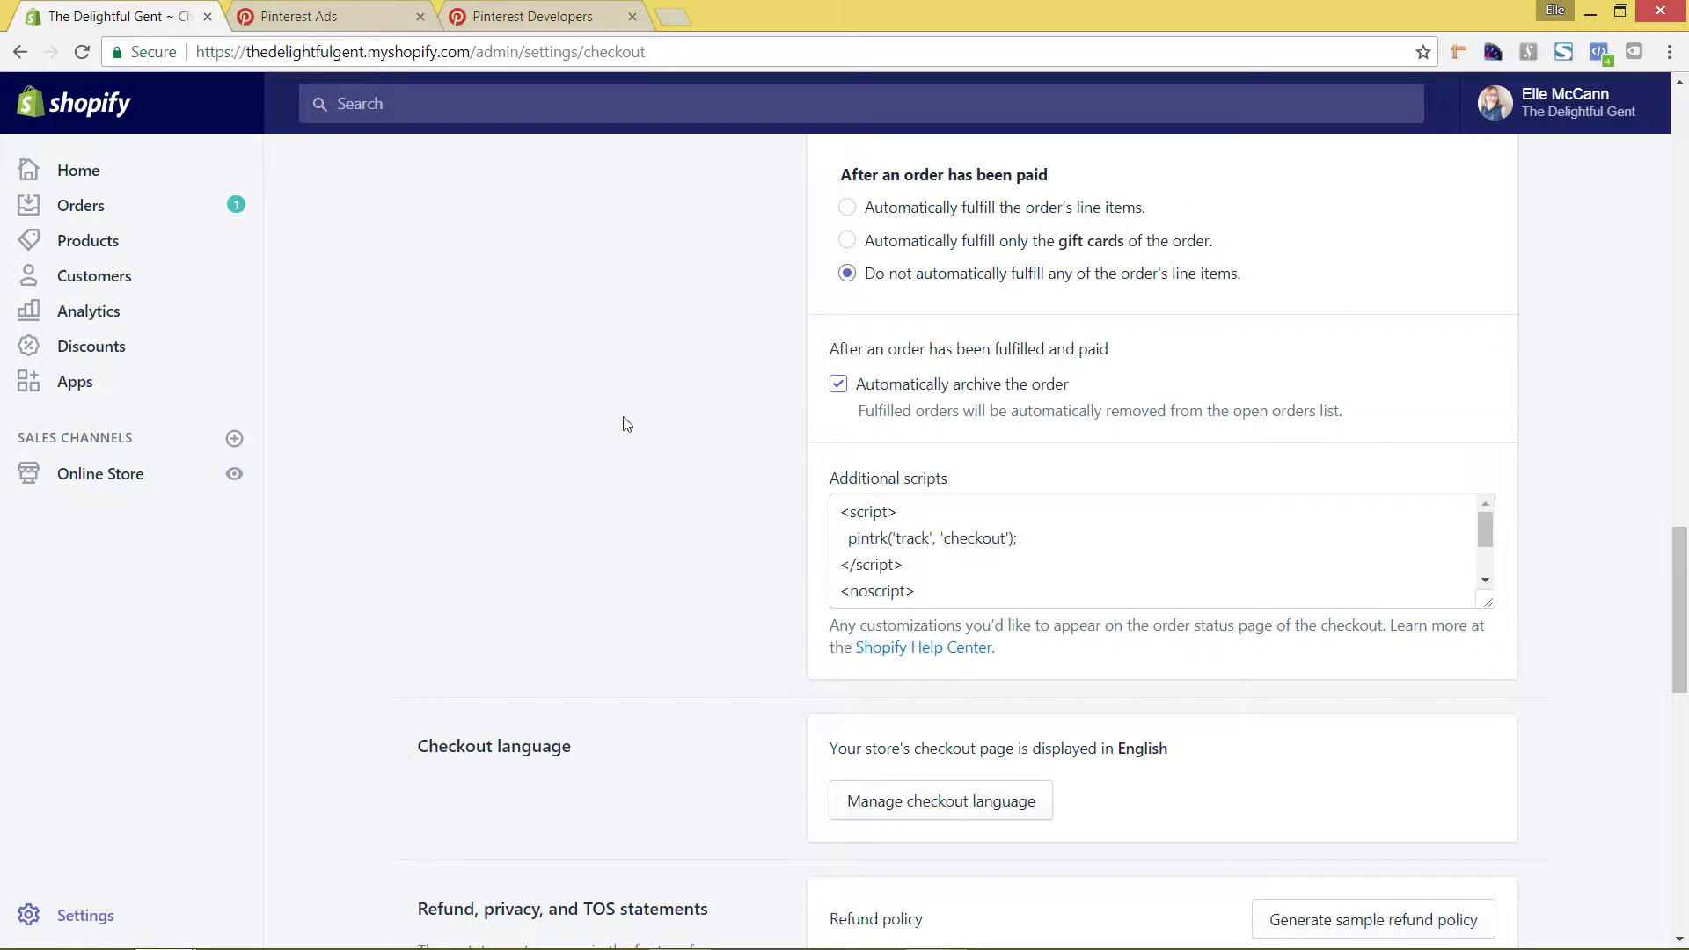
scroll(384, 416, up, 2)
scroll(384, 416, up, 1)
click(113, 476)
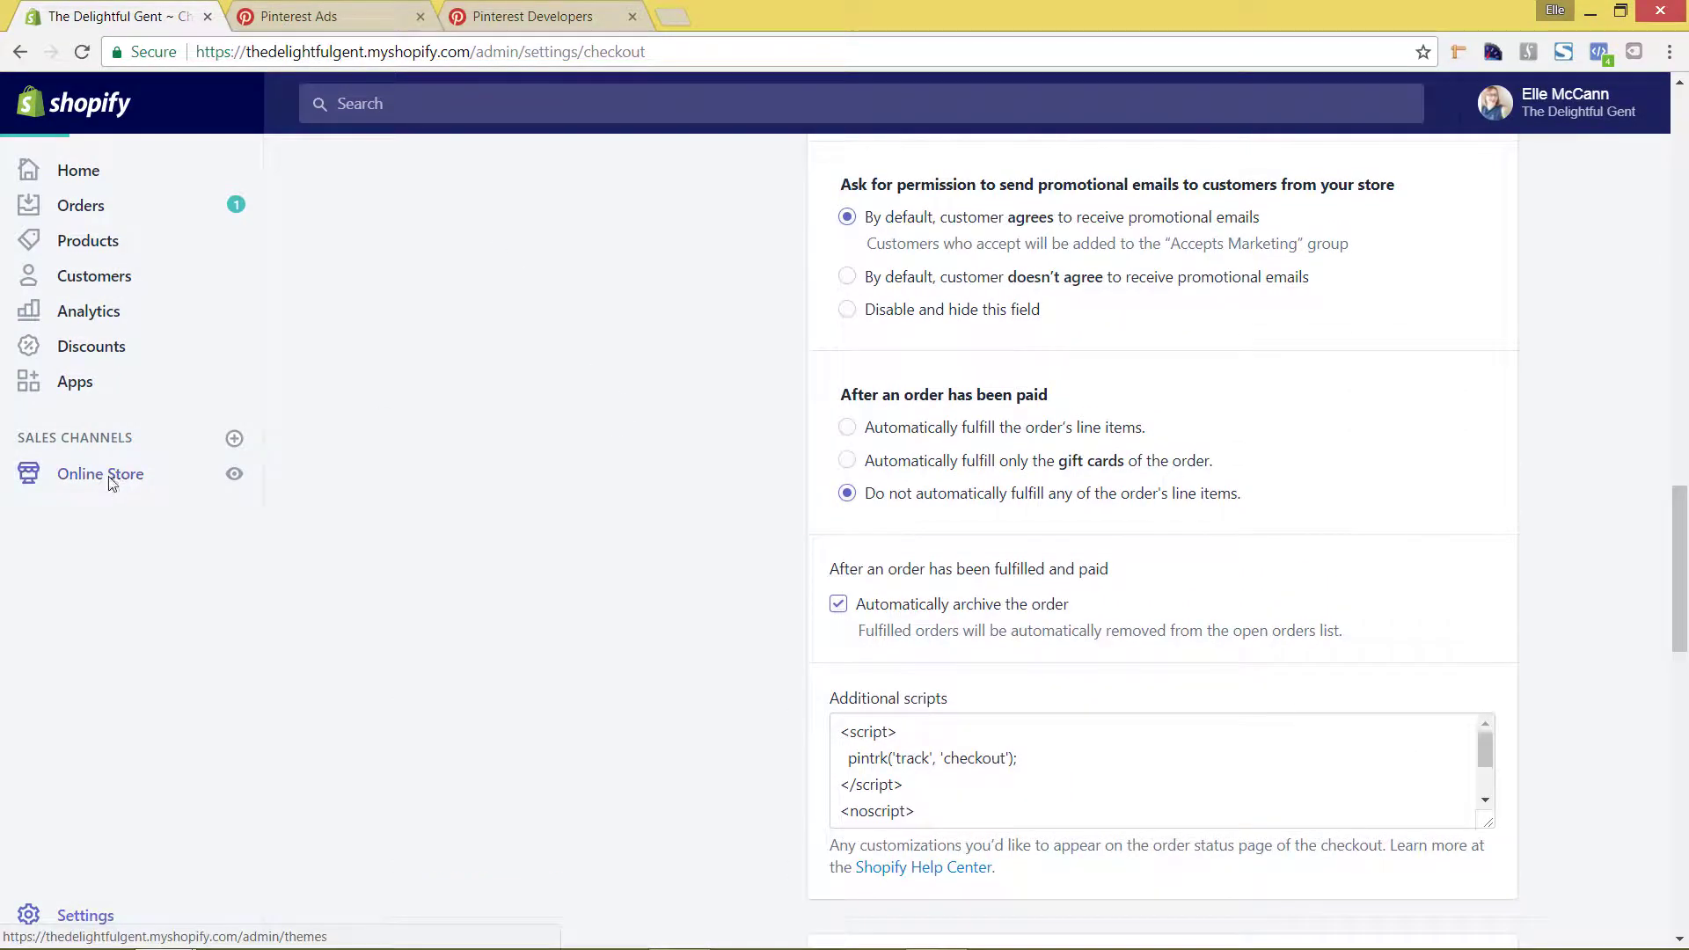